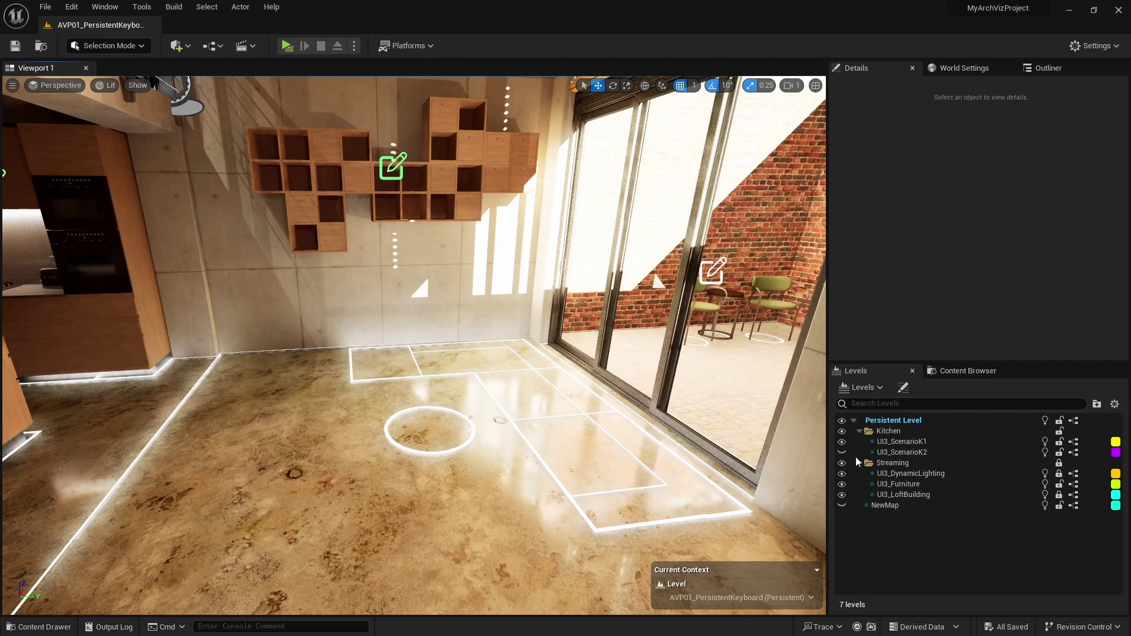
# Create a new streaming sublevel from the Empty Level template
pyautogui.click(883, 387)
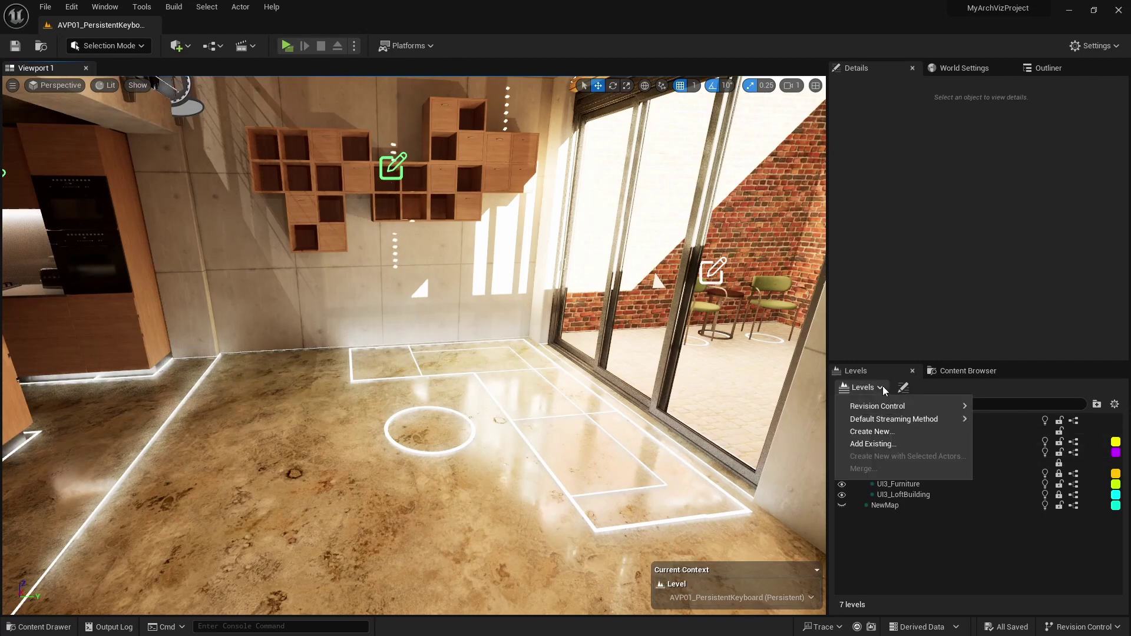
pyautogui.click(881, 433)
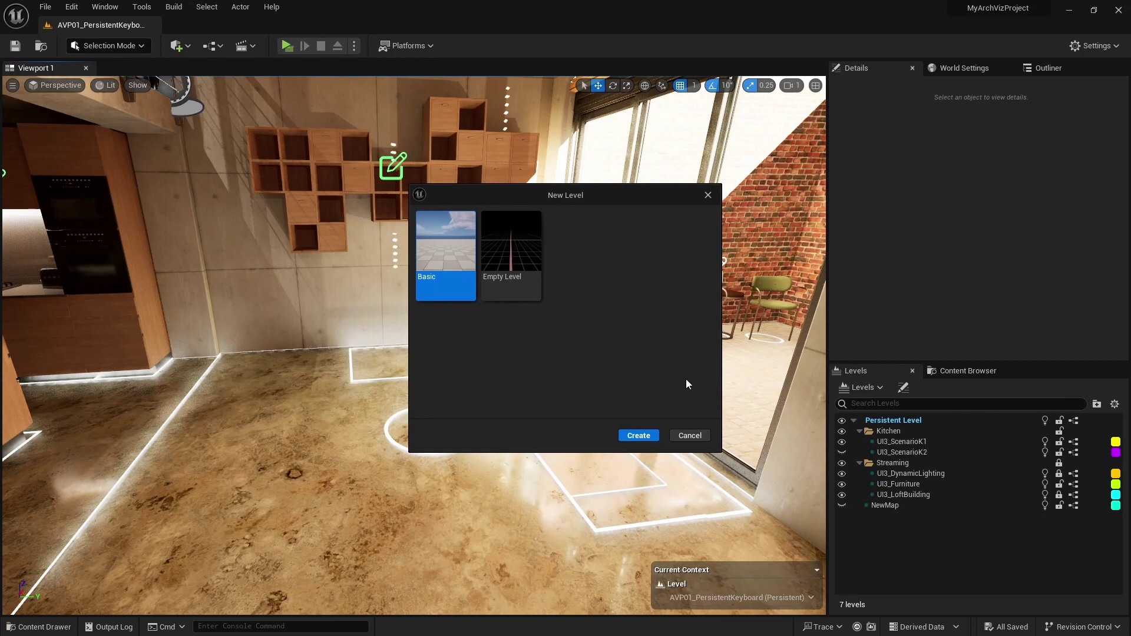
pyautogui.click(505, 243)
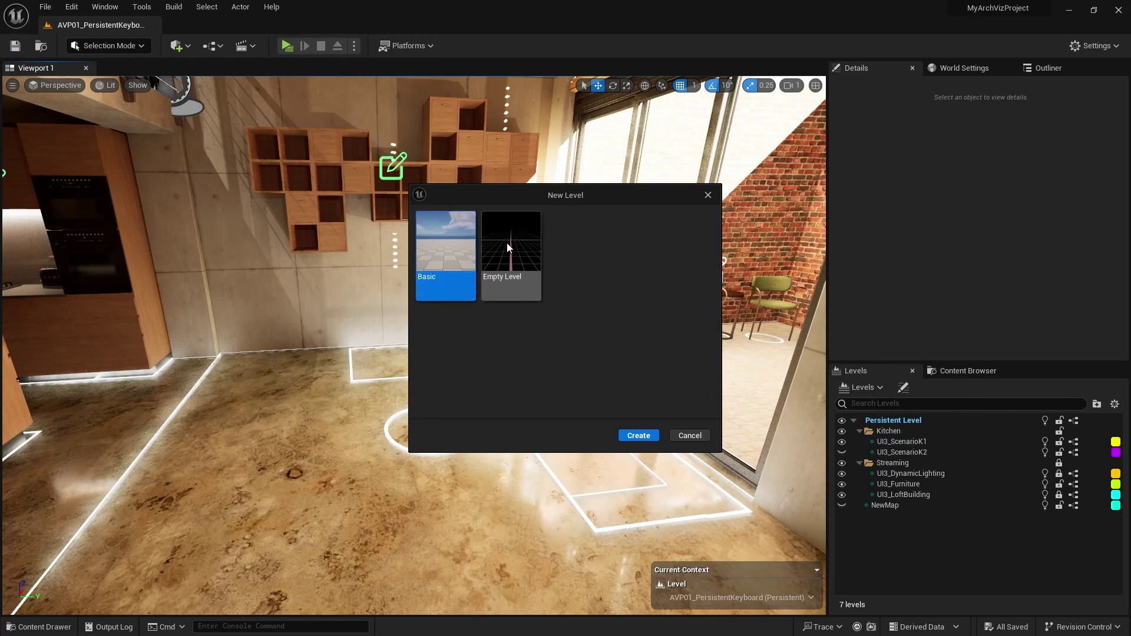
pyautogui.doubleClick(506, 243)
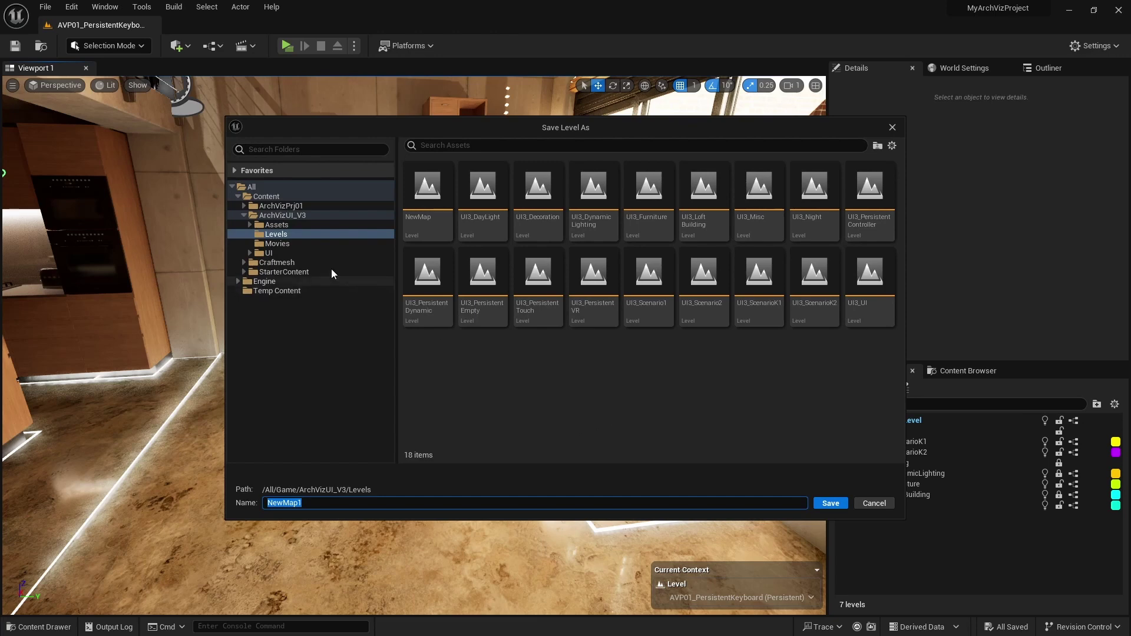
# Save the new level as AVP01_Furniture in ArchVizPrj01/Levels and move it into the Streaming folder of the level list
pyautogui.doubleClick(281, 206)
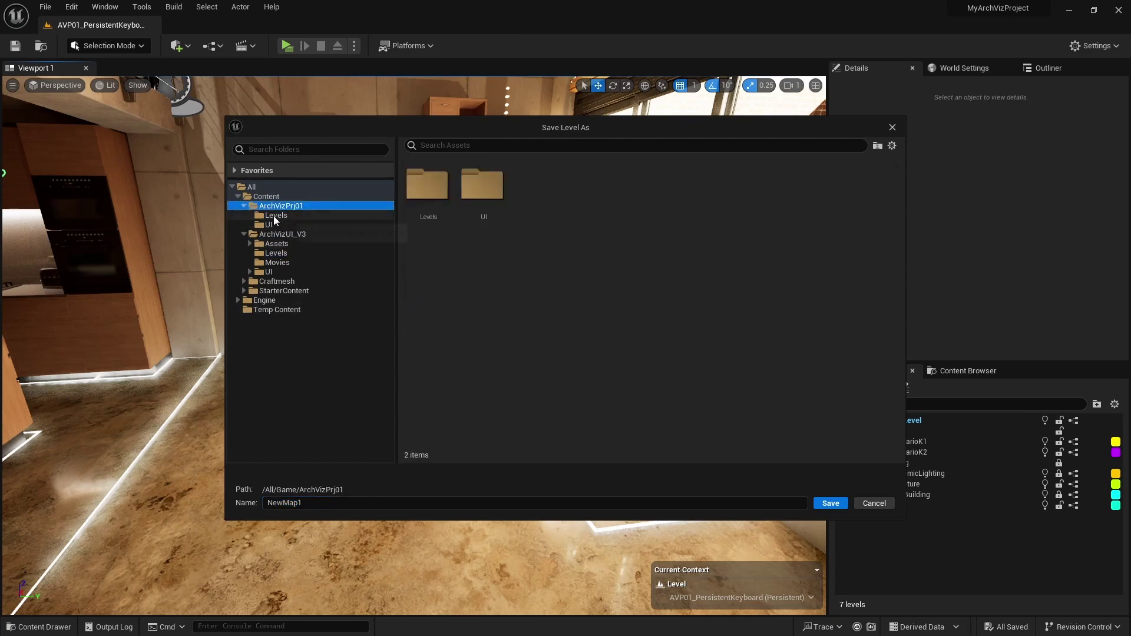
pyautogui.click(274, 216)
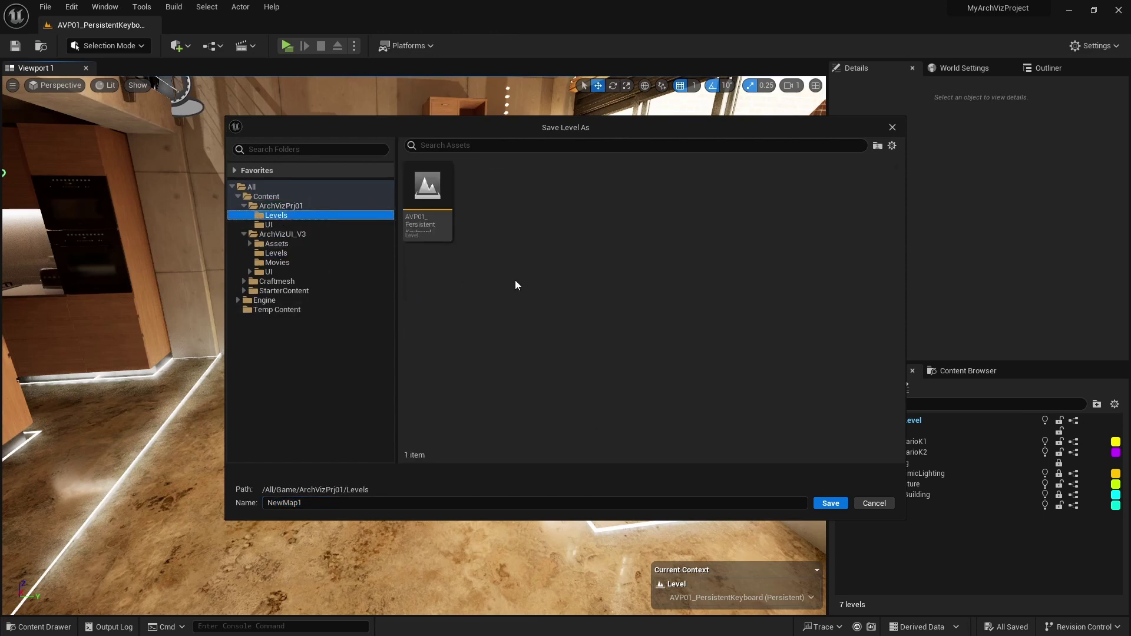
pyautogui.click(361, 502)
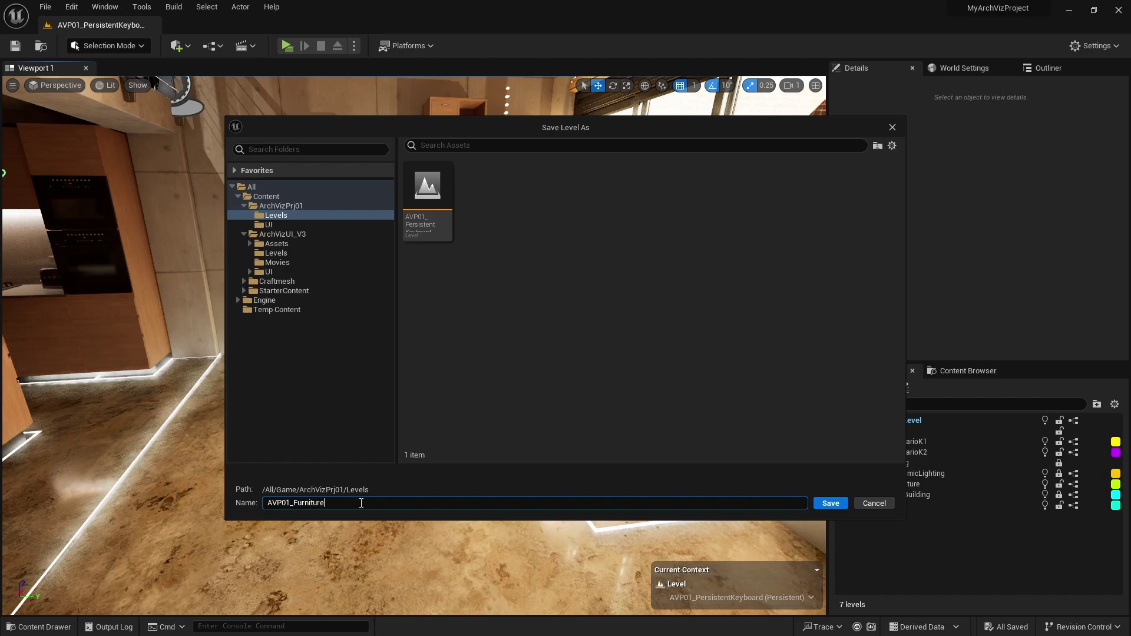
pyautogui.press('Return')
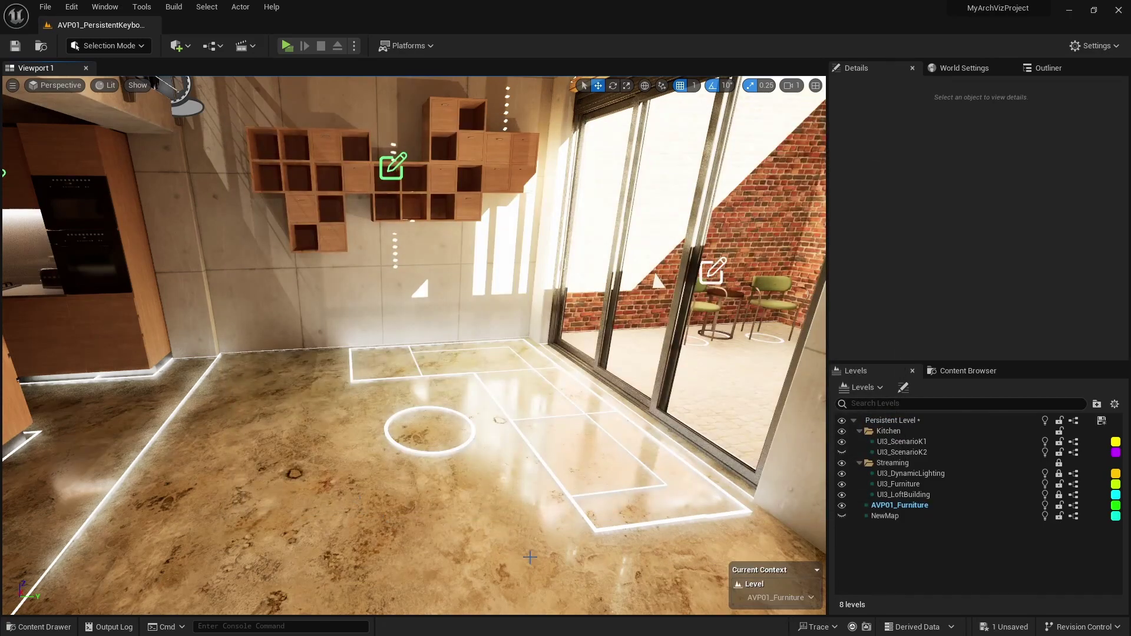
pyautogui.click(909, 507)
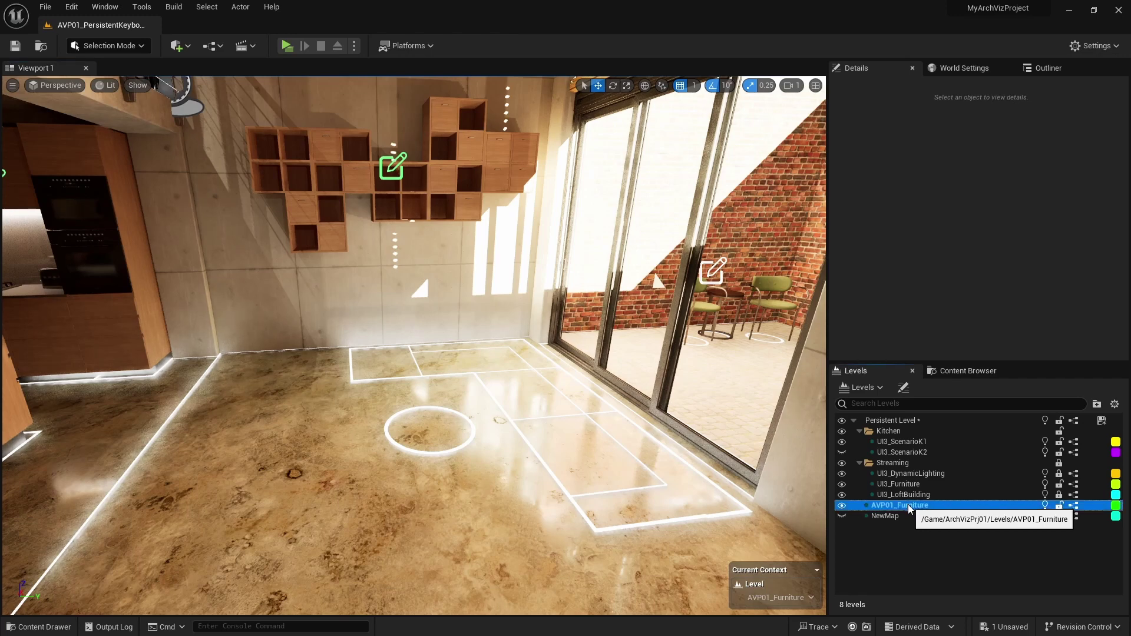
pyautogui.moveTo(909, 508); pyautogui.dragTo(899, 473)
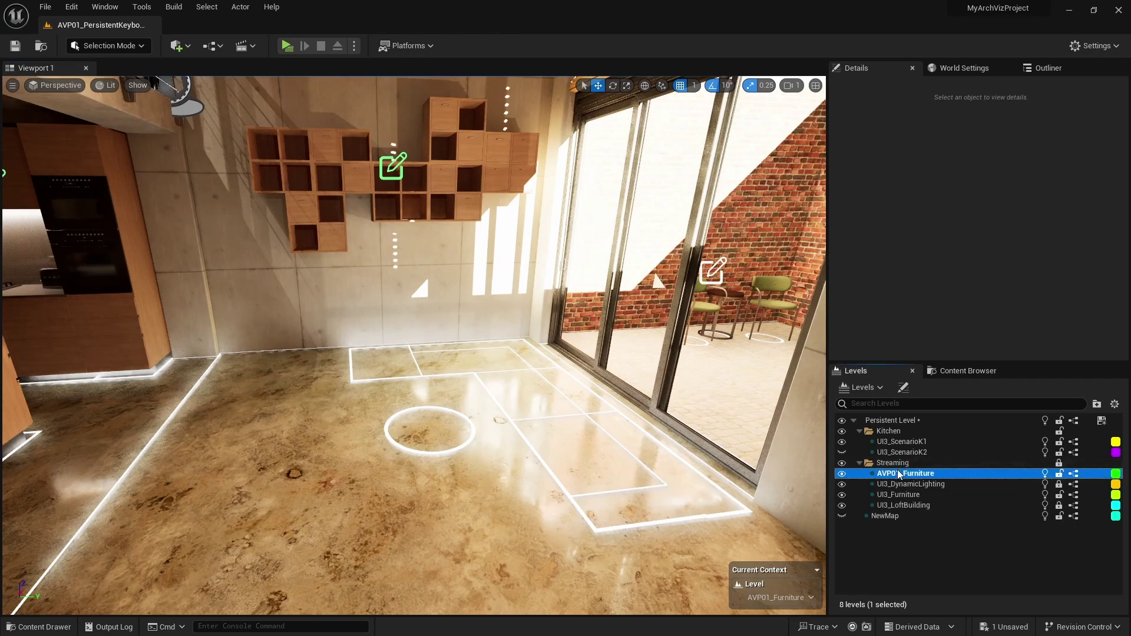
# Add a fourth Stream Levels entry named AVP01_Furniture to the BP_SDotUI3InfoMap actor
pyautogui.click(191, 429)
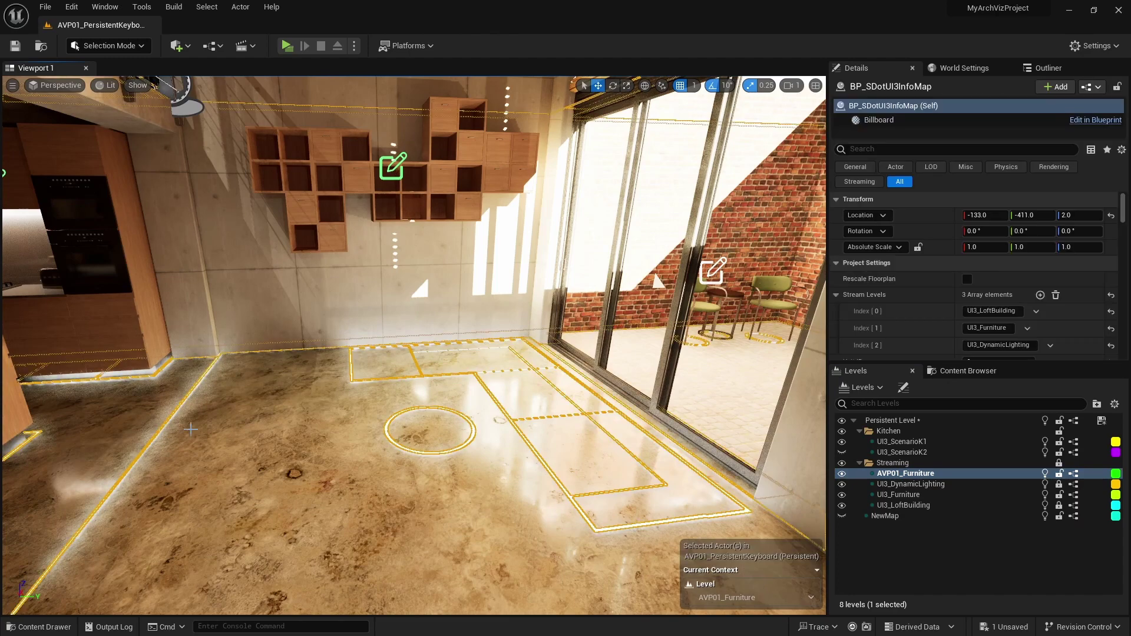
pyautogui.scroll(-3, 1045, 283)
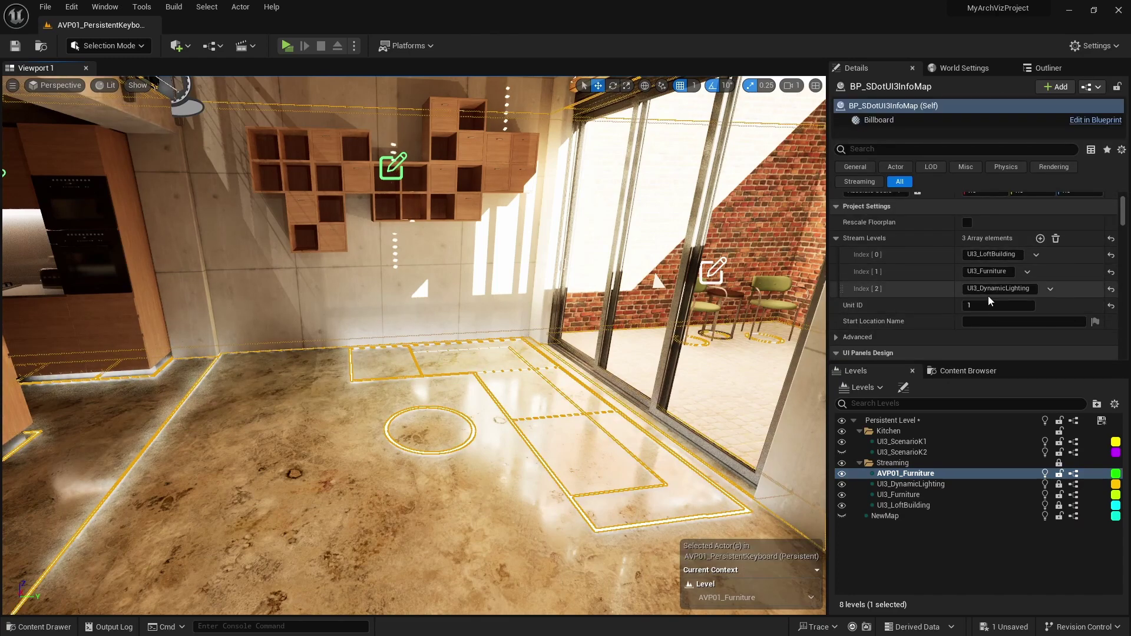
pyautogui.click(1040, 238)
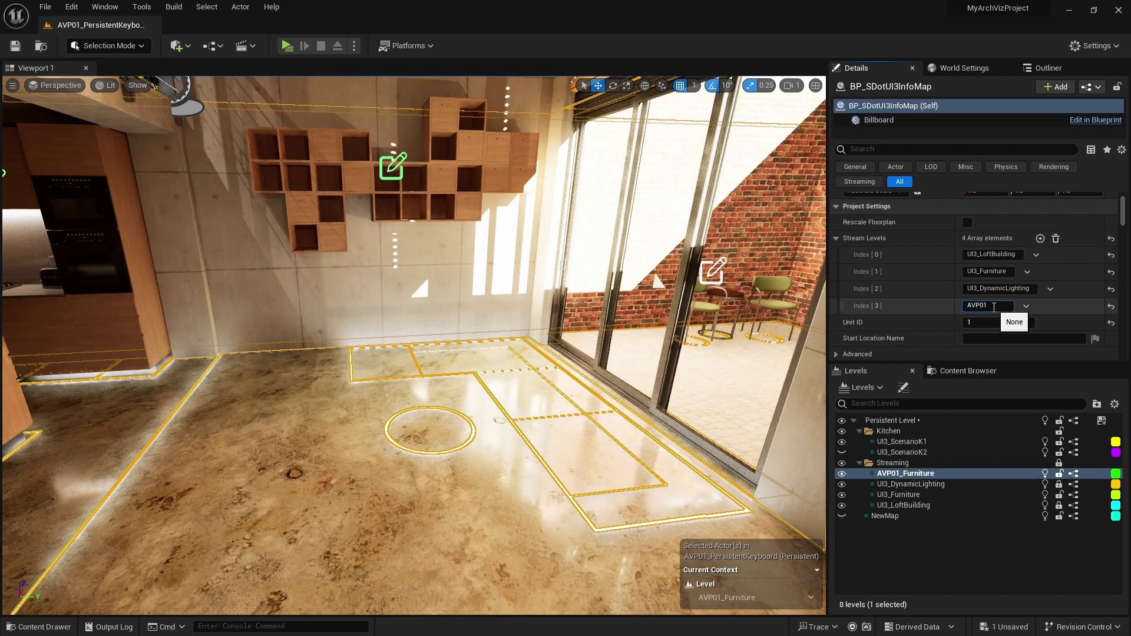
pyautogui.click(994, 308)
pyautogui.write('AVP01_Furniture')
pyautogui.press('Return')
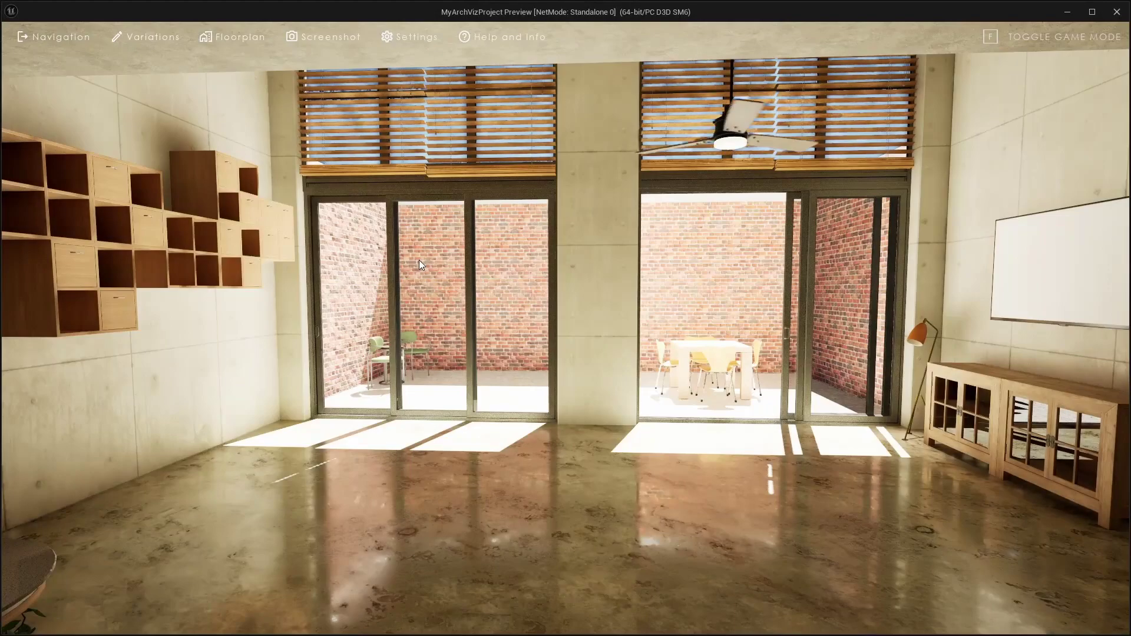
# View the design schemes and kitchen layouts in the running preview's Variations panel, and exit the preview
pyautogui.click(141, 35)
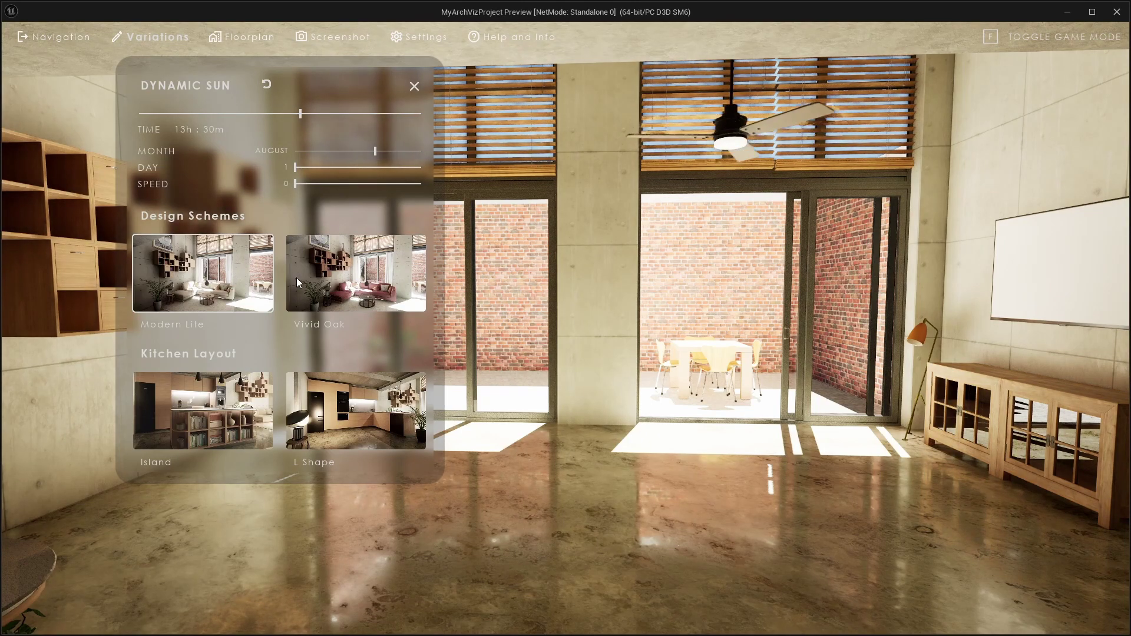
pyautogui.press('Escape')
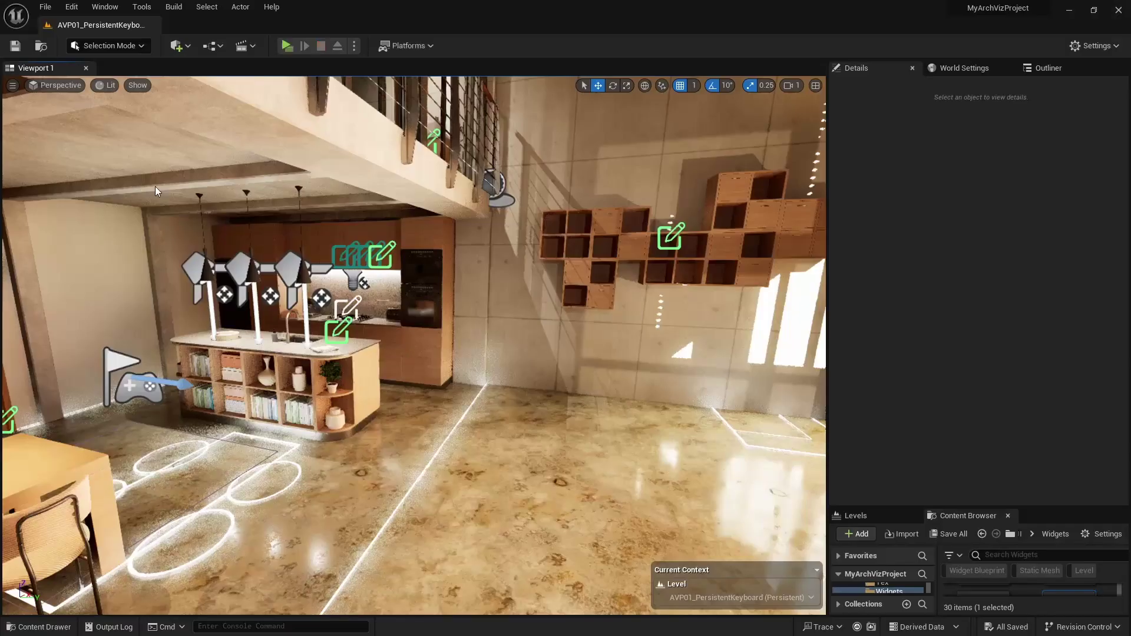
# Examine the feature types and IDs of the Variations menu's feature panels in the BP_SDotUI3InfoMap actor
pyautogui.click(436, 455)
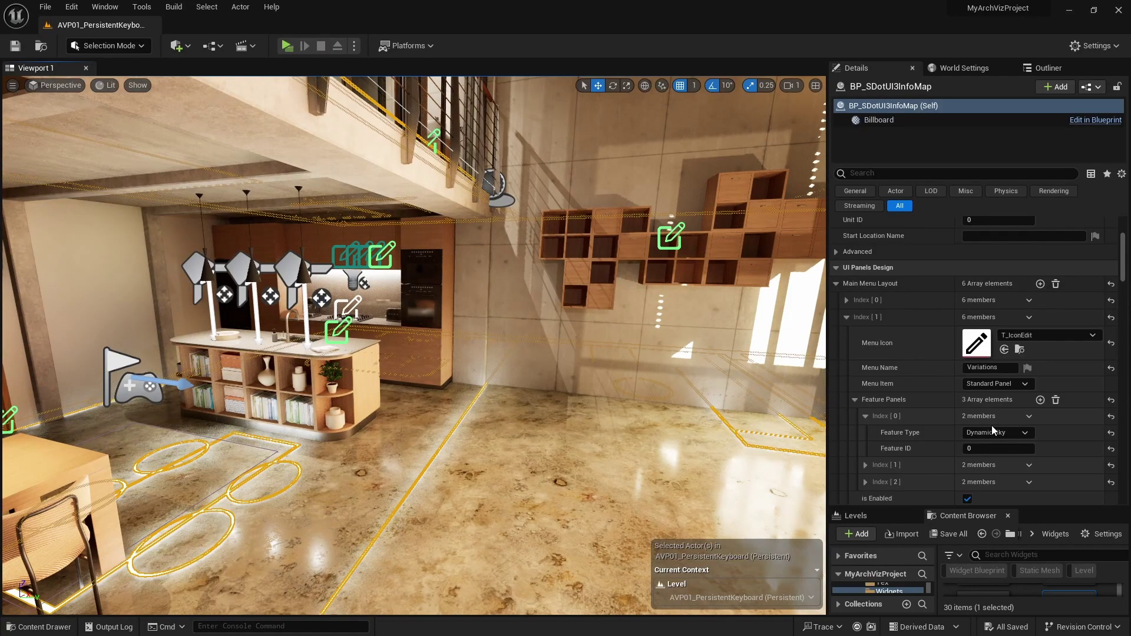
pyautogui.scroll(-3, 893, 334)
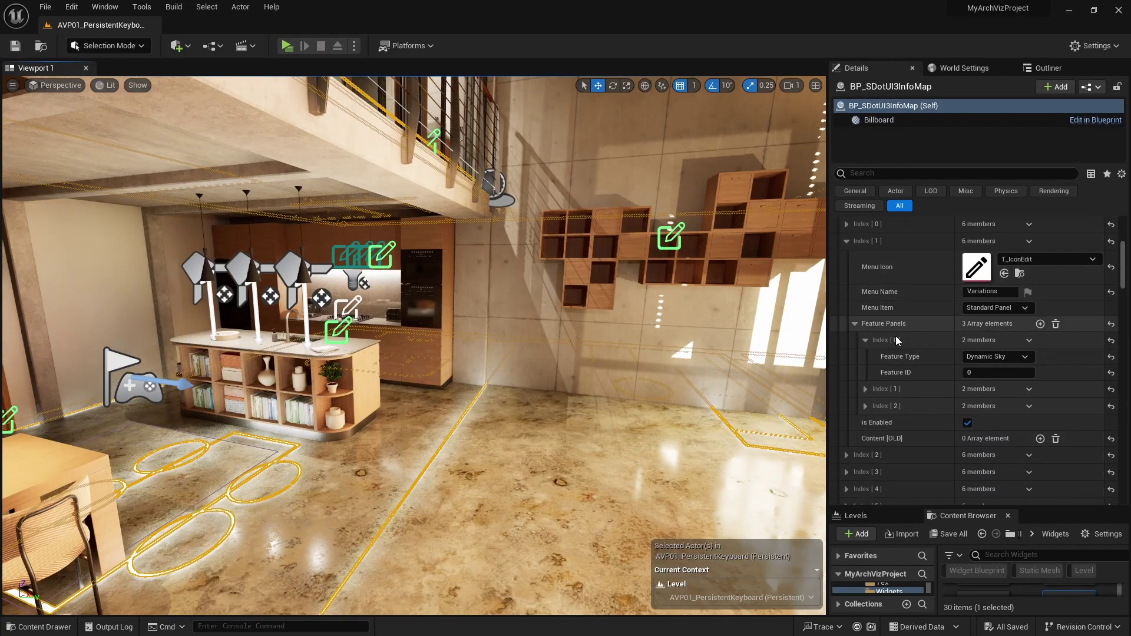
pyautogui.scroll(-1, 952, 363)
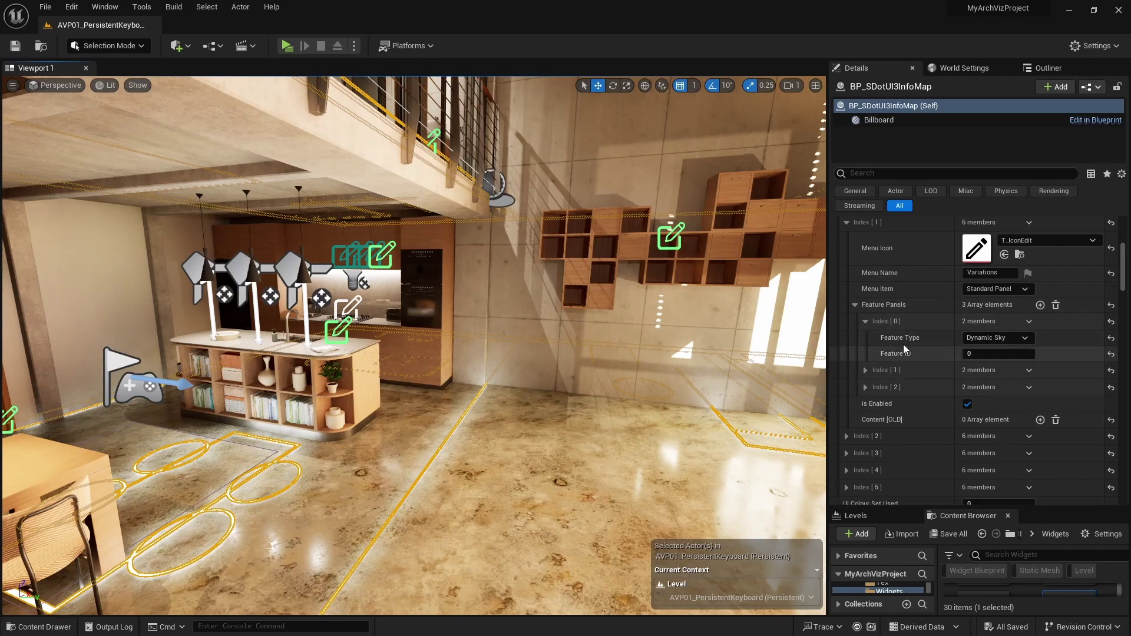
pyautogui.click(864, 370)
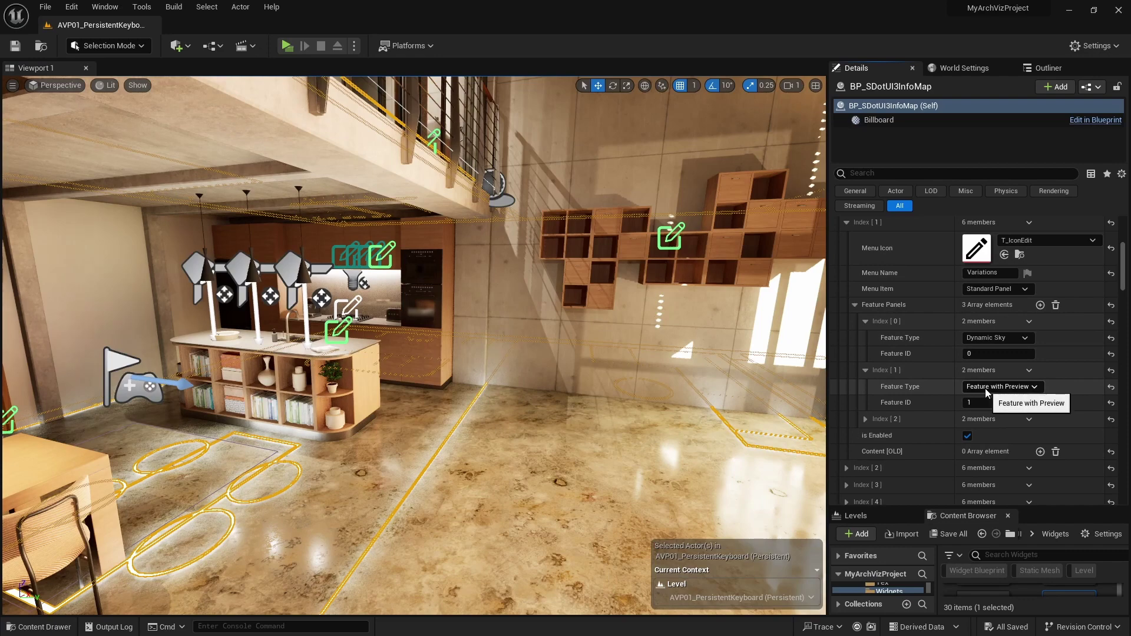
pyautogui.scroll(-15, 948, 401)
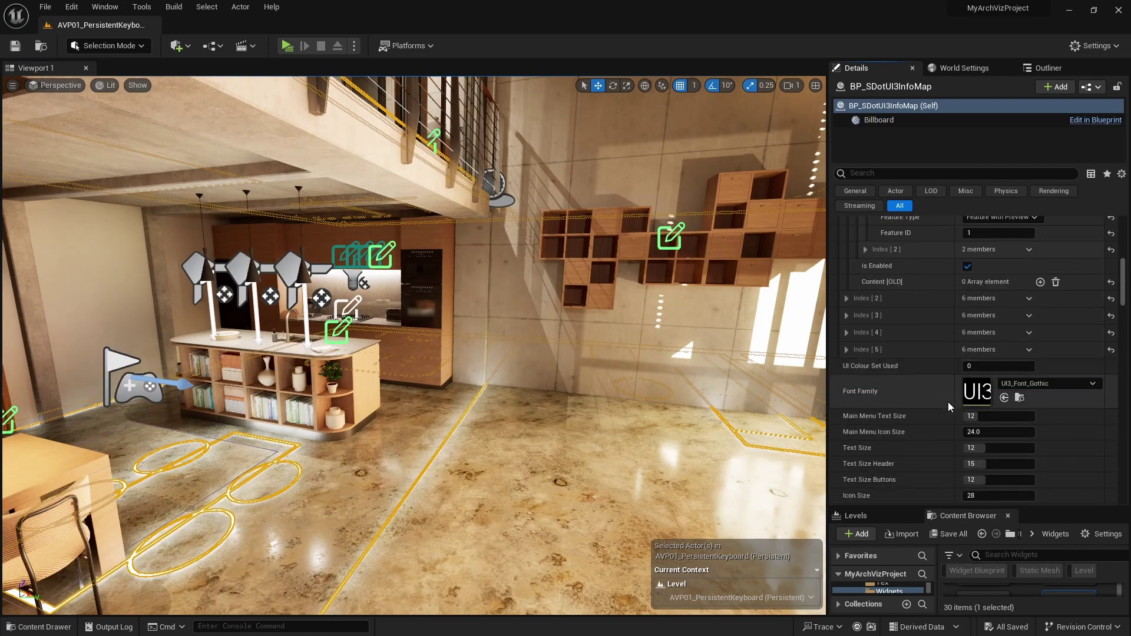
pyautogui.scroll(-2, 880, 399)
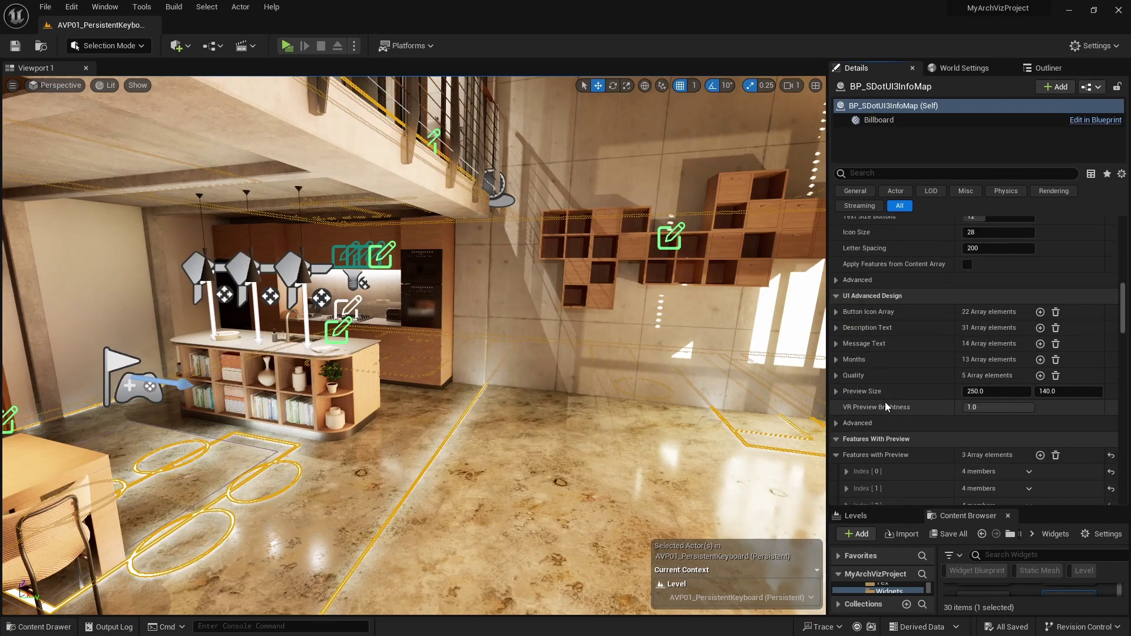
# Examine the previews, names and option values of the Design Schemes entry under Features with Preview
pyautogui.click(835, 296)
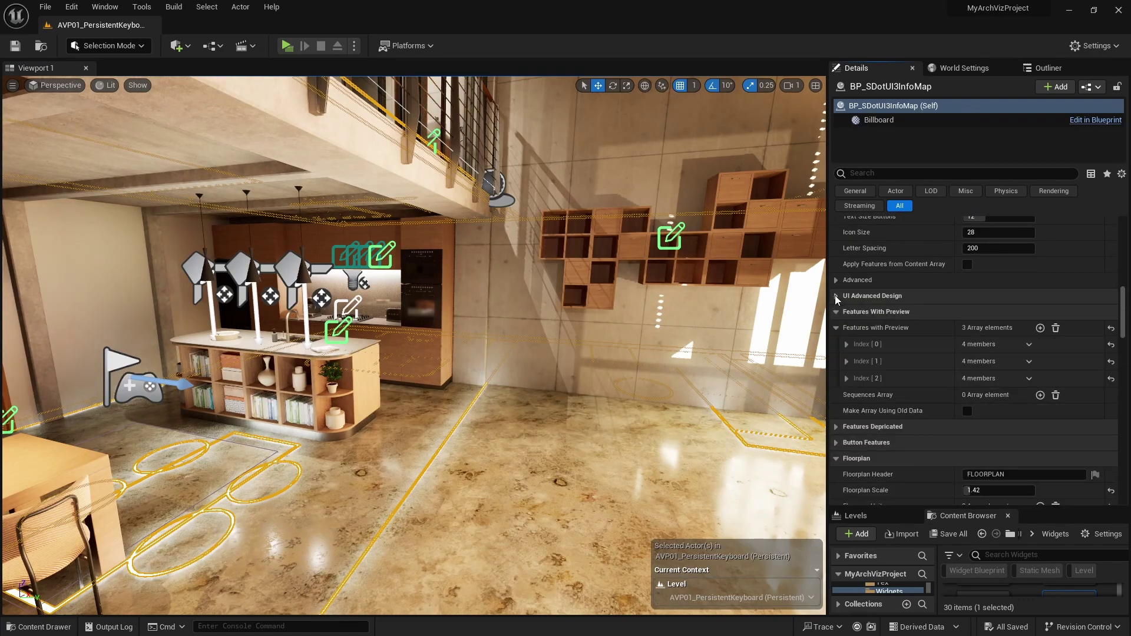
pyautogui.click(847, 361)
pyautogui.click(854, 425)
pyautogui.scroll(-3, 860, 418)
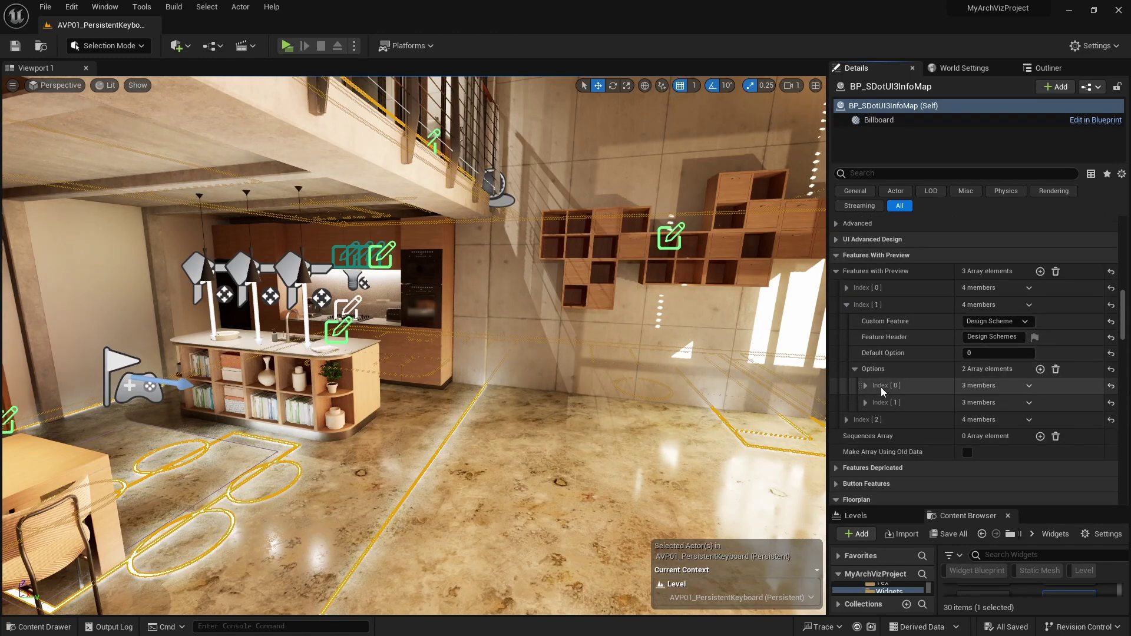
pyautogui.rightClick(880, 371)
pyautogui.click(913, 409)
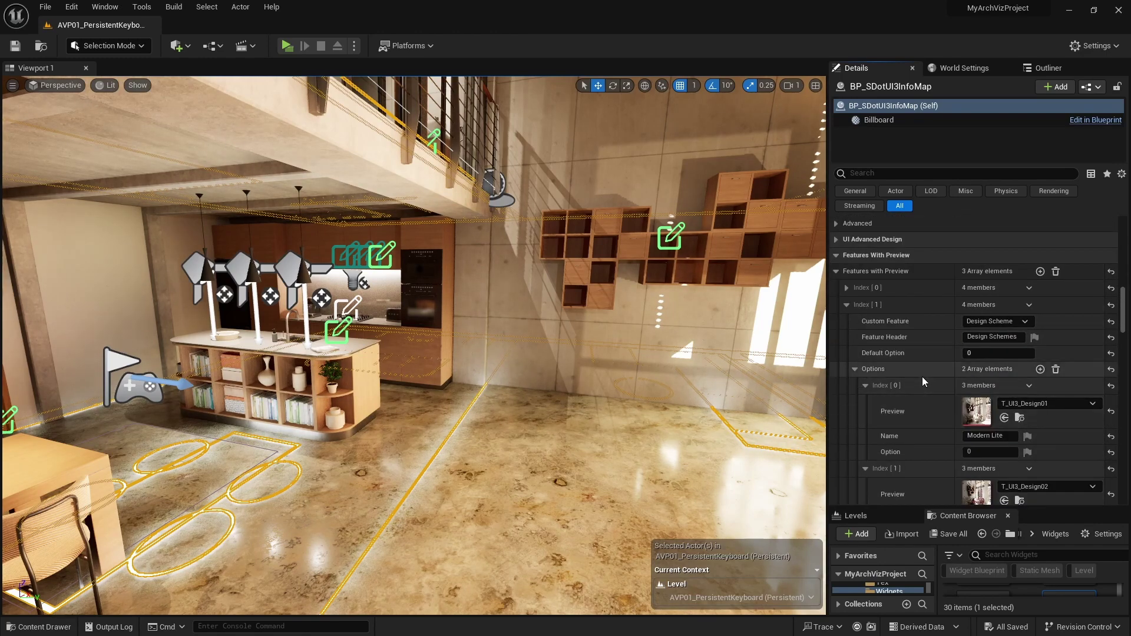
pyautogui.scroll(-2, 921, 377)
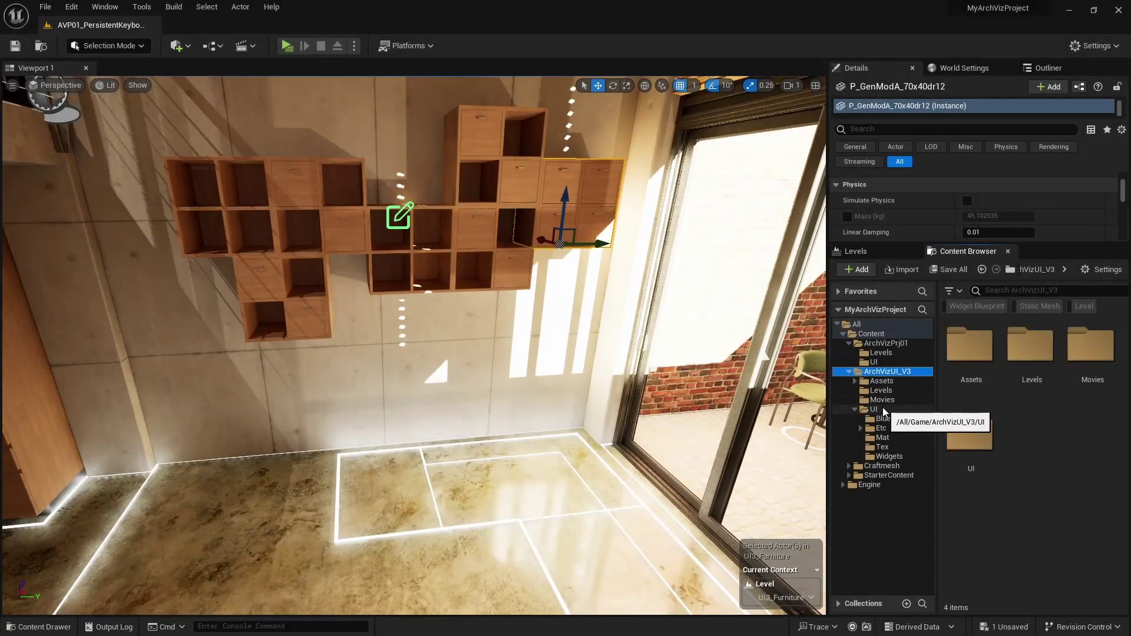
# Open the ArchVizUI_V3/Assets/Furniture folder and filter its contents to static meshes
pyautogui.doubleClick(882, 381)
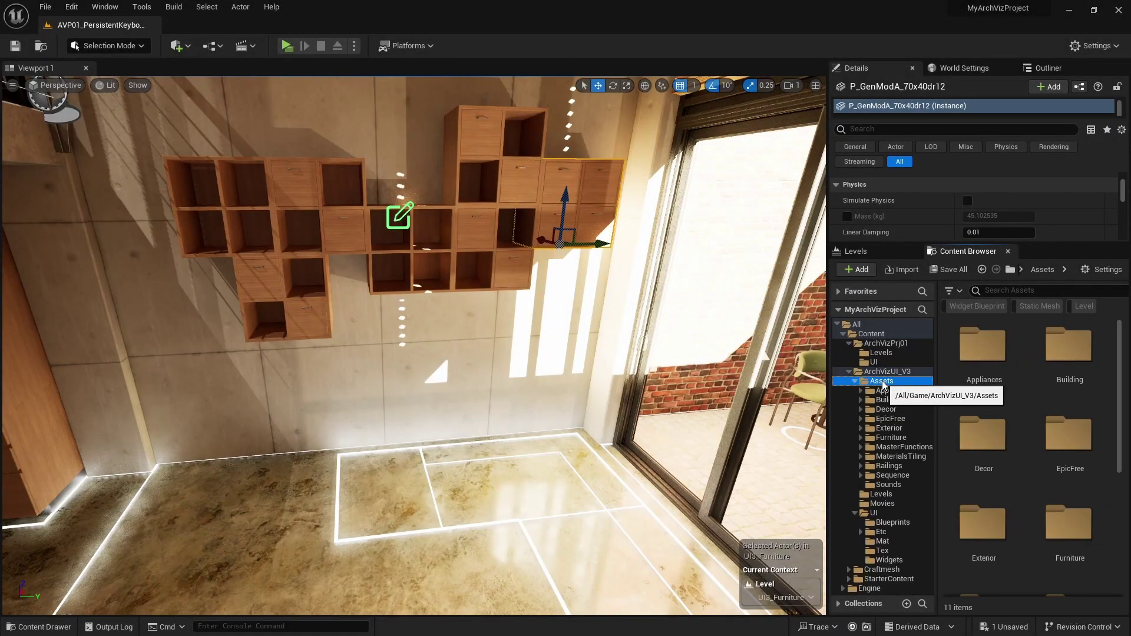
pyautogui.click(891, 438)
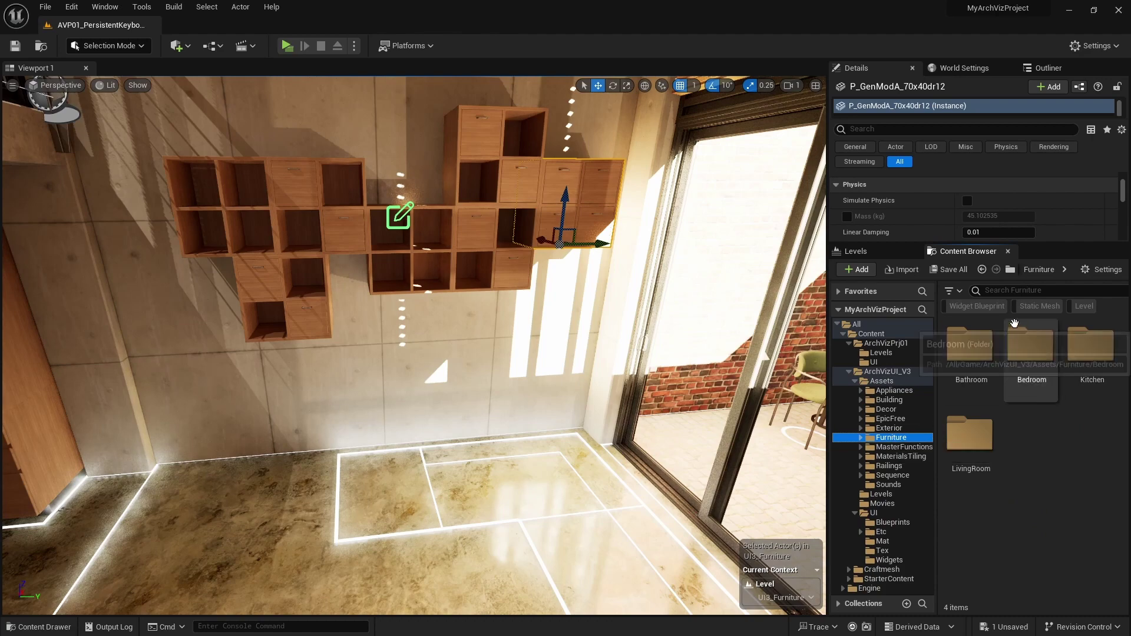
pyautogui.click(1038, 306)
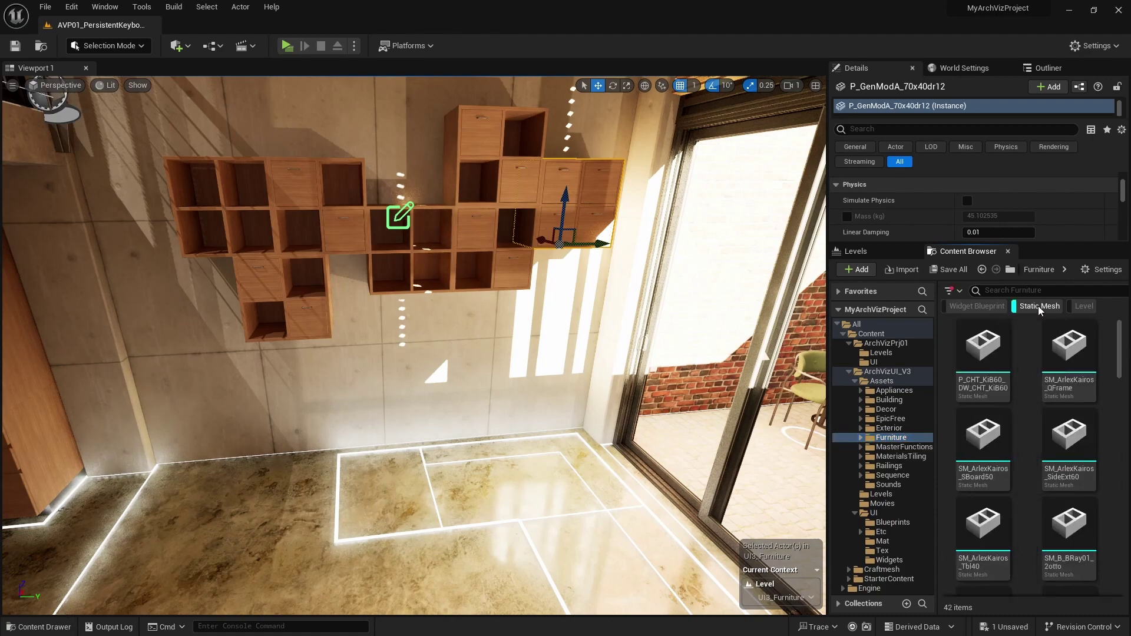
# Place the SM_B_BRay01_2otto and SM_B_BRay01_3added sofas and the SM_B_BRay01_3addcushion cushion on the living area floor near the glass doors
pyautogui.moveTo(1119, 355); pyautogui.dragTo(1122, 372)
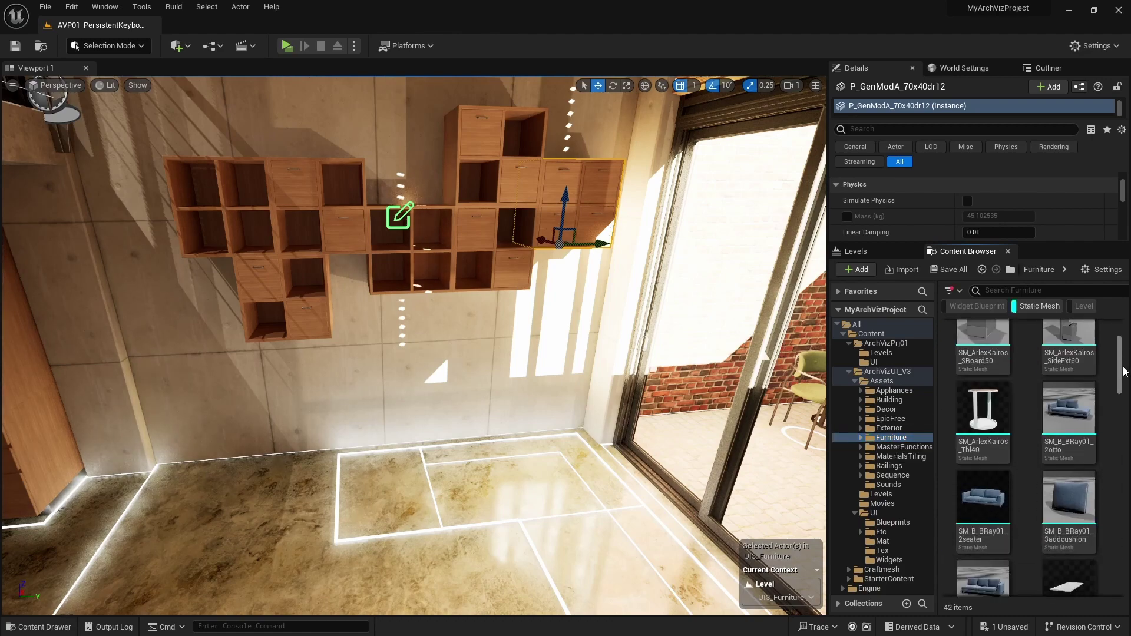
pyautogui.scroll(-1, 1125, 372)
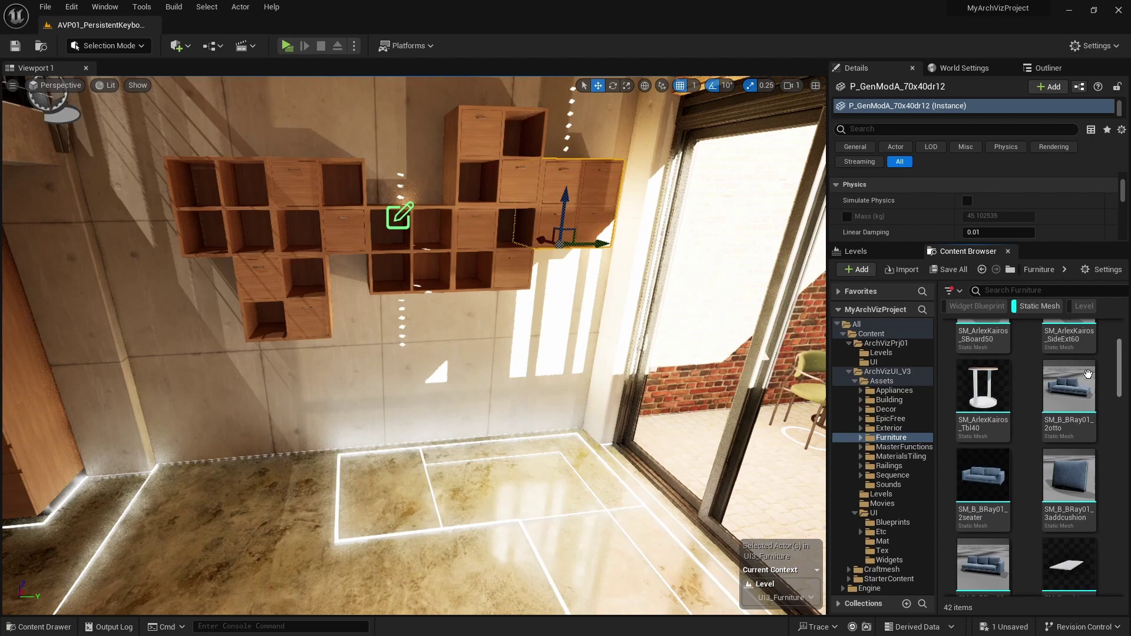
pyautogui.moveTo(1088, 374); pyautogui.dragTo(515, 498)
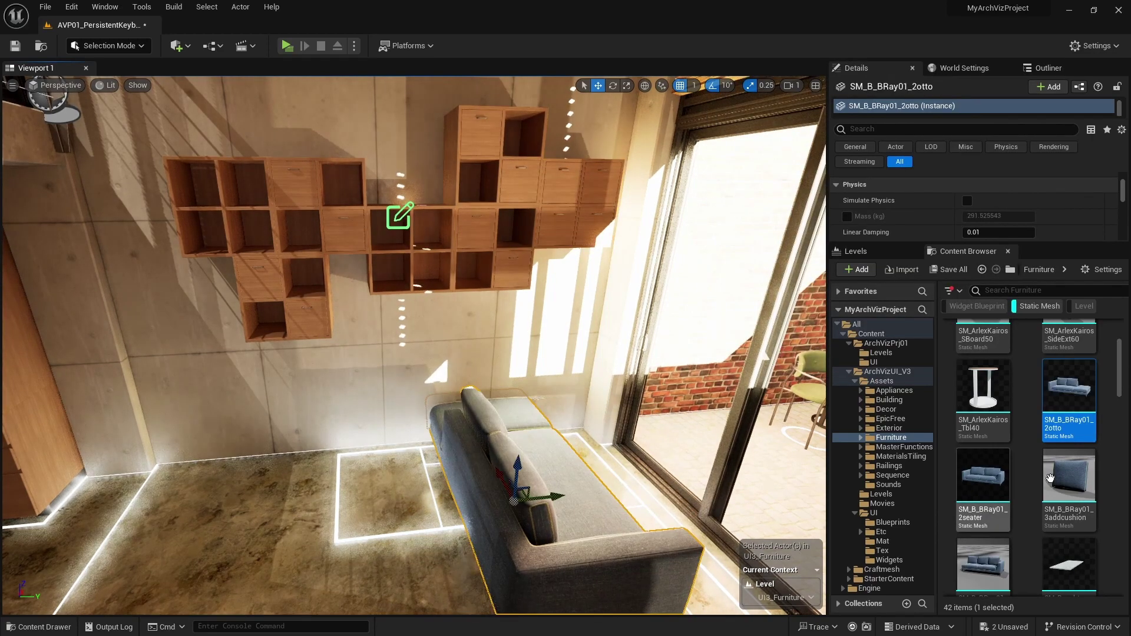
pyautogui.scroll(-1, 1050, 479)
pyautogui.moveTo(983, 527); pyautogui.dragTo(510, 487)
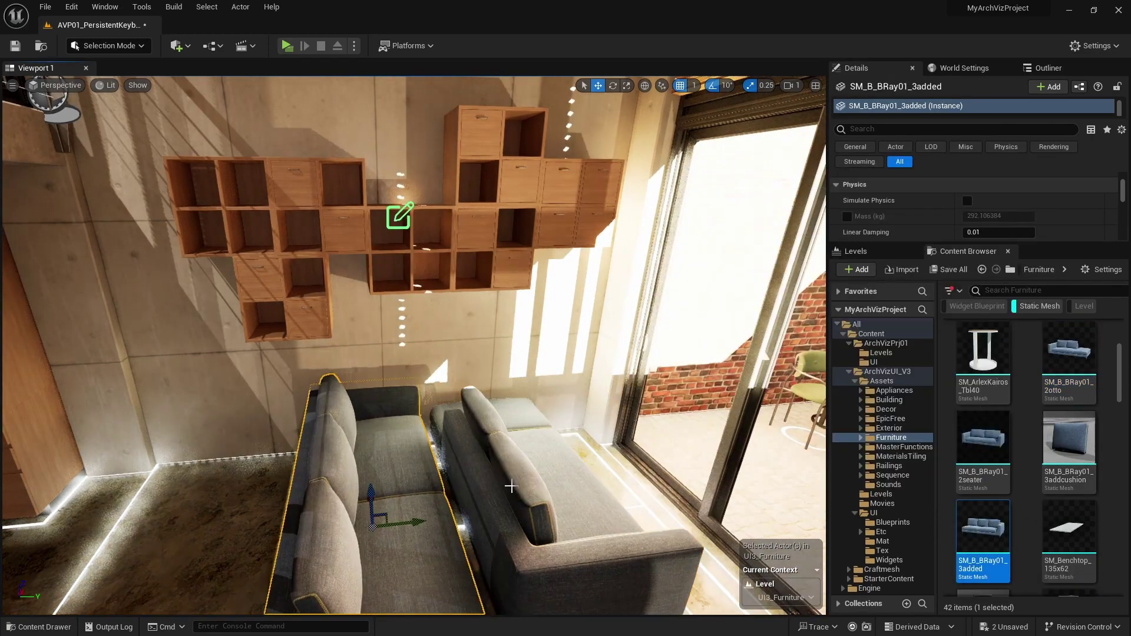
pyautogui.moveTo(511, 485); pyautogui.dragTo(521, 530, button='right')
pyautogui.scroll(-1, 1081, 422)
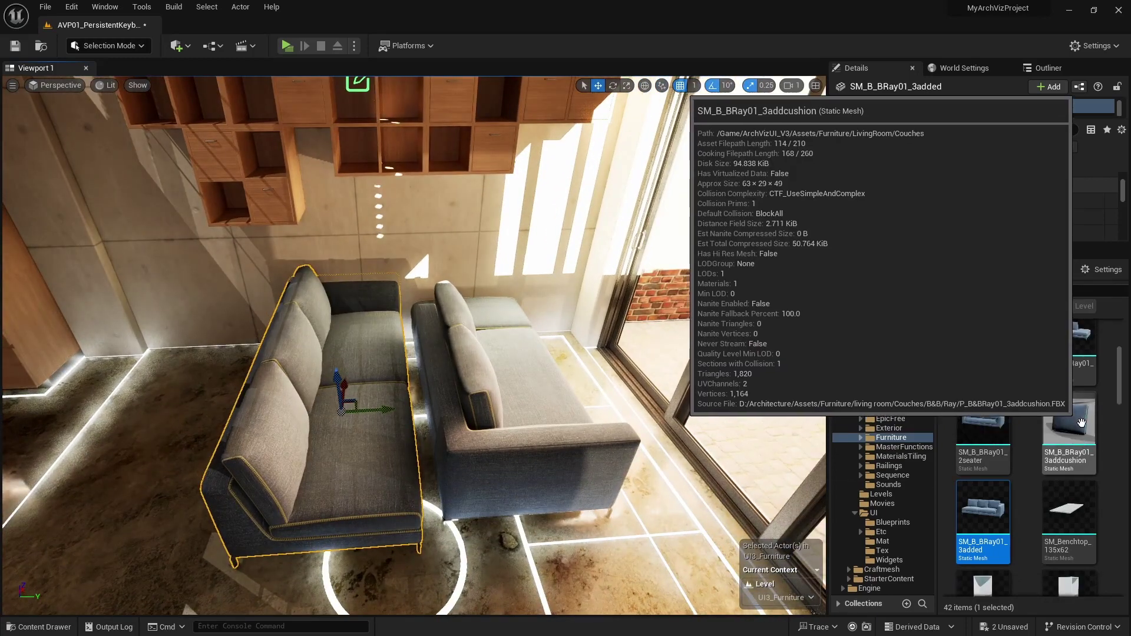
pyautogui.moveTo(1082, 423); pyautogui.dragTo(607, 383)
pyautogui.moveTo(606, 382); pyautogui.dragTo(631, 406, button='right')
# Rotate the SM_B_BRay01_2otto sofa 90° about its vertical axis
pyautogui.click(503, 387)
pyautogui.press('e')
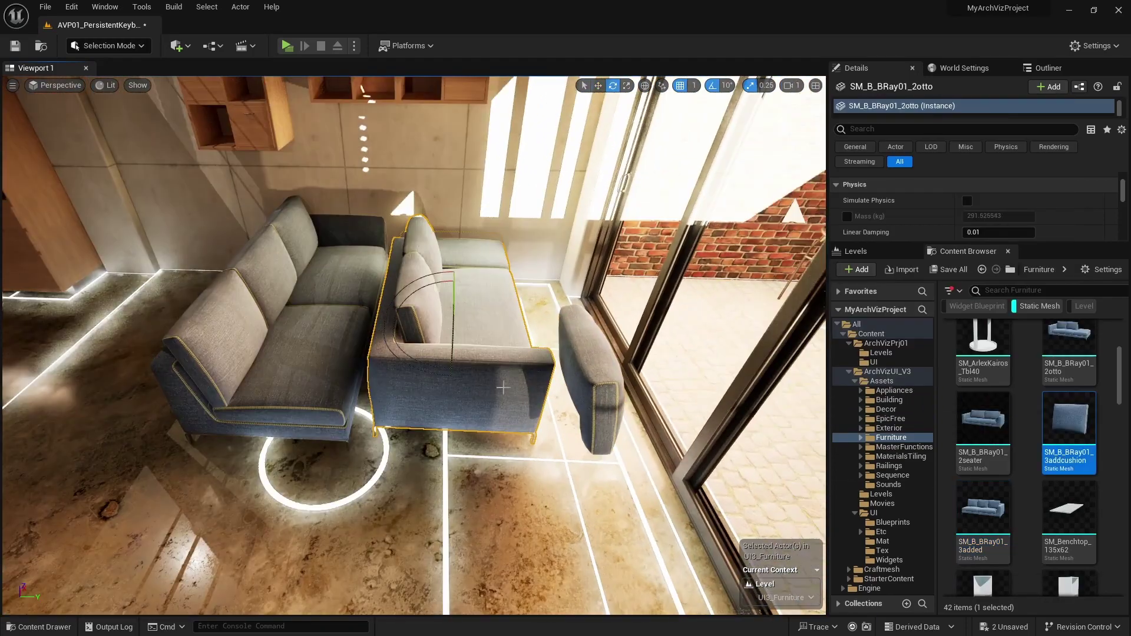
pyautogui.moveTo(408, 353); pyautogui.dragTo(520, 338)
pyautogui.moveTo(521, 338); pyautogui.dragTo(507, 318, button='right')
pyautogui.scroll(3, 1022, 222)
# Try to mirror the SM_B_BRay01_2otto sofa with a Y scale of -1
pyautogui.click(1028, 207)
pyautogui.write('-1')
pyautogui.press('Return')
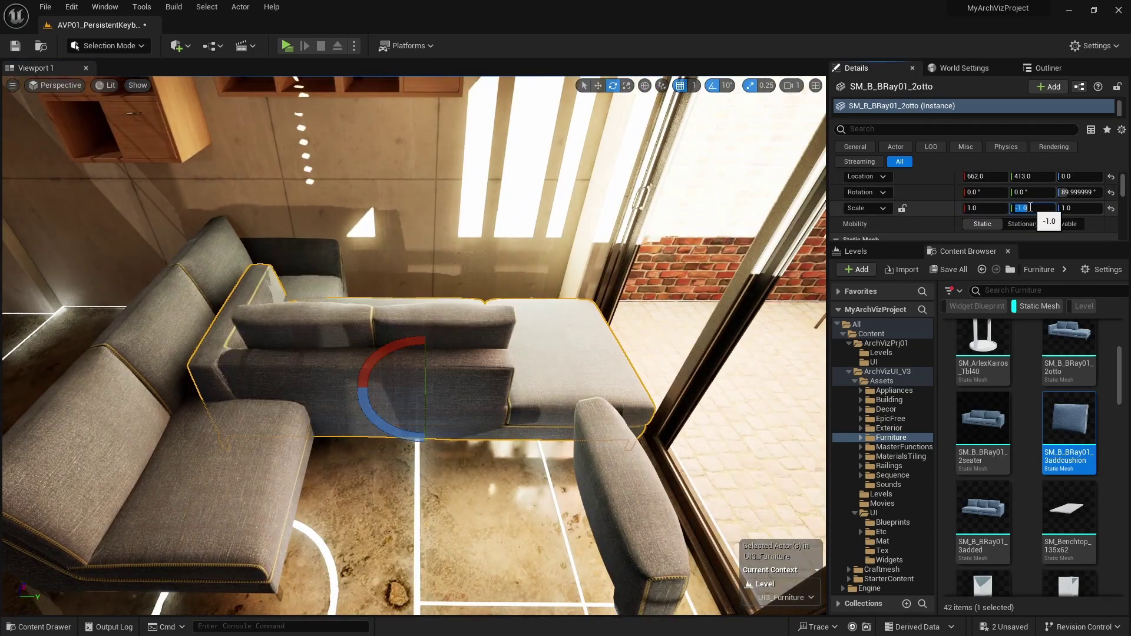
# Mirror the SM_B_BRay01_2otto sofa with an X scale of -1 and a Y scale of 1, and move it to about X 701, Y 384
pyautogui.click(994, 207)
pyautogui.write('-1')
pyautogui.press('Tab')
pyautogui.write('1')
pyautogui.press('Tab')
pyautogui.press('w')
pyautogui.moveTo(561, 318)
pyautogui.mouseDown(button='right')
pyautogui.moveTo(554, 389)
pyautogui.moveTo(580, 345)
pyautogui.moveTo(561, 318)
pyautogui.mouseUp(button='right')
pyautogui.moveTo(439, 416); pyautogui.dragTo(424, 339)
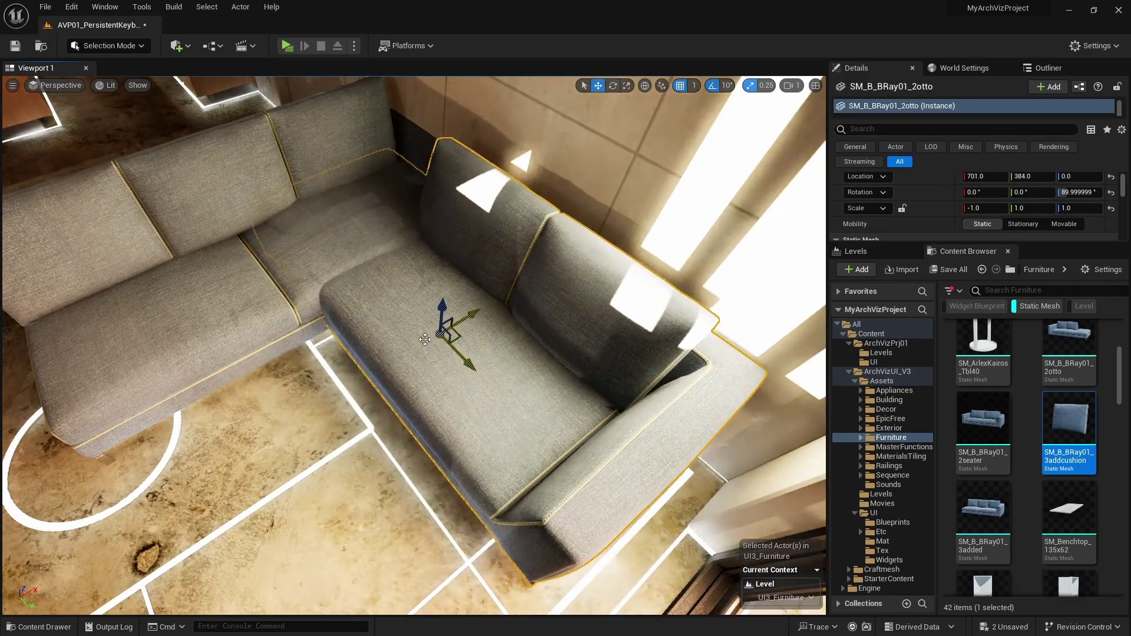
# Rotate the SM_B_BRay01_3added sofa to about -180° and move it along the glass doors to about X 533, Y 457
pyautogui.click(283, 259)
pyautogui.moveTo(354, 289); pyautogui.dragTo(196, 320)
pyautogui.moveTo(353, 318); pyautogui.dragTo(471, 301, button='right')
pyautogui.press('e')
pyautogui.moveTo(367, 337); pyautogui.dragTo(283, 356)
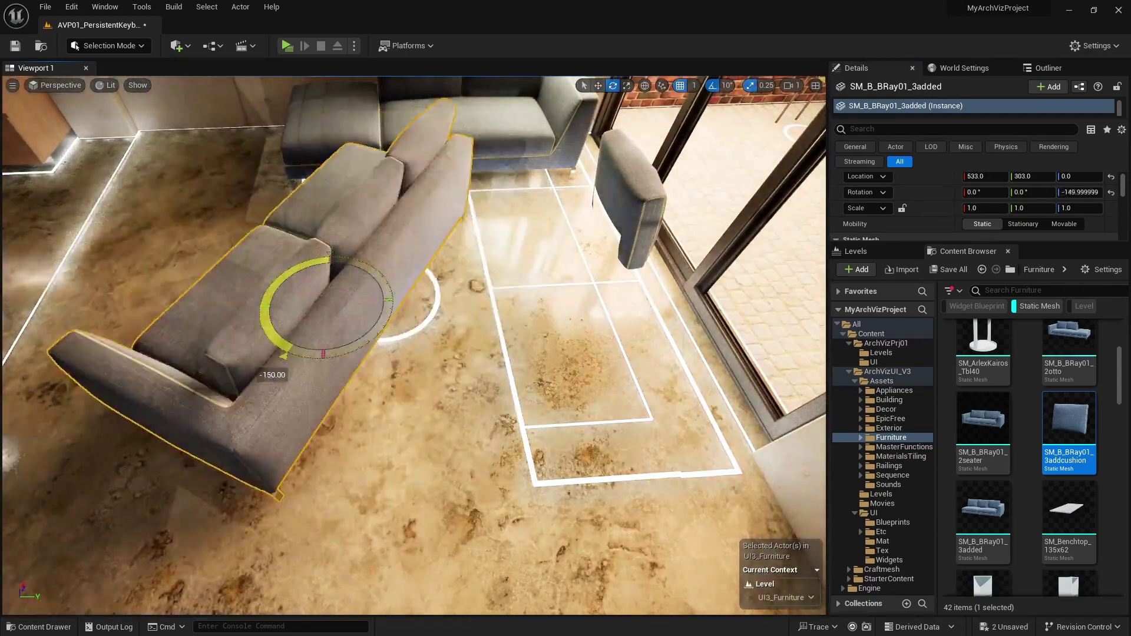
pyautogui.moveTo(369, 299); pyautogui.dragTo(666, 288)
pyautogui.moveTo(665, 289); pyautogui.dragTo(562, 319, button='right')
pyautogui.moveTo(578, 329); pyautogui.dragTo(575, 315)
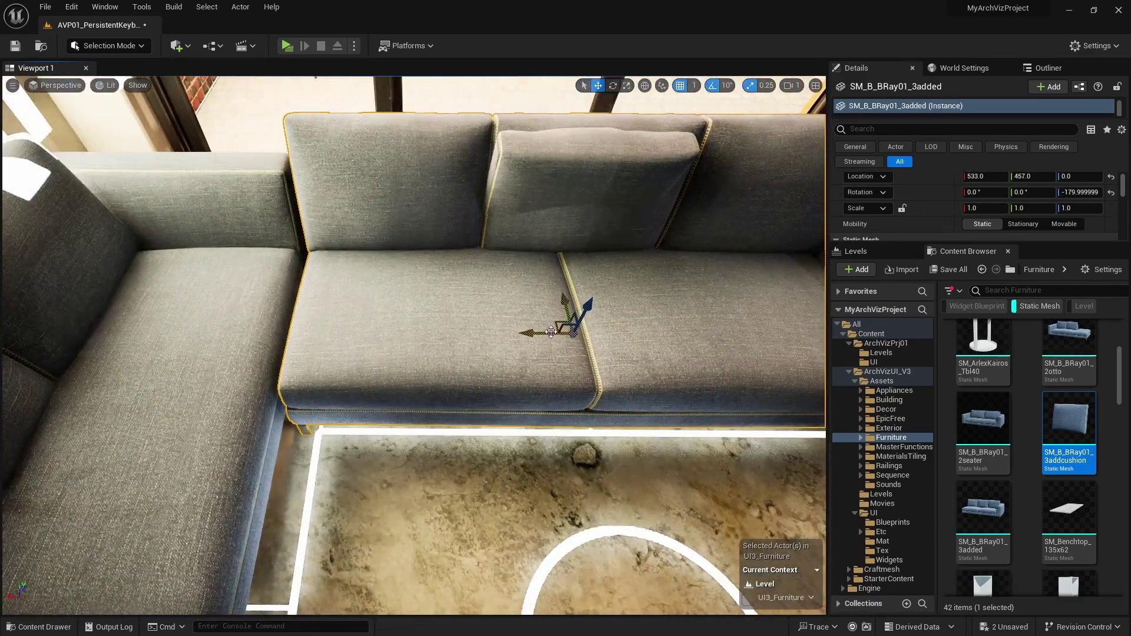
# Fine-tune the long sofa's location to X 536, Y 448 so it adjoins the otto sofa
pyautogui.moveTo(576, 316); pyautogui.dragTo(530, 276, button='right')
pyautogui.moveTo(585, 207); pyautogui.dragTo(596, 213)
pyautogui.moveTo(596, 212); pyautogui.dragTo(460, 265, button='right')
pyautogui.moveTo(721, 325); pyautogui.dragTo(729, 324)
pyautogui.moveTo(535, 351); pyautogui.dragTo(654, 348, button='right')
pyautogui.moveTo(599, 326); pyautogui.dragTo(607, 325)
# Duplicate the long sofa in place and swap the copy's static mesh for SM_B_BRay01_3addcushion
pyautogui.moveTo(560, 341); pyautogui.dragTo(495, 318, button='right')
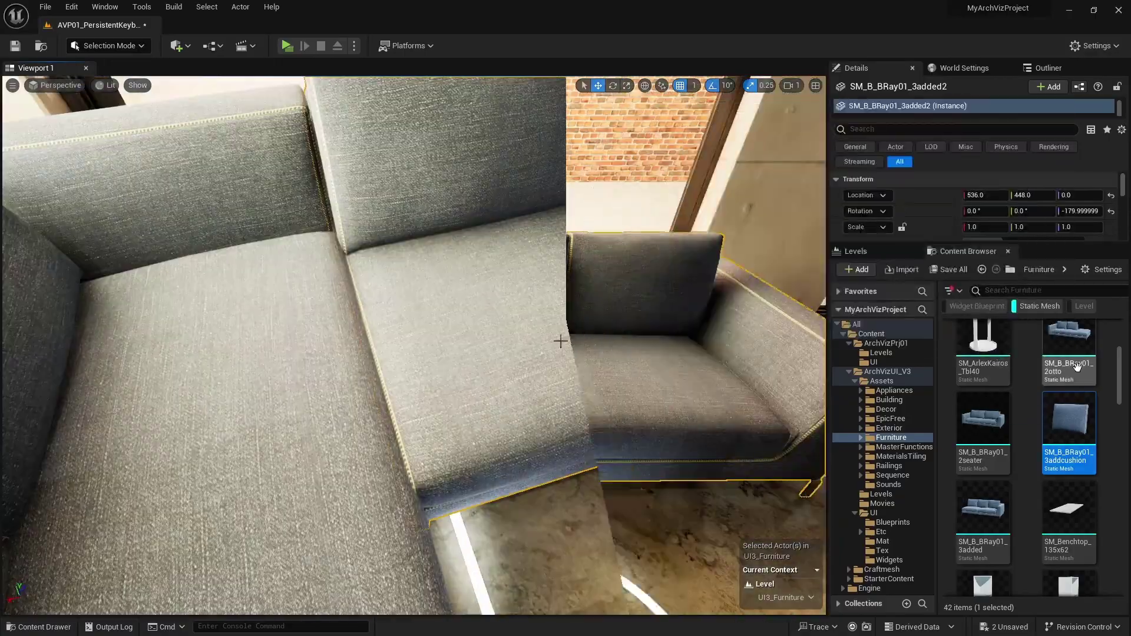
pyautogui.moveTo(1040, 242); pyautogui.dragTo(1040, 425)
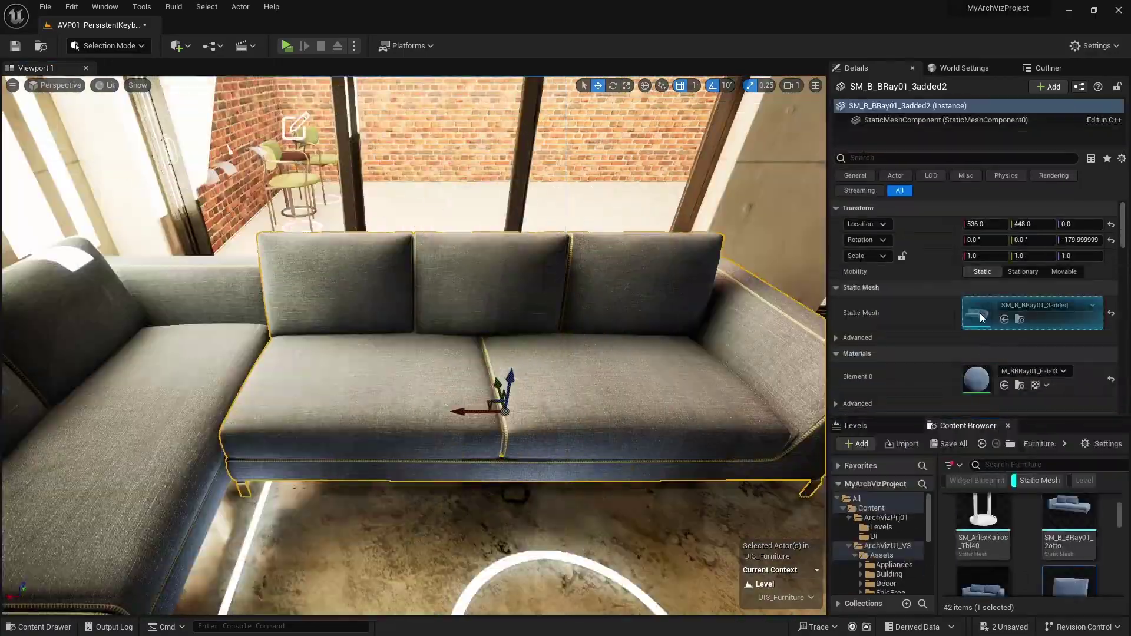
pyautogui.click(1003, 320)
pyautogui.press('Escape')
pyautogui.moveTo(506, 318); pyautogui.dragTo(448, 318, button='right')
# Select the long sofa, the added cushion and the otto sofa together and move the group closer to the glass doors
pyautogui.click(377, 253)
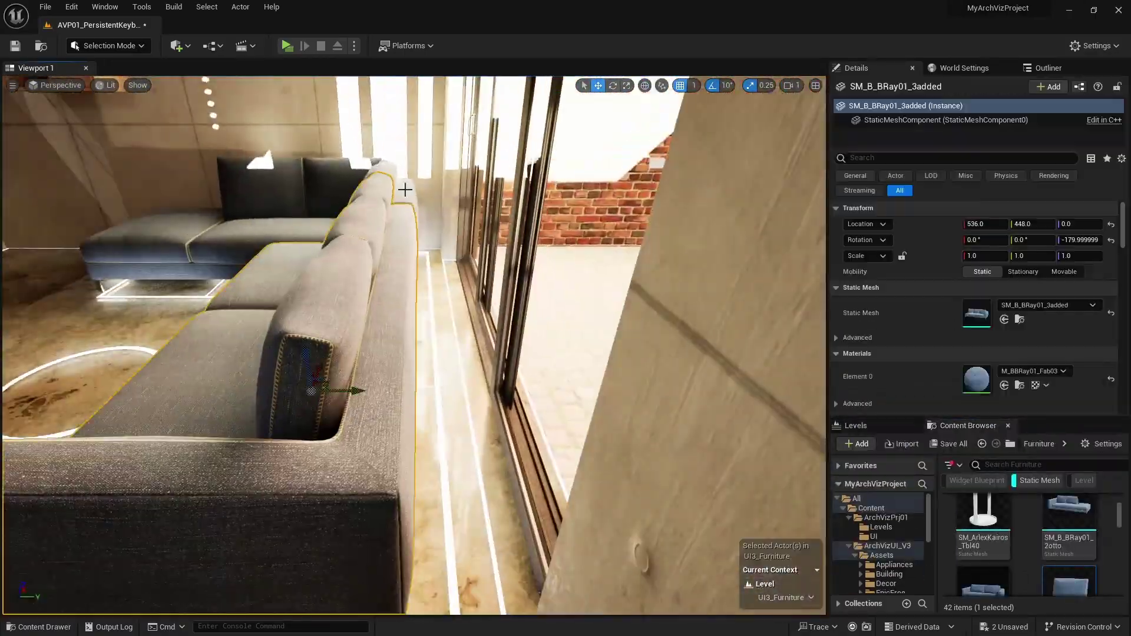
pyautogui.keyDown('shift'); pyautogui.click(360, 195); pyautogui.keyUp('shift')
pyautogui.moveTo(404, 189); pyautogui.dragTo(413, 247, button='right')
pyautogui.keyDown('shift'); pyautogui.click(497, 471); pyautogui.keyUp('shift')
pyautogui.moveTo(497, 471); pyautogui.dragTo(783, 469, button='right')
pyautogui.press('Escape')
# Place the SM_GenRug_330x240 rug on the floor in front of the corner sofa
pyautogui.moveTo(984, 417); pyautogui.dragTo(985, 219)
pyautogui.scroll(-4, 1060, 451)
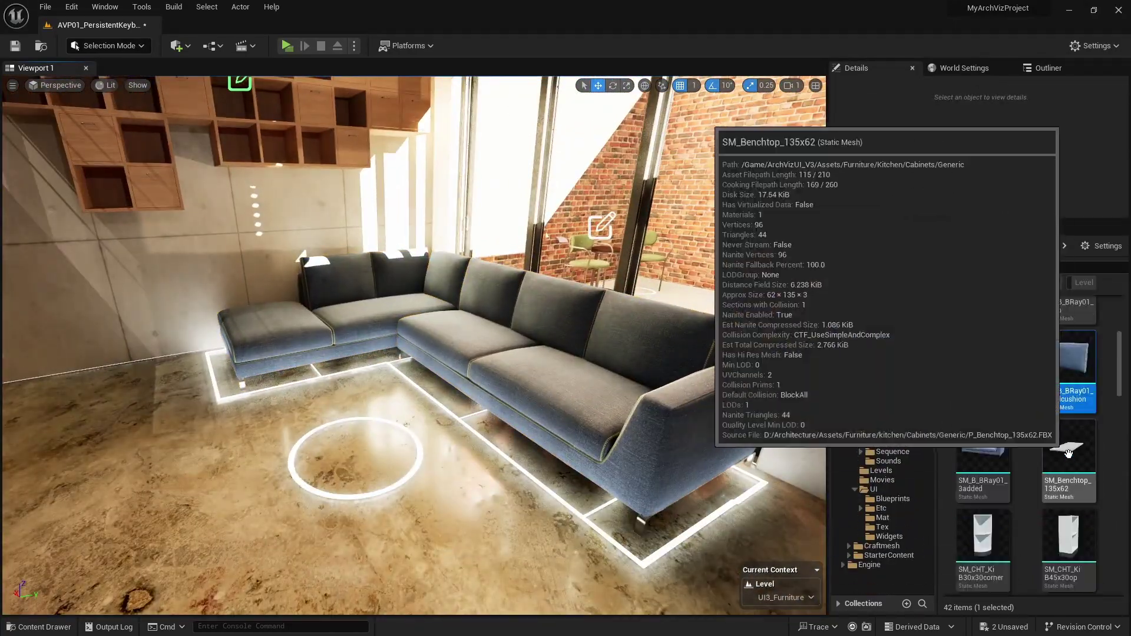
pyautogui.scroll(-5, 1027, 486)
pyautogui.moveTo(1120, 467); pyautogui.dragTo(1128, 511)
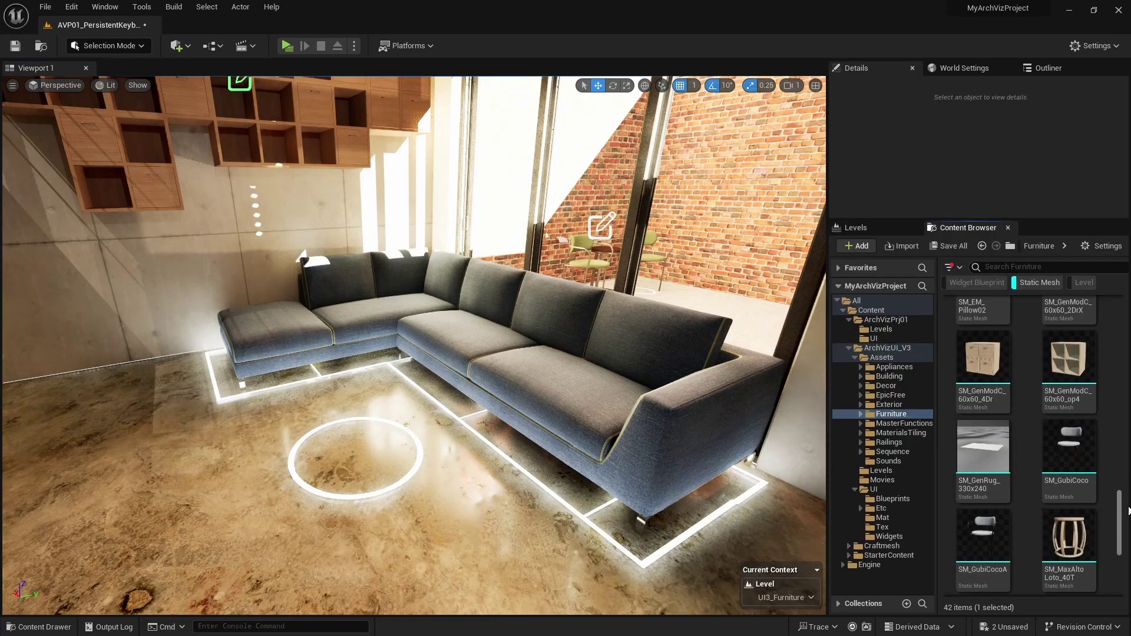
pyautogui.moveTo(992, 453); pyautogui.dragTo(383, 412)
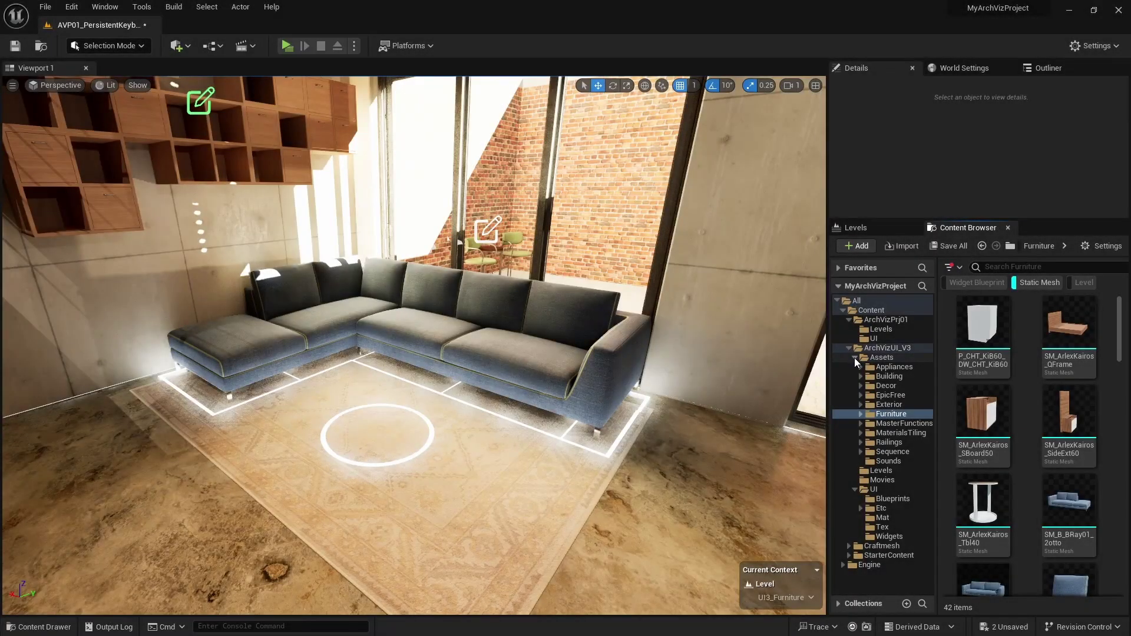
# Place a BP_SDotUI3_Variations actor from the unfiltered ArchVizUI_V3/UI/Blueprints folder onto the long sofa
pyautogui.click(854, 358)
pyautogui.click(891, 397)
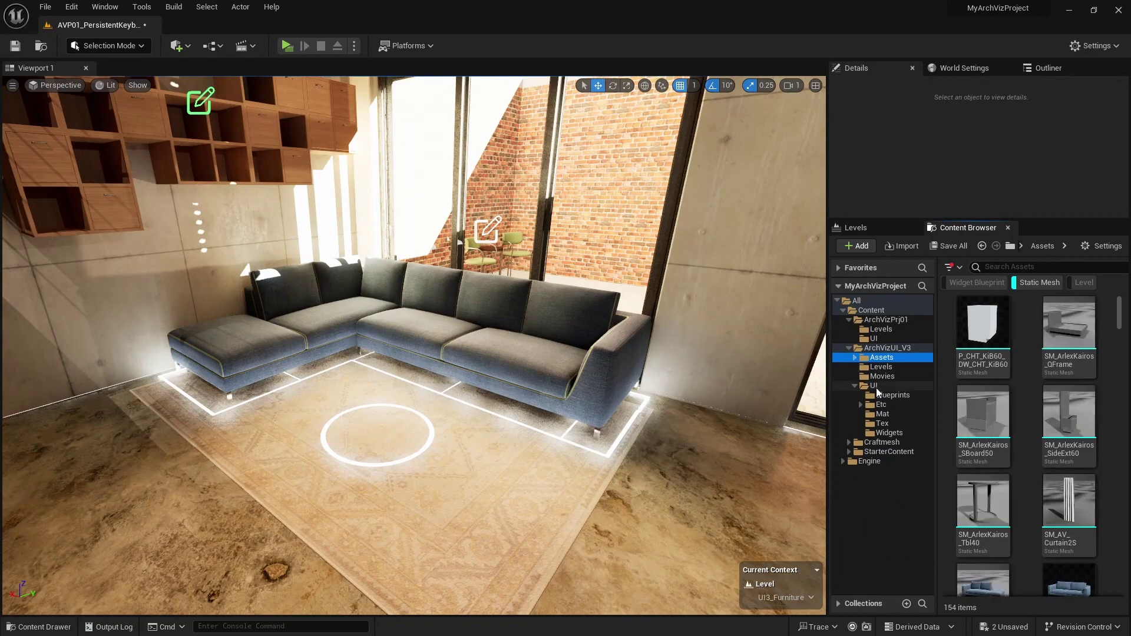
pyautogui.click(1041, 283)
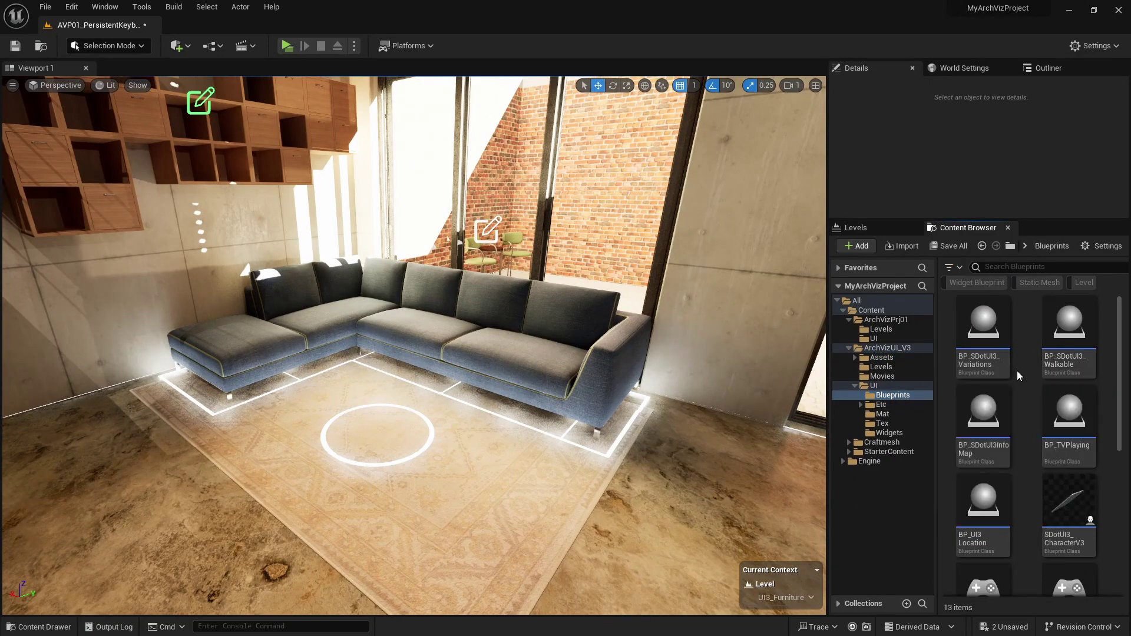
pyautogui.moveTo(986, 353); pyautogui.dragTo(463, 353)
# Position the variations actor above the long sofa's seat at X 512, Y 439, Z 70
pyautogui.moveTo(503, 435); pyautogui.dragTo(506, 389)
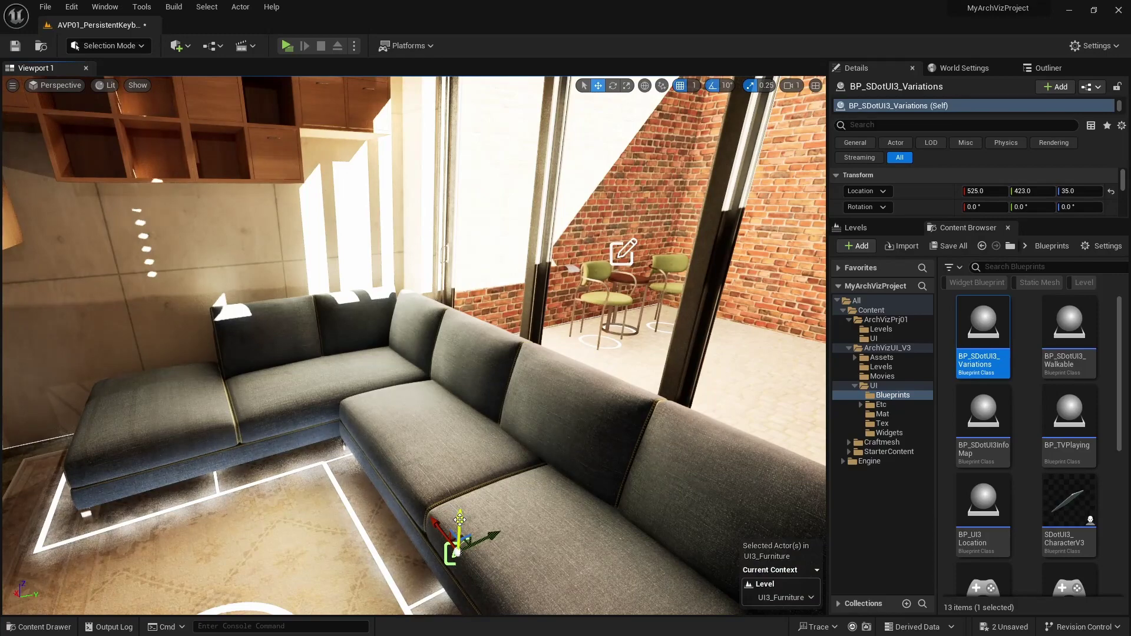
pyautogui.moveTo(455, 522); pyautogui.dragTo(454, 433)
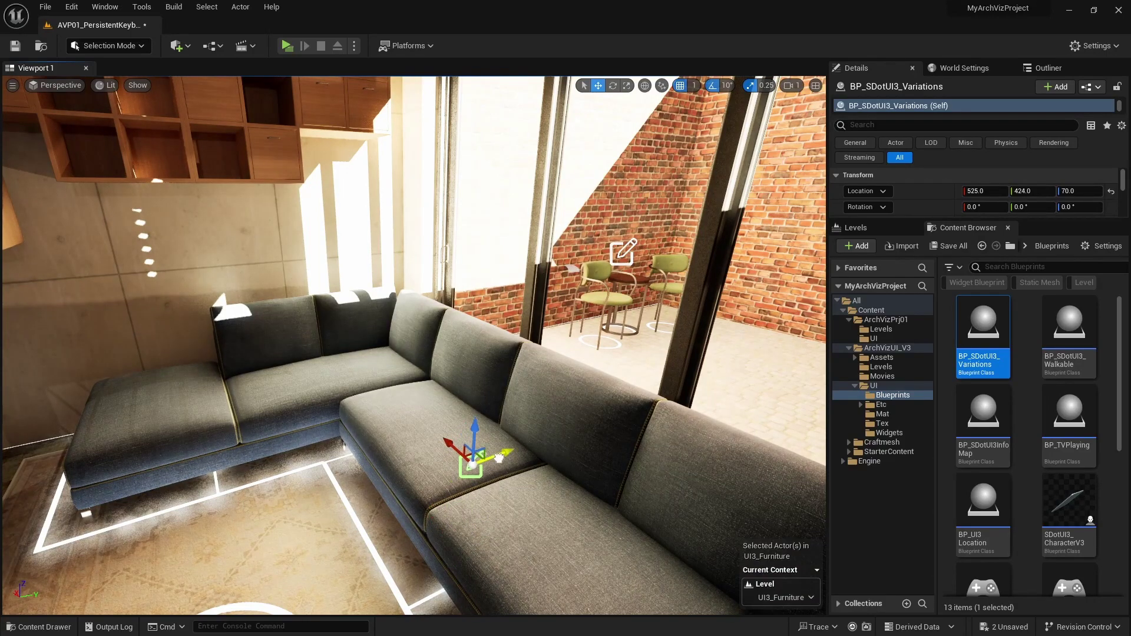
pyautogui.moveTo(499, 458)
pyautogui.mouseDown()
pyautogui.moveTo(525, 455)
pyautogui.moveTo(507, 460)
pyautogui.mouseUp()
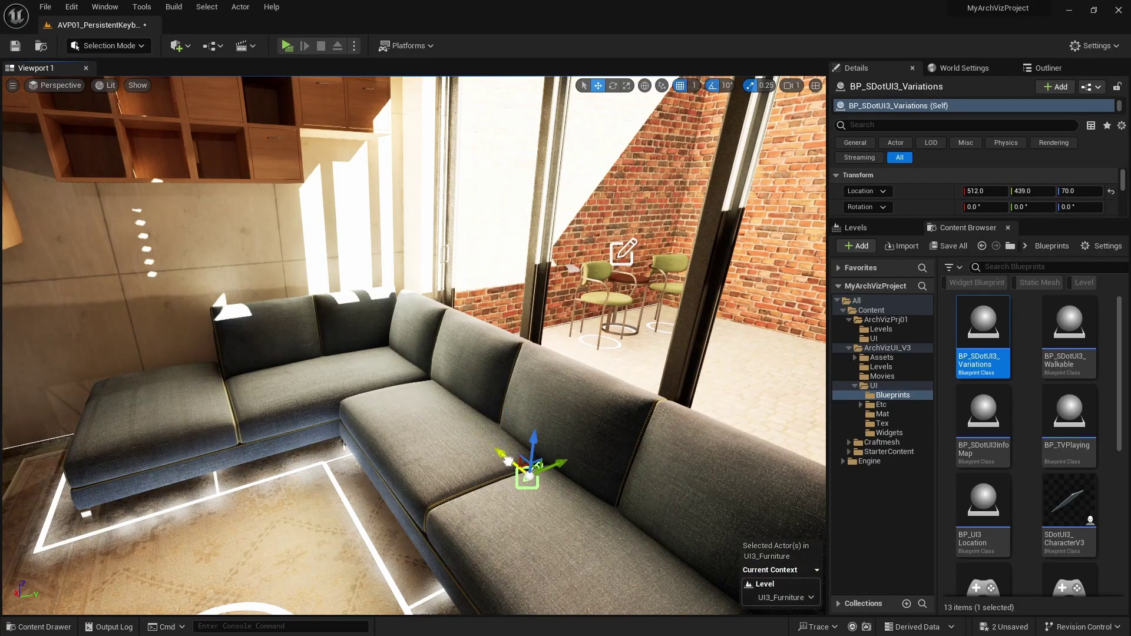
pyautogui.moveTo(484, 504); pyautogui.dragTo(516, 543)
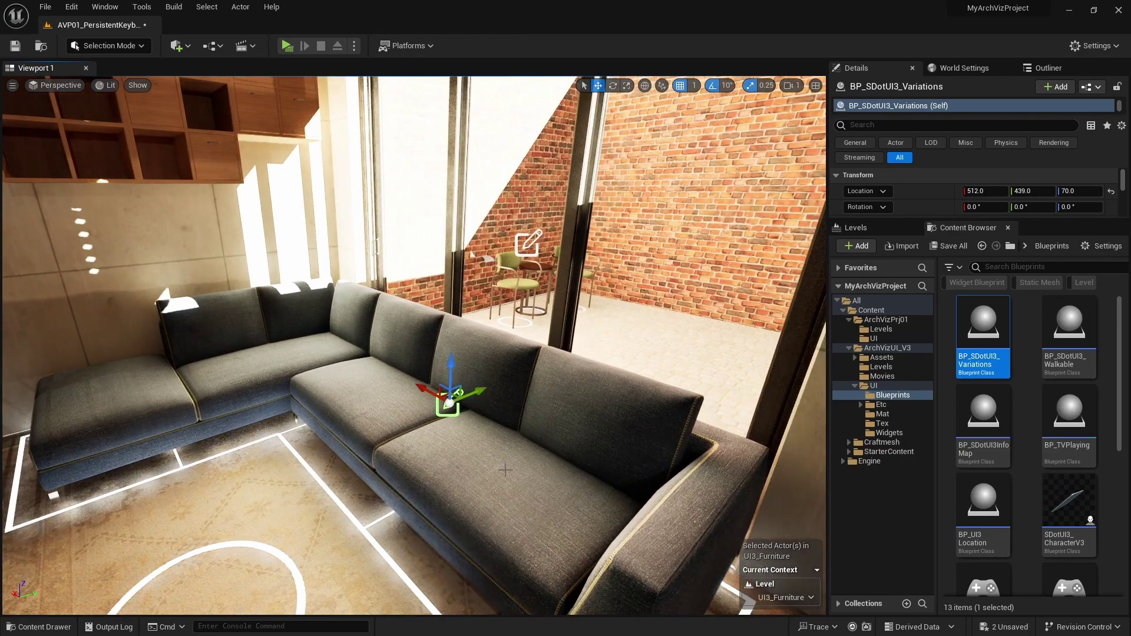
# Add three elements to the Actors array in the variations actor's Variation Settings
pyautogui.moveTo(1050, 220); pyautogui.dragTo(966, 498)
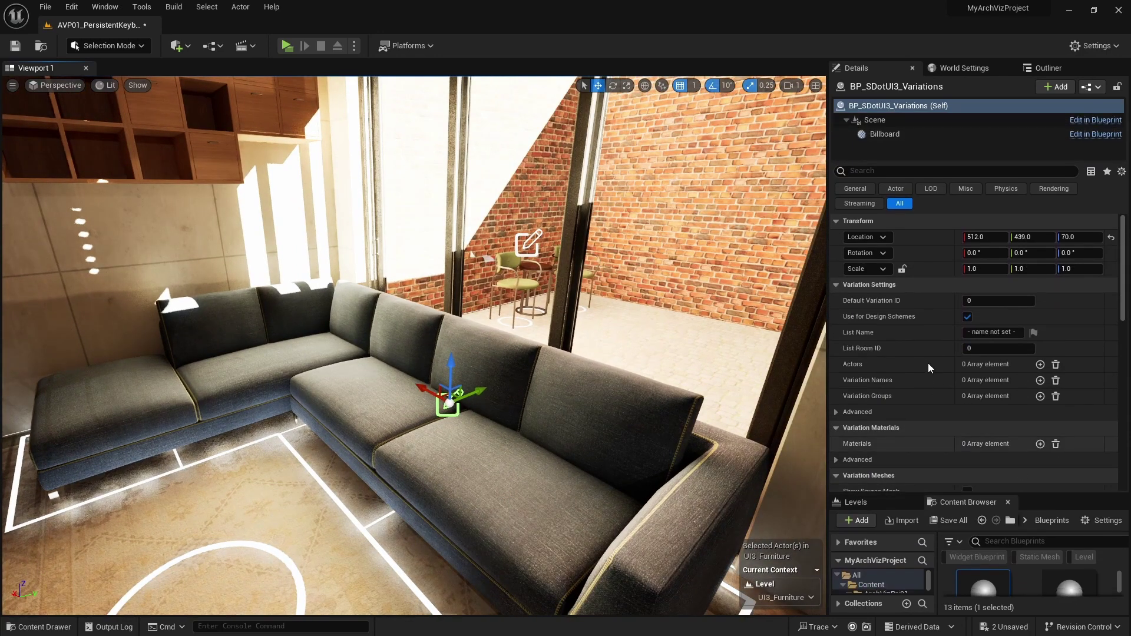
pyautogui.scroll(-3, 928, 363)
pyautogui.scroll(2, 962, 340)
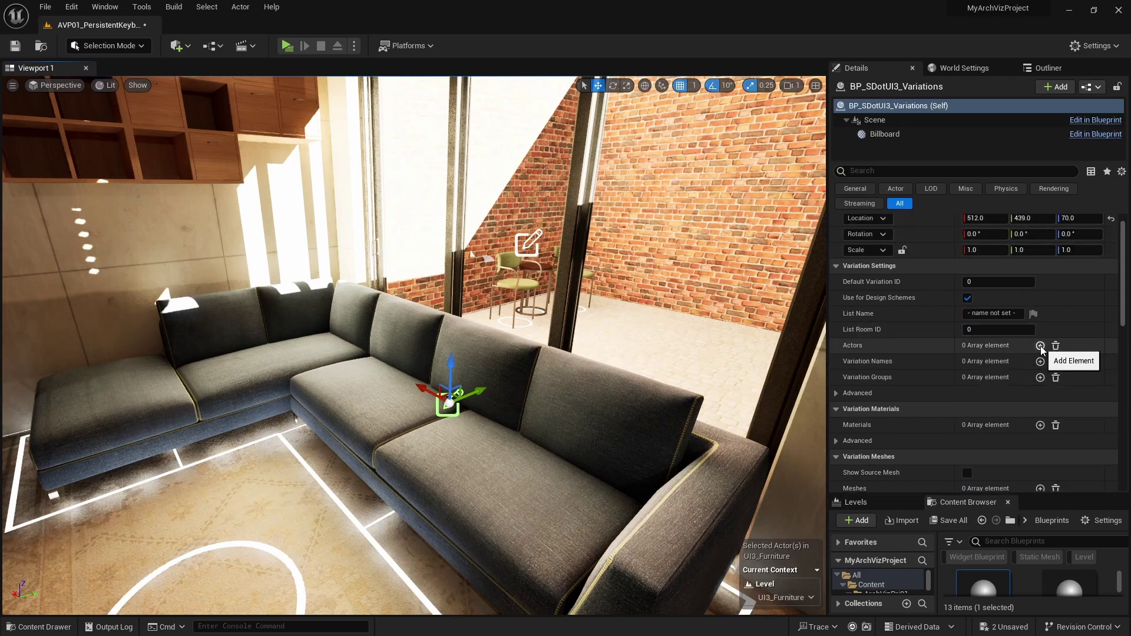
pyautogui.click(1040, 345)
pyautogui.click(1040, 345)
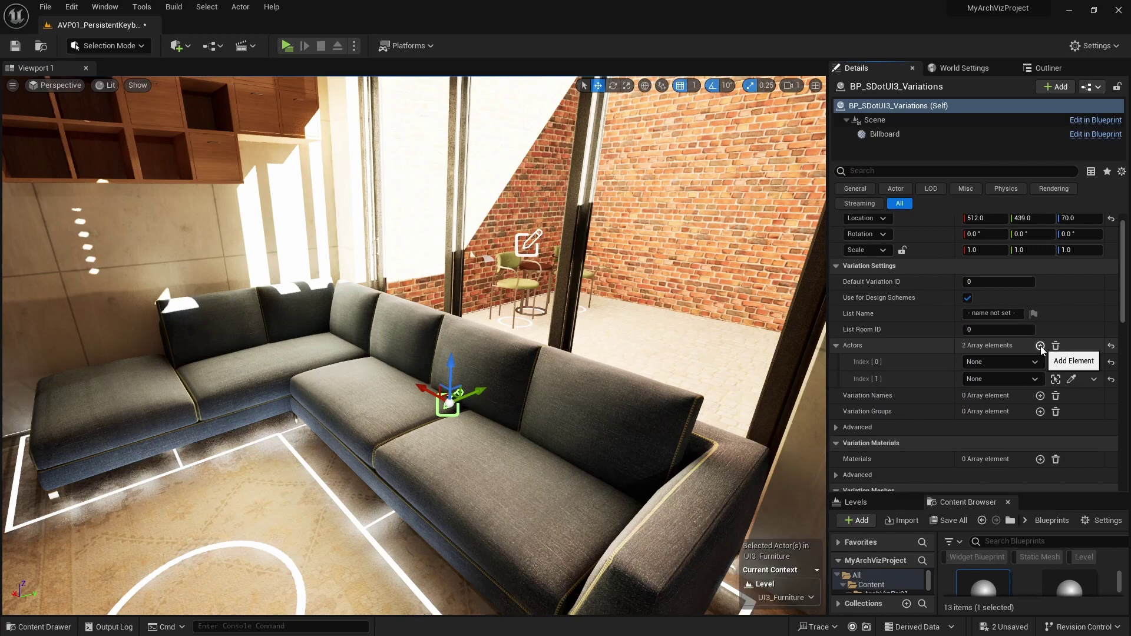
pyautogui.click(1040, 346)
# Assign the long sofa, the otto sofa and the added cushion from the scene to Actors indices 0, 1 and 2
pyautogui.moveTo(587, 353); pyautogui.dragTo(620, 425, button='right')
pyautogui.click(1072, 362)
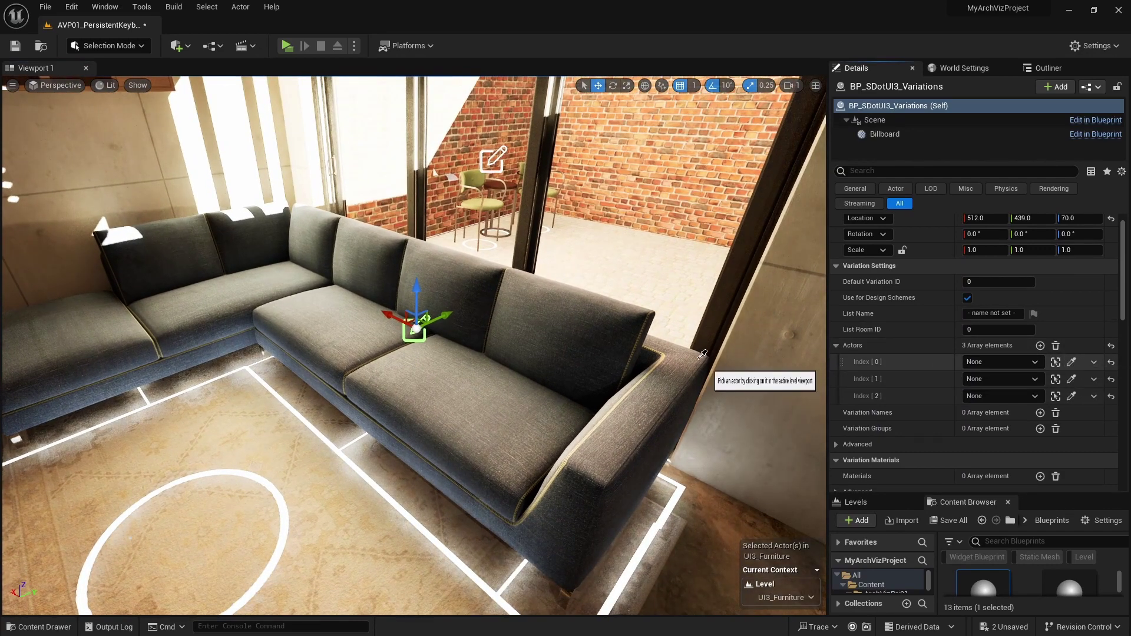
pyautogui.click(574, 326)
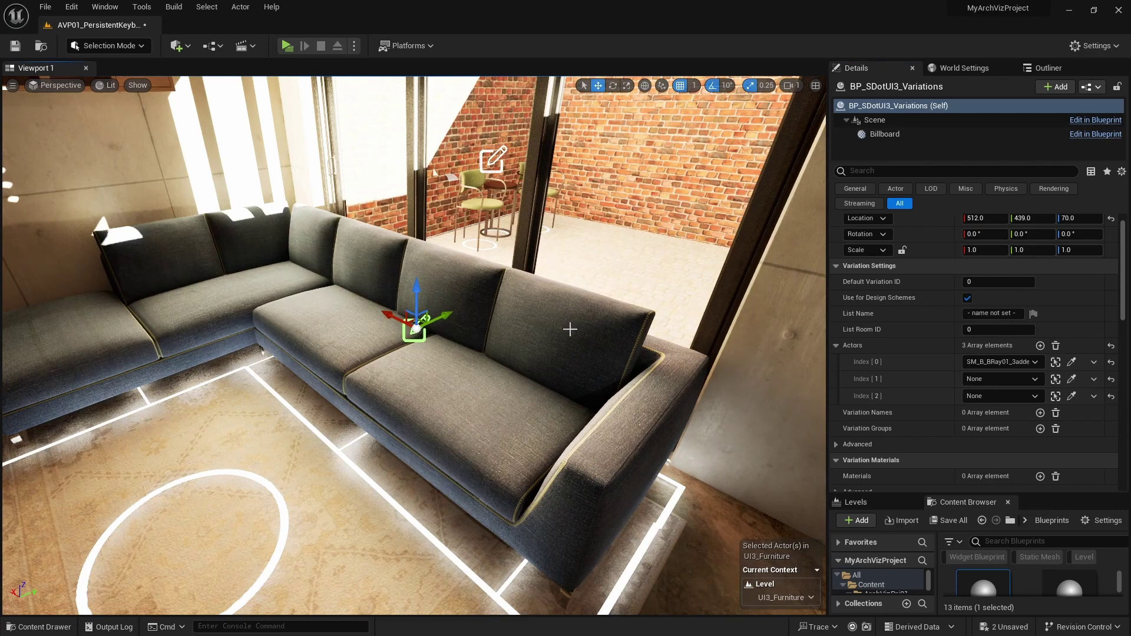
pyautogui.click(1072, 379)
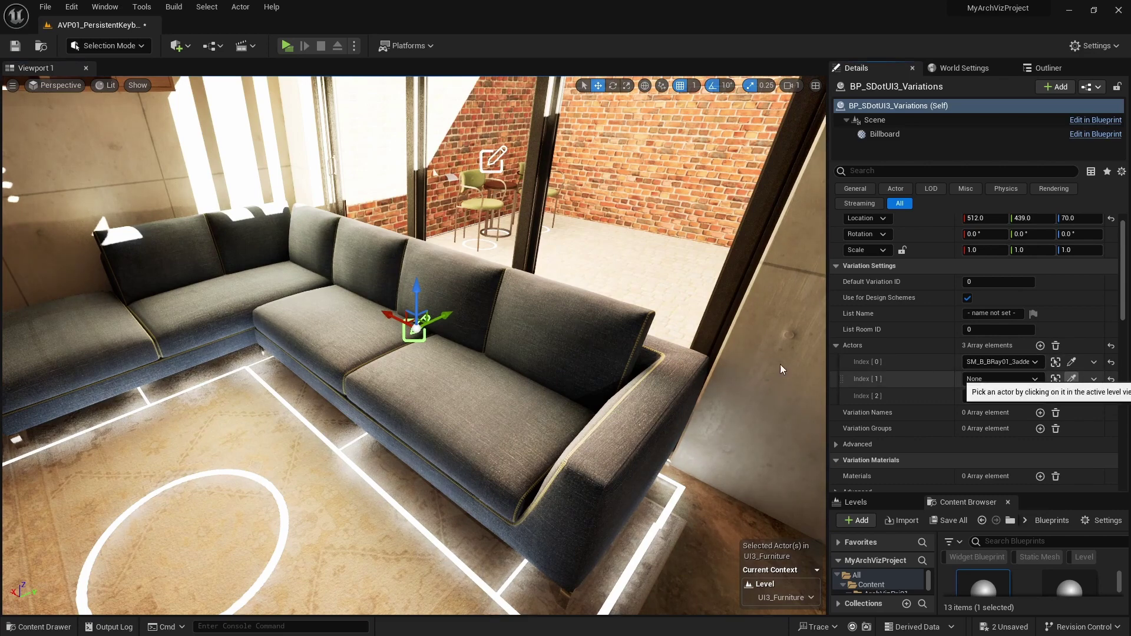
pyautogui.click(208, 289)
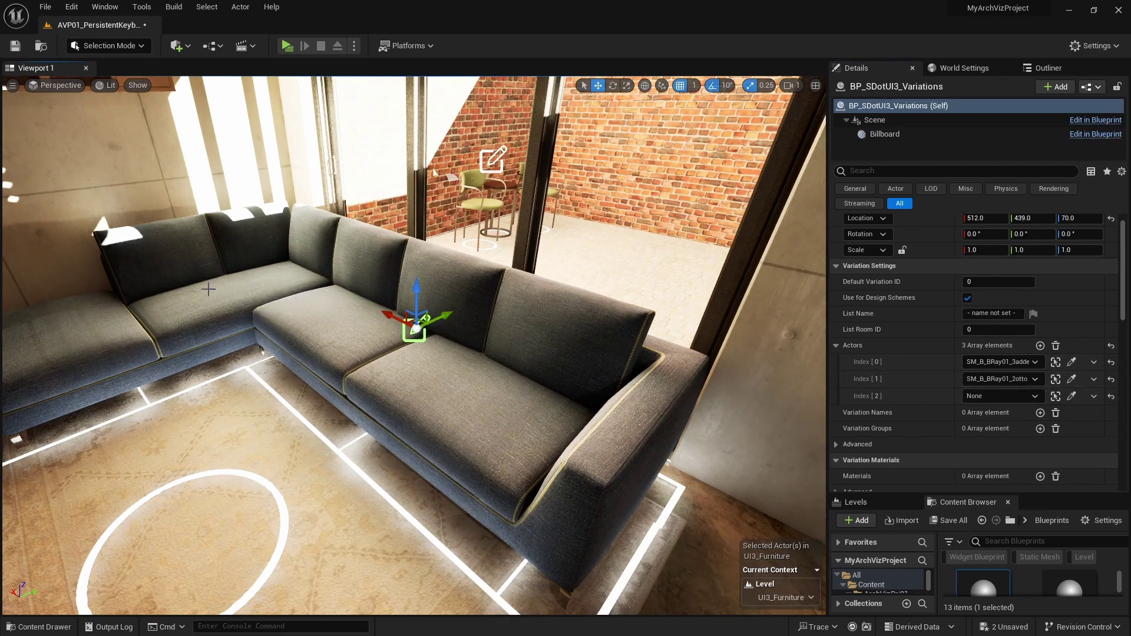
pyautogui.click(1071, 396)
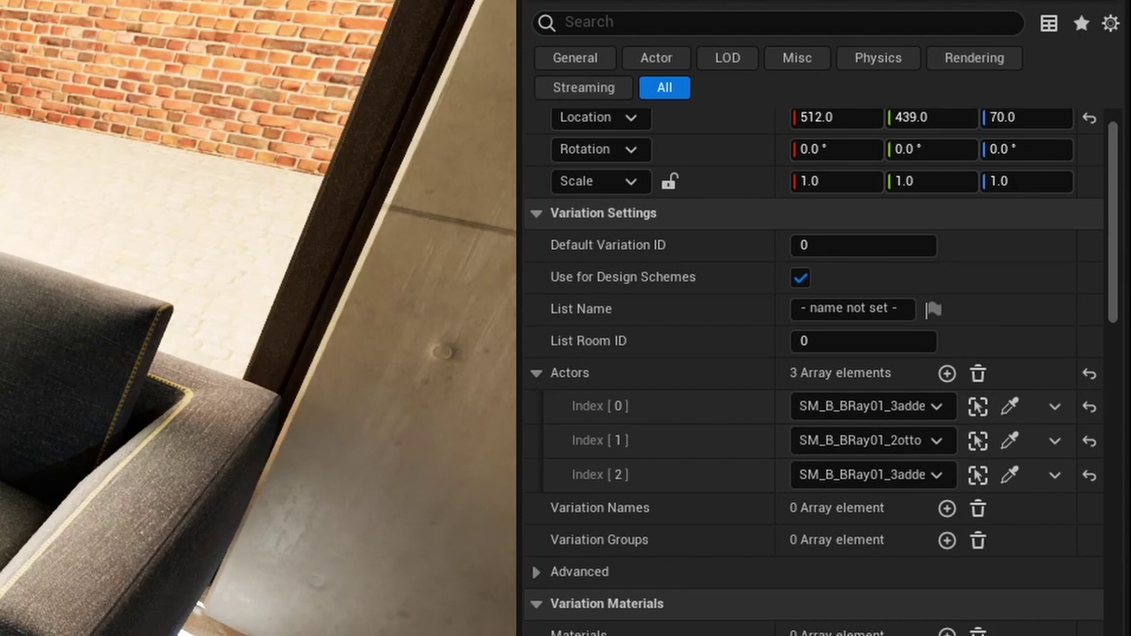
# Set the variations actor's List Name to "Living Couch"
pyautogui.moveTo(258, 318); pyautogui.dragTo(137, 300, button='right')
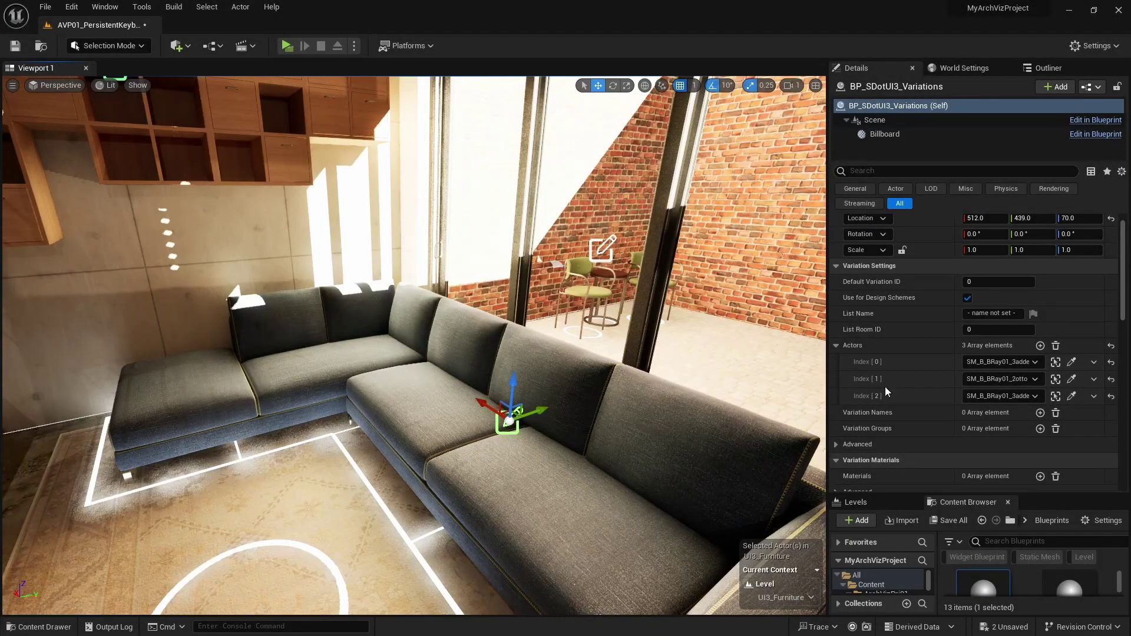
pyautogui.click(1012, 313)
pyautogui.write('Living Couch')
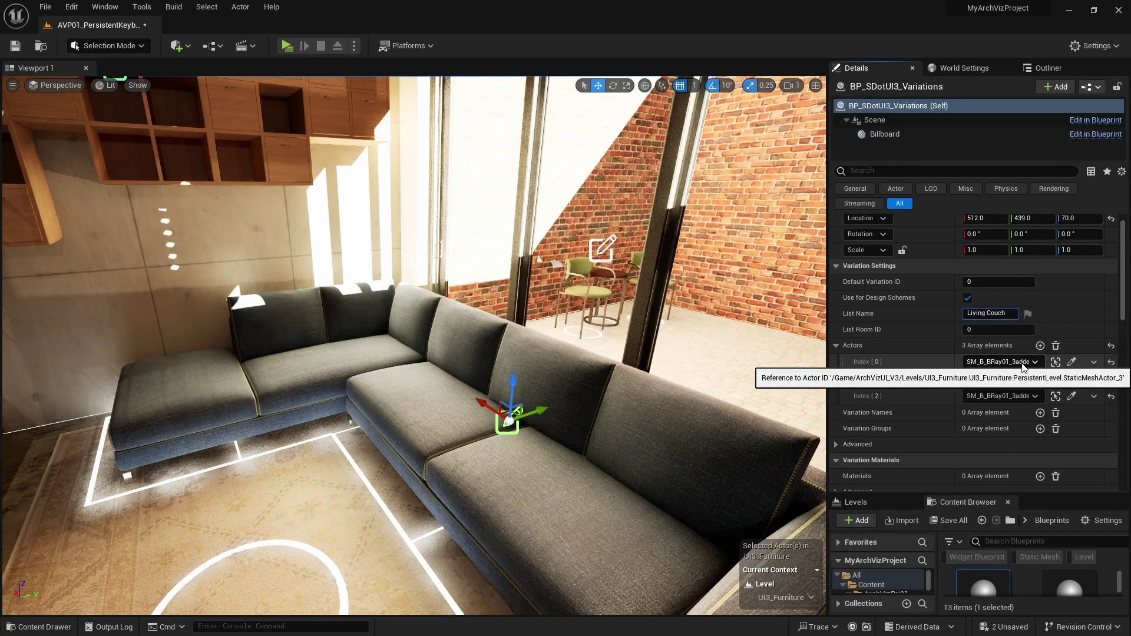
# Add one element to the Materials array under Variation Materials and expand its members
pyautogui.scroll(-5, 909, 395)
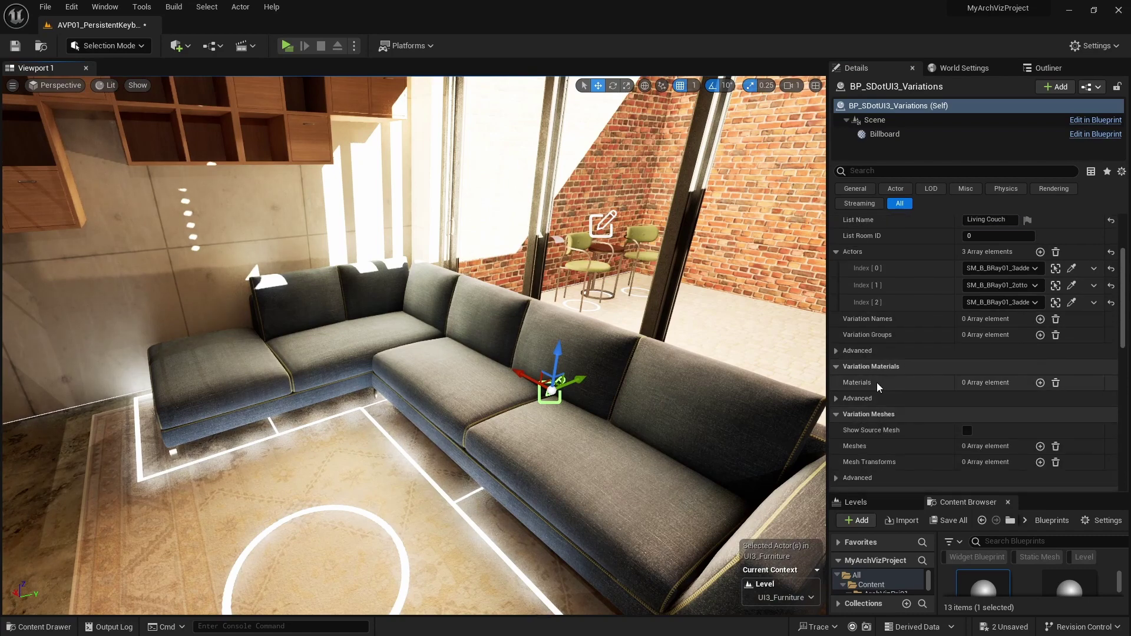
pyautogui.click(1040, 382)
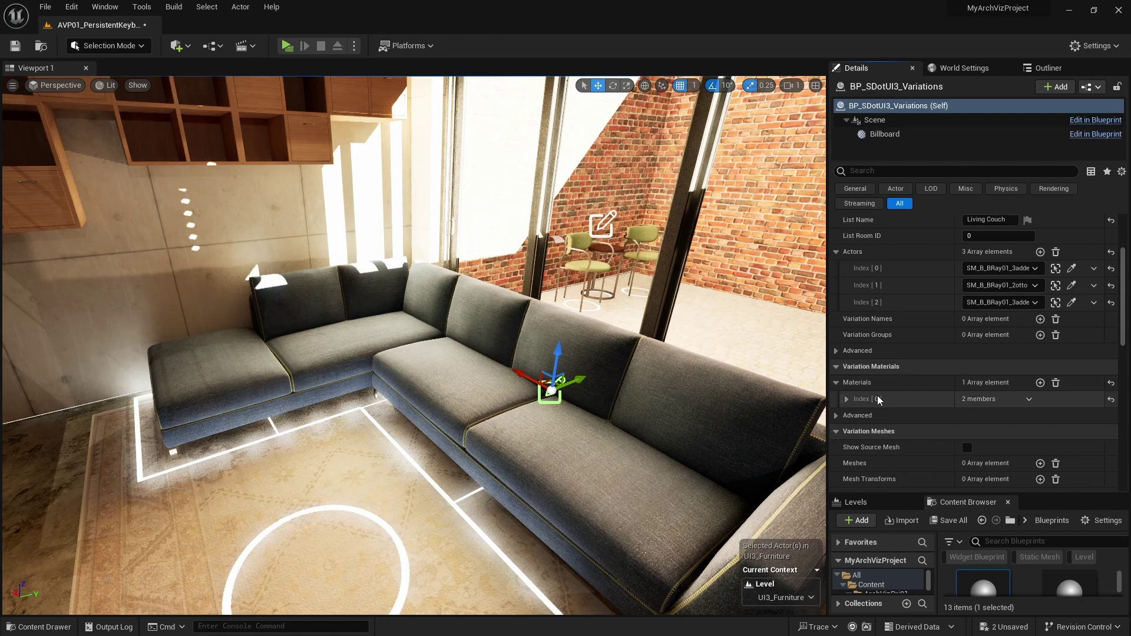
pyautogui.click(845, 399)
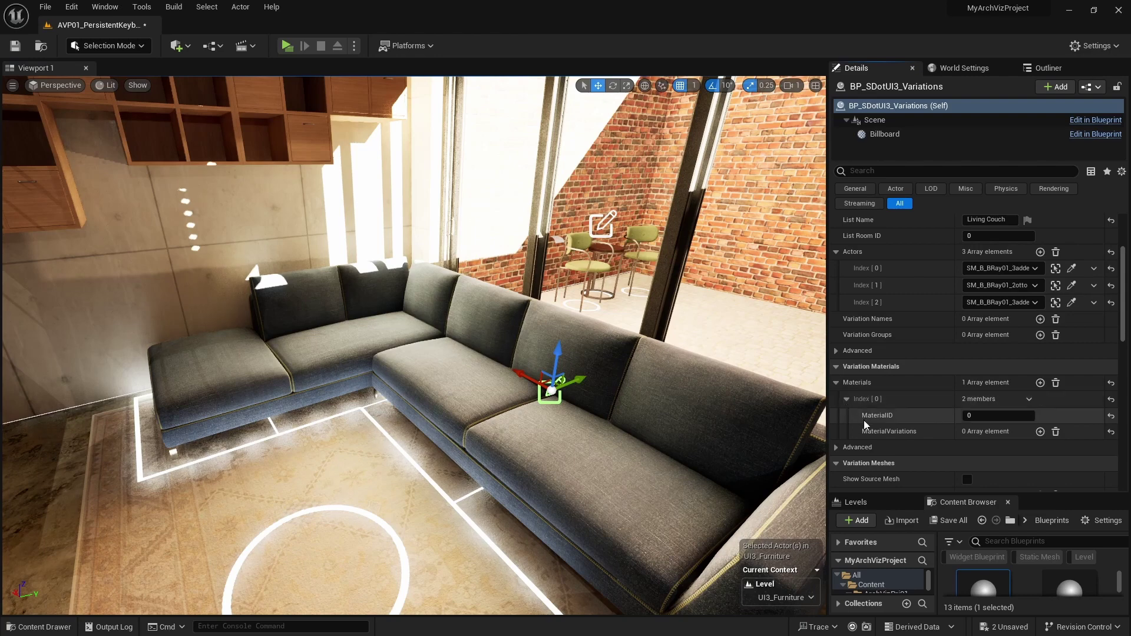
# Add five empty elements to the MaterialVariations array of Materials index 0
pyautogui.scroll(-3, 863, 419)
pyautogui.click(1040, 375)
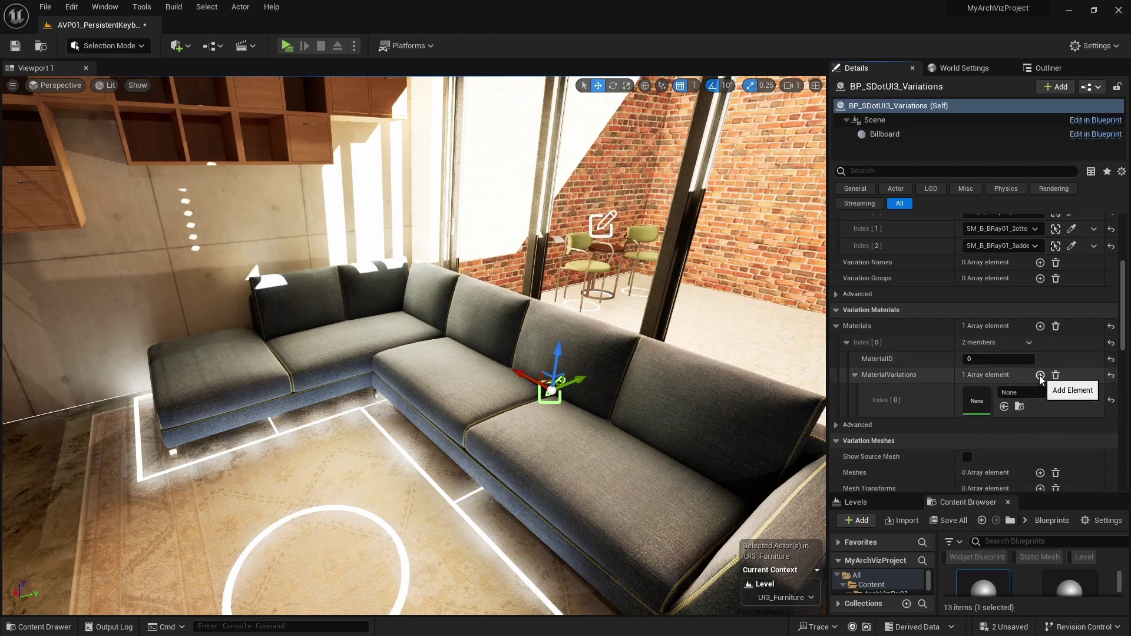
pyautogui.click(1040, 375)
pyautogui.click(1040, 375)
pyautogui.scroll(-2, 941, 390)
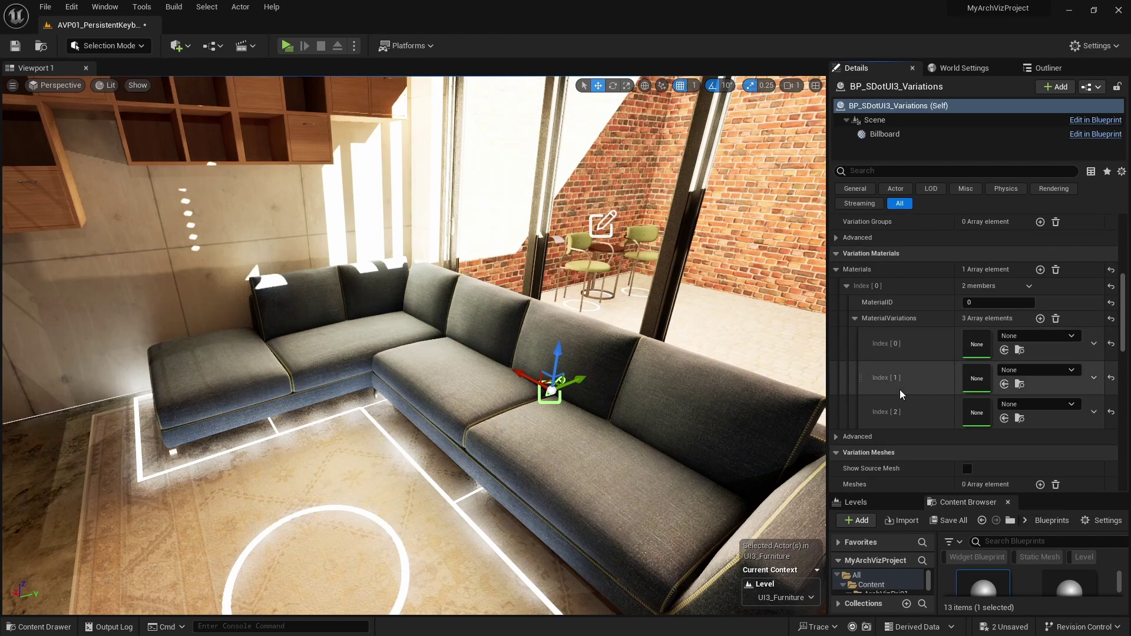
pyautogui.click(1040, 319)
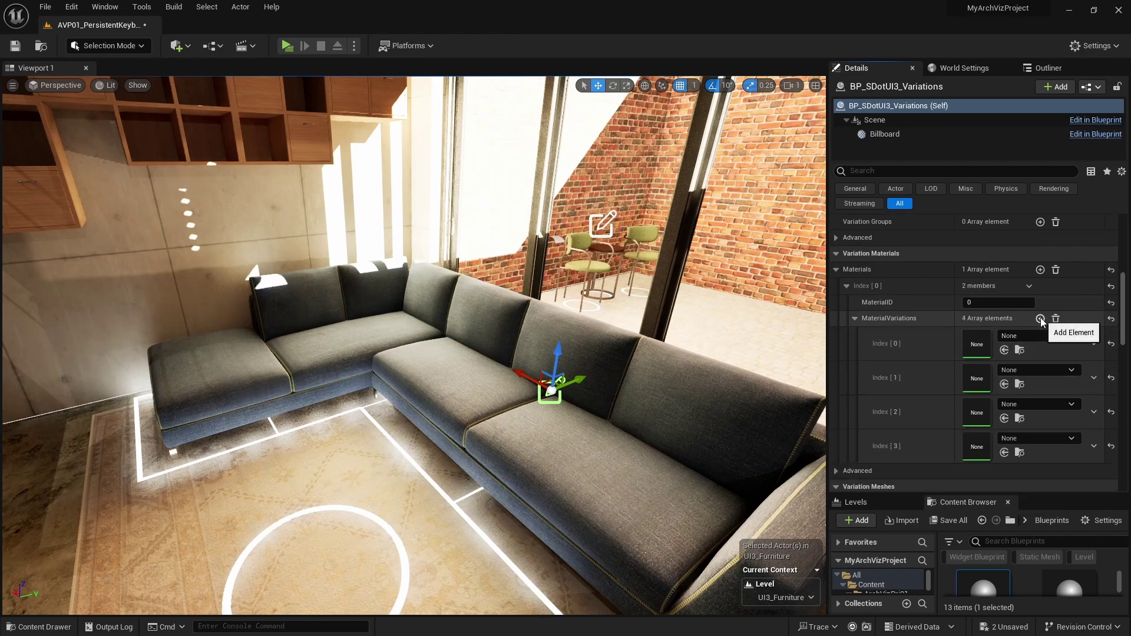
pyautogui.click(1041, 319)
pyautogui.scroll(-1, 930, 356)
pyautogui.scroll(-1, 931, 356)
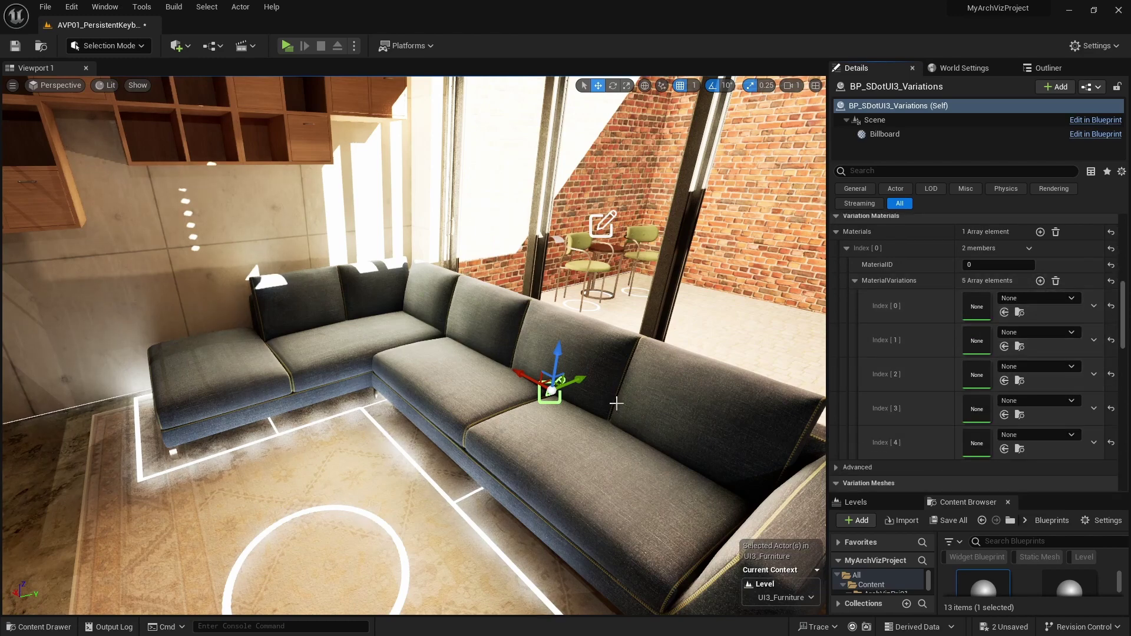
# Select the long sofa, the added cushion and the otto sofa together and locate their M_BBRay01_Fab03 material among the project assets
pyautogui.click(654, 389)
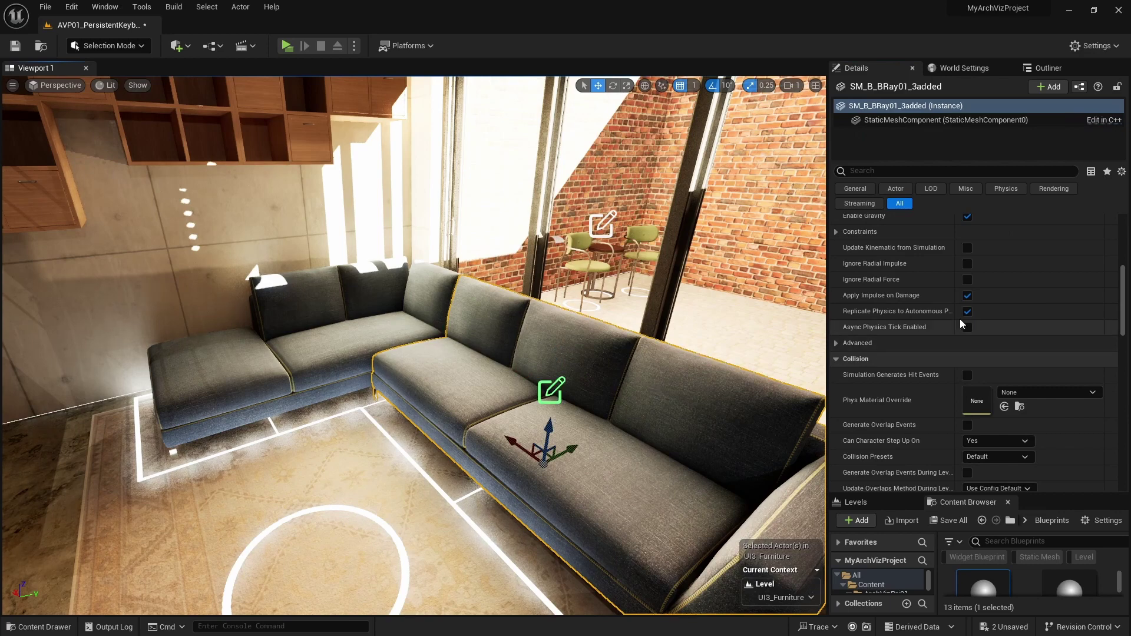
pyautogui.keyDown('ctrl'); pyautogui.click(417, 293); pyautogui.keyUp('ctrl')
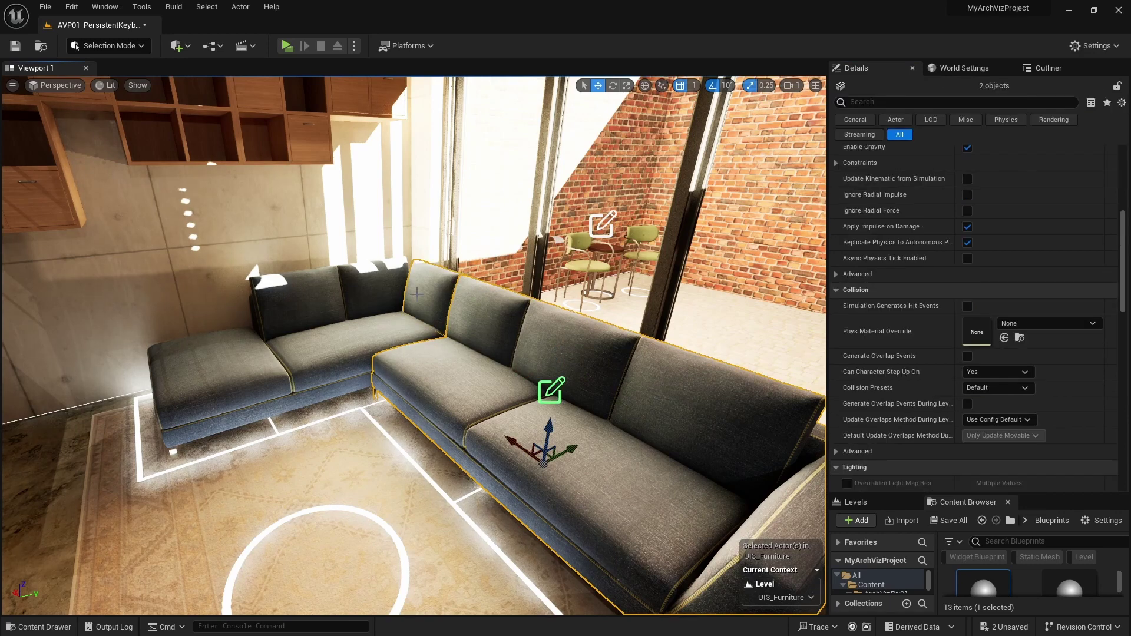
pyautogui.keyDown('ctrl'); pyautogui.click(360, 331); pyautogui.keyUp('ctrl')
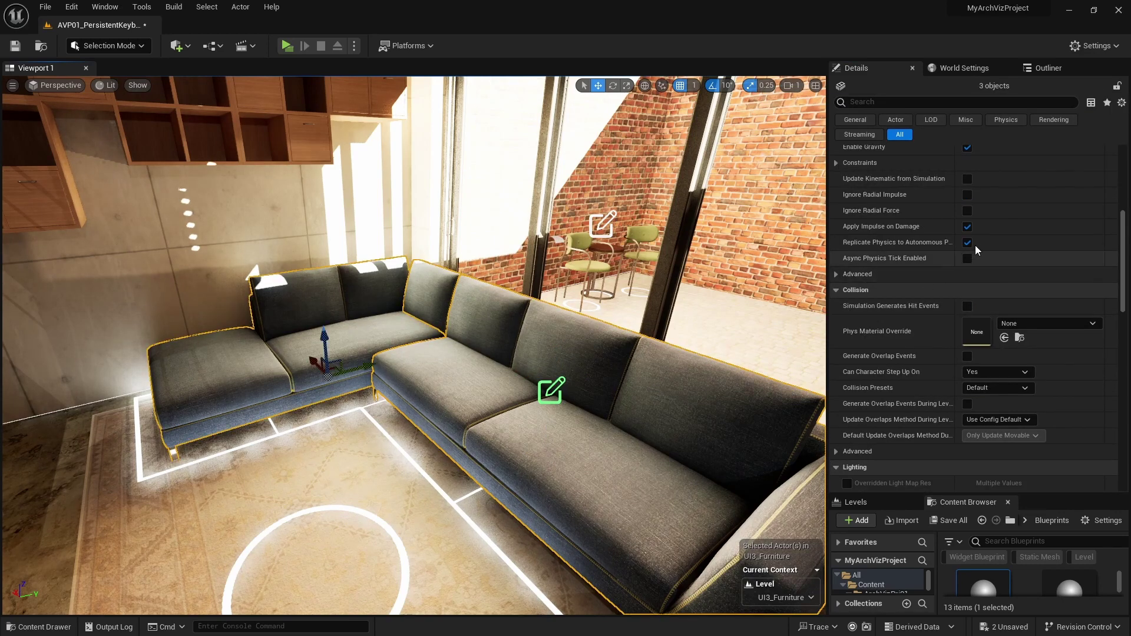
pyautogui.scroll(6, 976, 235)
pyautogui.scroll(1, 982, 230)
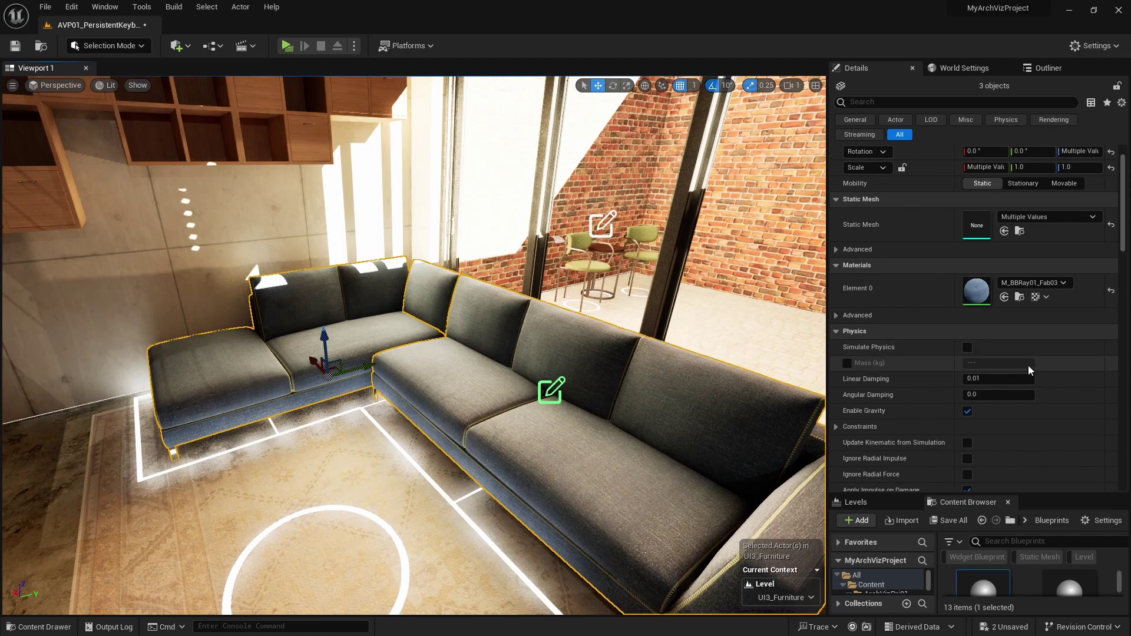
pyautogui.click(1020, 298)
pyautogui.scroll(-4, 1030, 401)
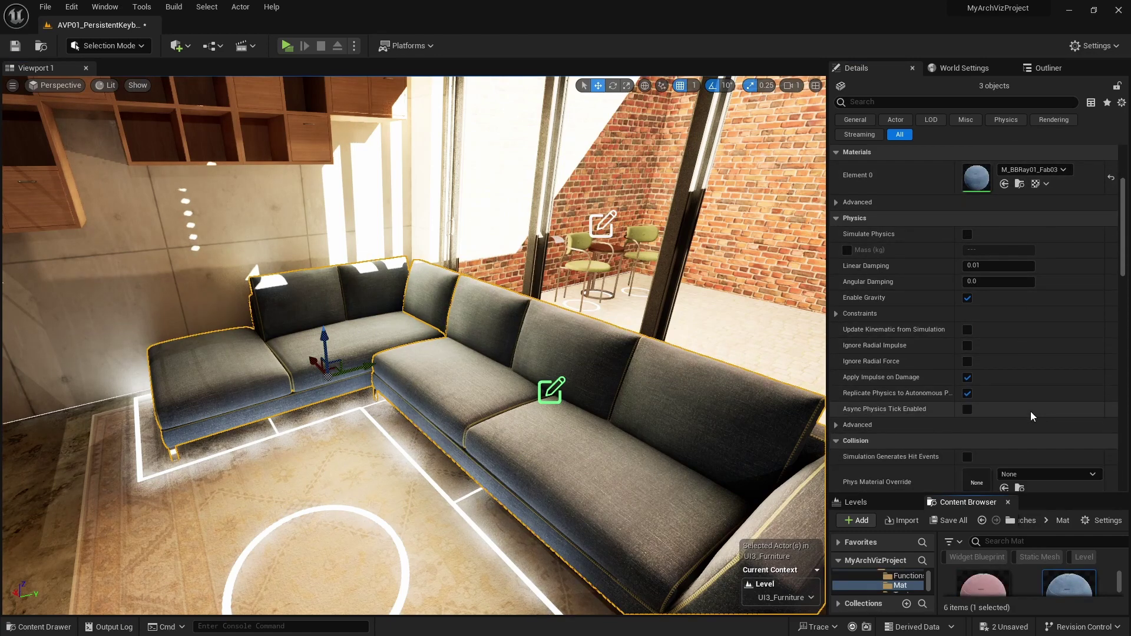
pyautogui.scroll(-1, 1034, 405)
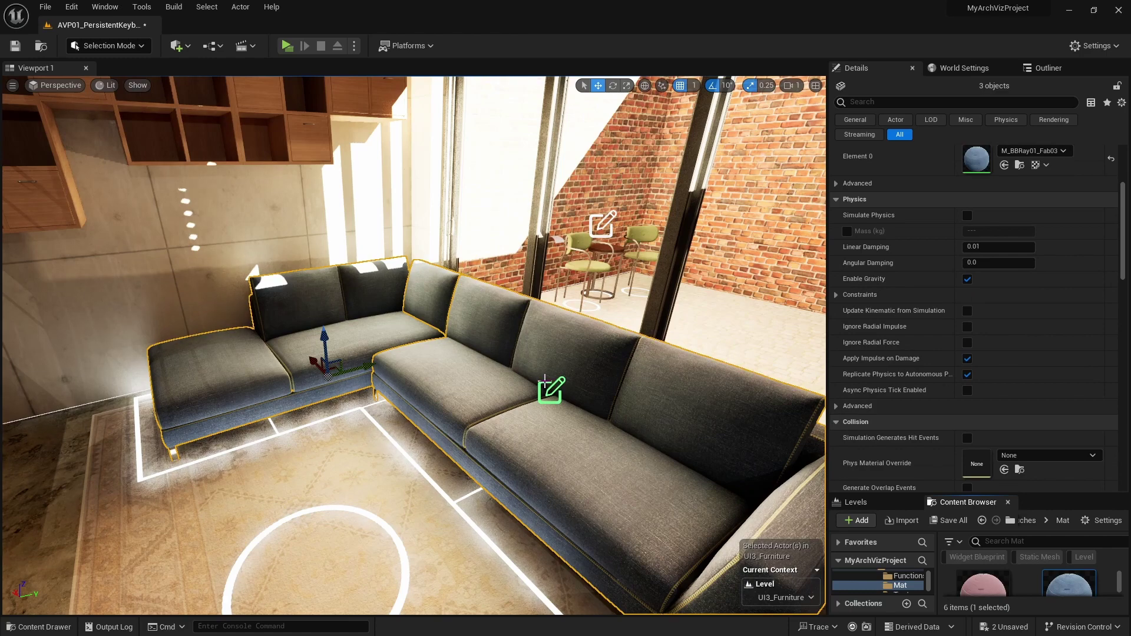
# Assign M_BBRay01_Fab02_iBeige and M_BBRay01_Fab02_iGreen to MaterialVariations indices 0 and 1 of the sofa's variations actor
pyautogui.click(551, 392)
pyautogui.scroll(-2, 1061, 401)
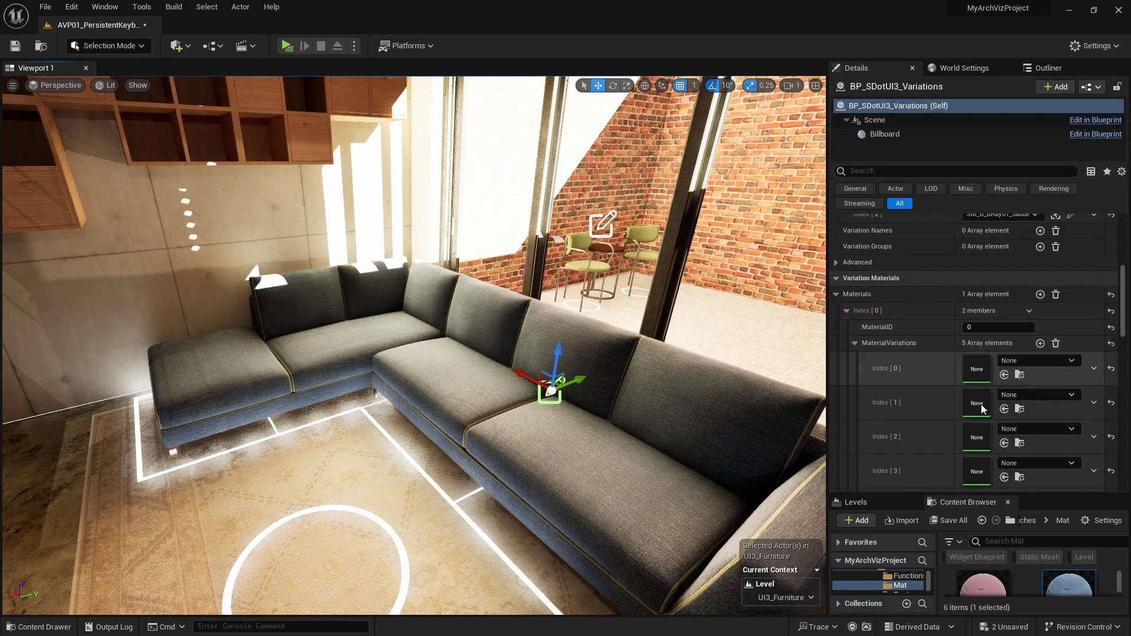
pyautogui.scroll(-1, 1060, 412)
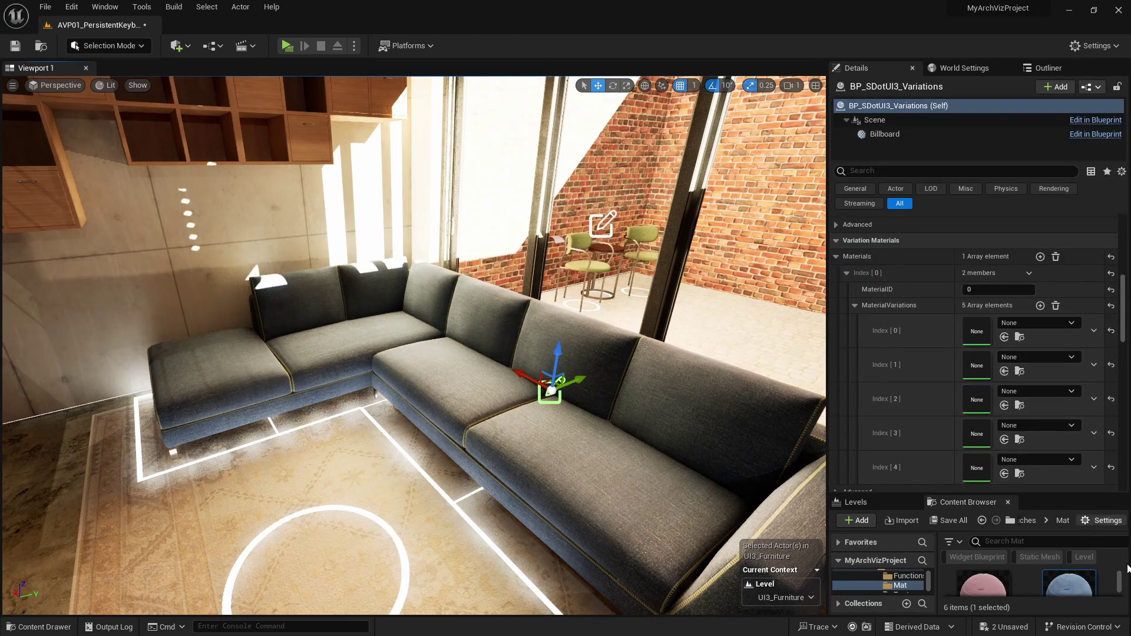
pyautogui.scroll(-2, 1081, 466)
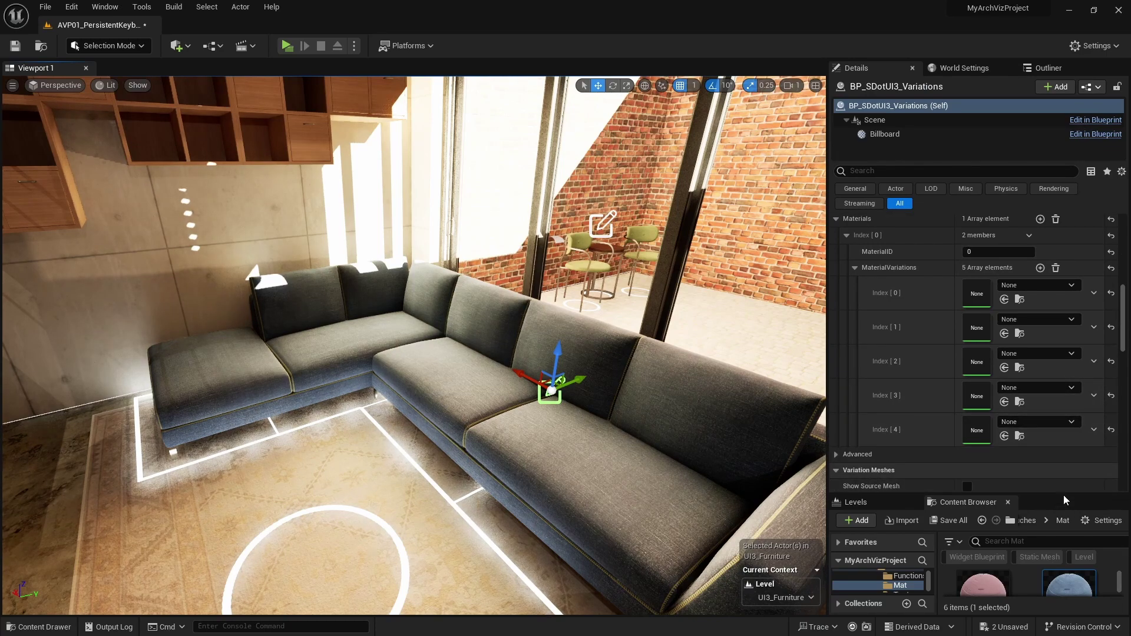
pyautogui.moveTo(1062, 494); pyautogui.dragTo(1060, 442)
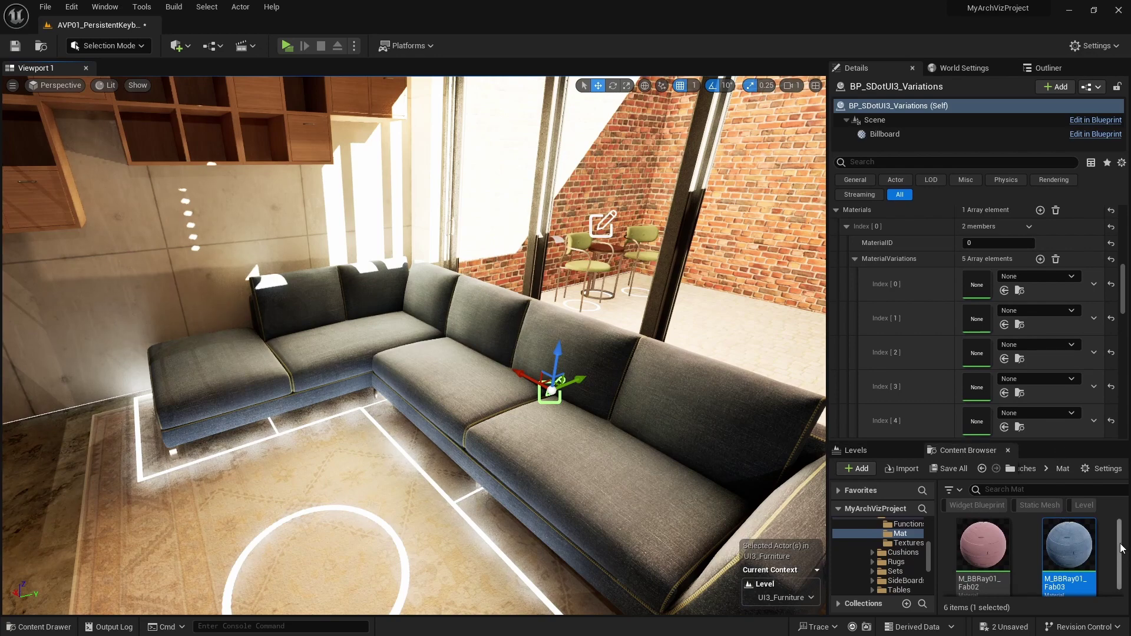
pyautogui.moveTo(1121, 548); pyautogui.dragTo(1121, 567)
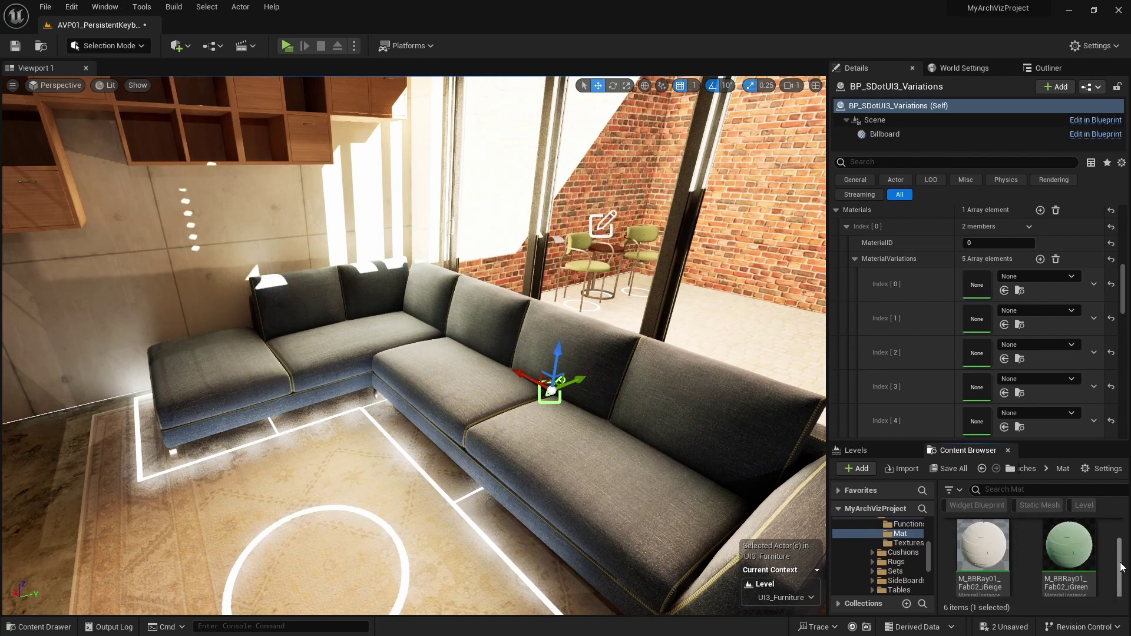
pyautogui.moveTo(992, 554); pyautogui.dragTo(976, 284)
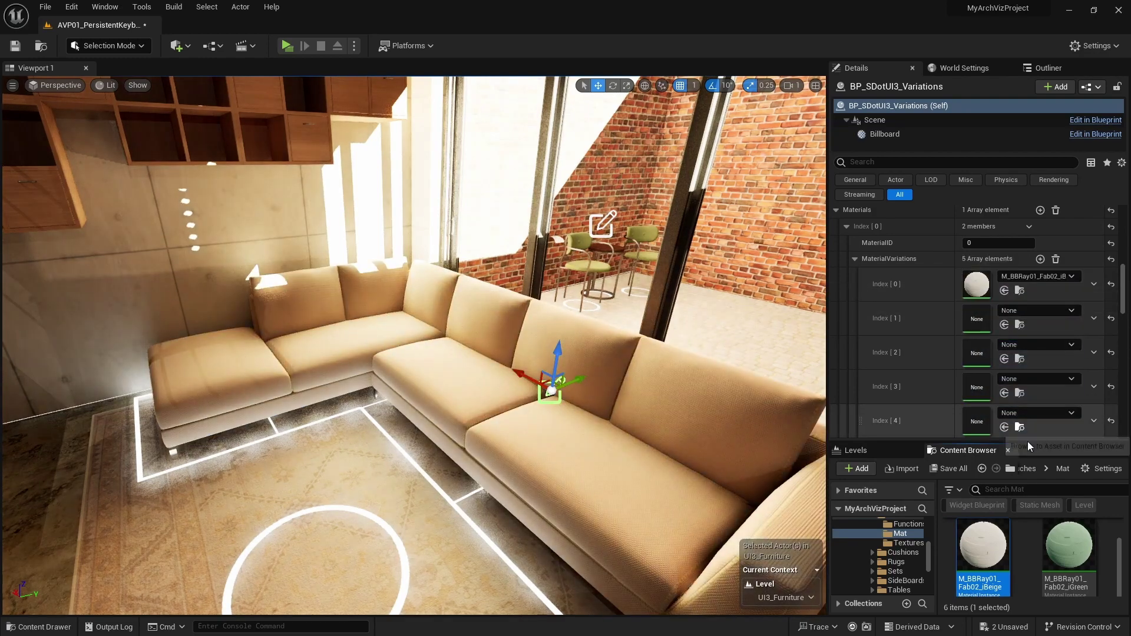
pyautogui.moveTo(1073, 555); pyautogui.dragTo(976, 318)
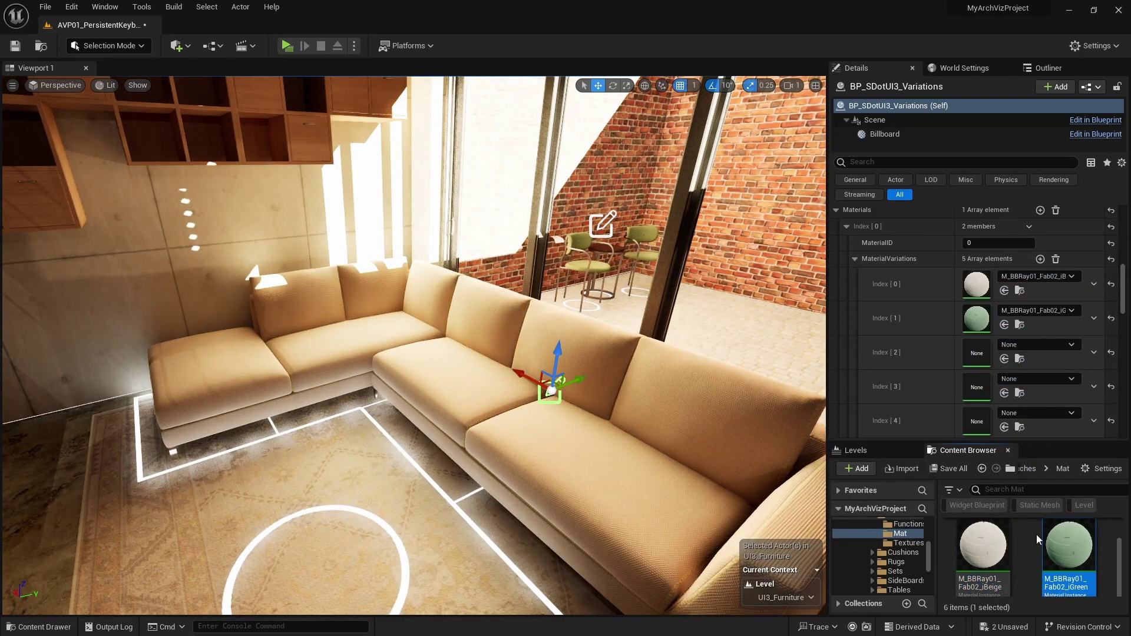
# Assign M_BBRay01_Fab02, M_BBRay01_Fab03 and the red M_BBRay01_Fab03 instance to MaterialVariations indices 2, 3 and 4
pyautogui.scroll(1, 1053, 536)
pyautogui.moveTo(982, 533); pyautogui.dragTo(977, 352)
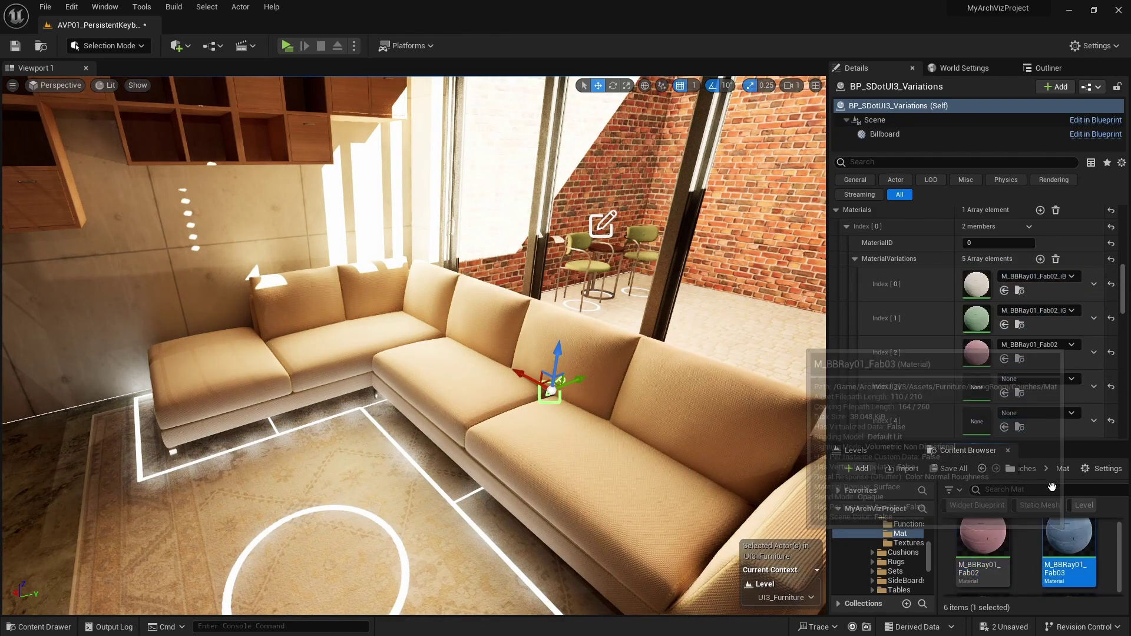
pyautogui.moveTo(1069, 533); pyautogui.dragTo(978, 383)
pyautogui.scroll(-2, 977, 383)
pyautogui.scroll(-1, 1069, 548)
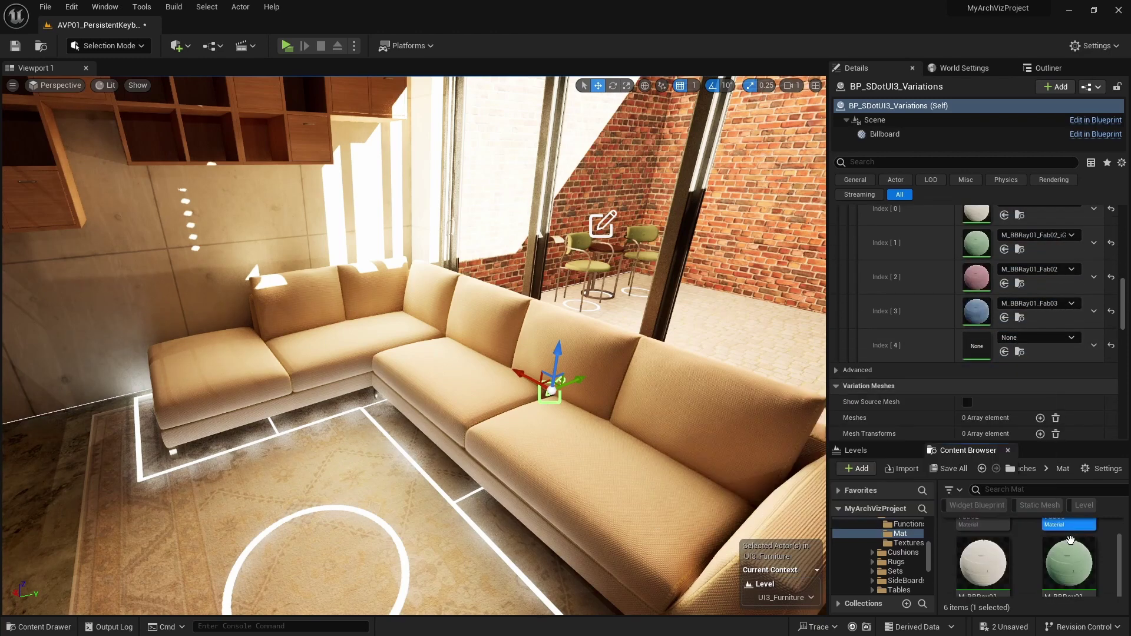
pyautogui.moveTo(1072, 542); pyautogui.dragTo(979, 348)
# Reorder the sofa's material variations to beige, M_BBRay01_Fab02, M_BBRay01_Fab03, green and red
pyautogui.scroll(1, 1047, 352)
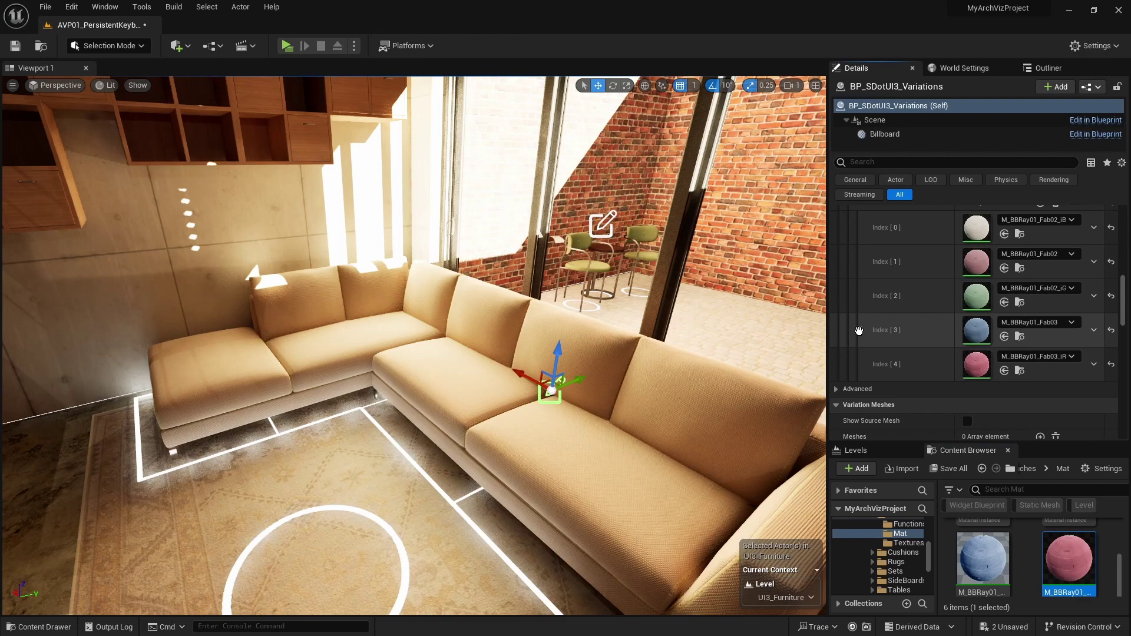
pyautogui.moveTo(859, 330); pyautogui.dragTo(861, 296)
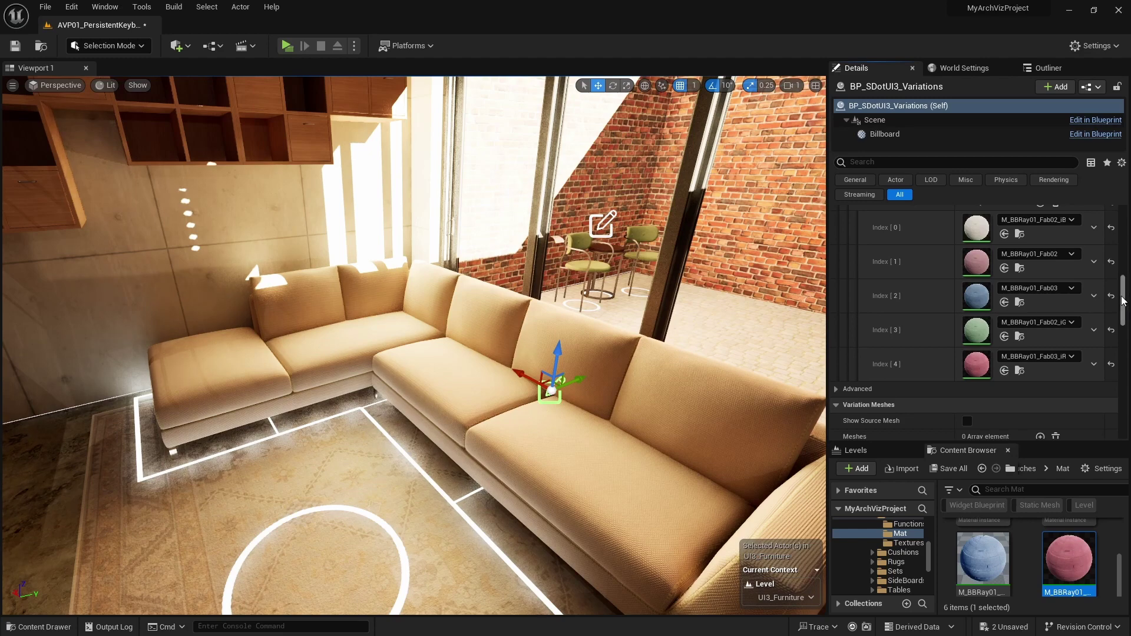
# Preview the sofa fabrics by setting Default Variation ID to 1, 2 and 3, and leave it at 4
pyautogui.scroll(5, 1028, 282)
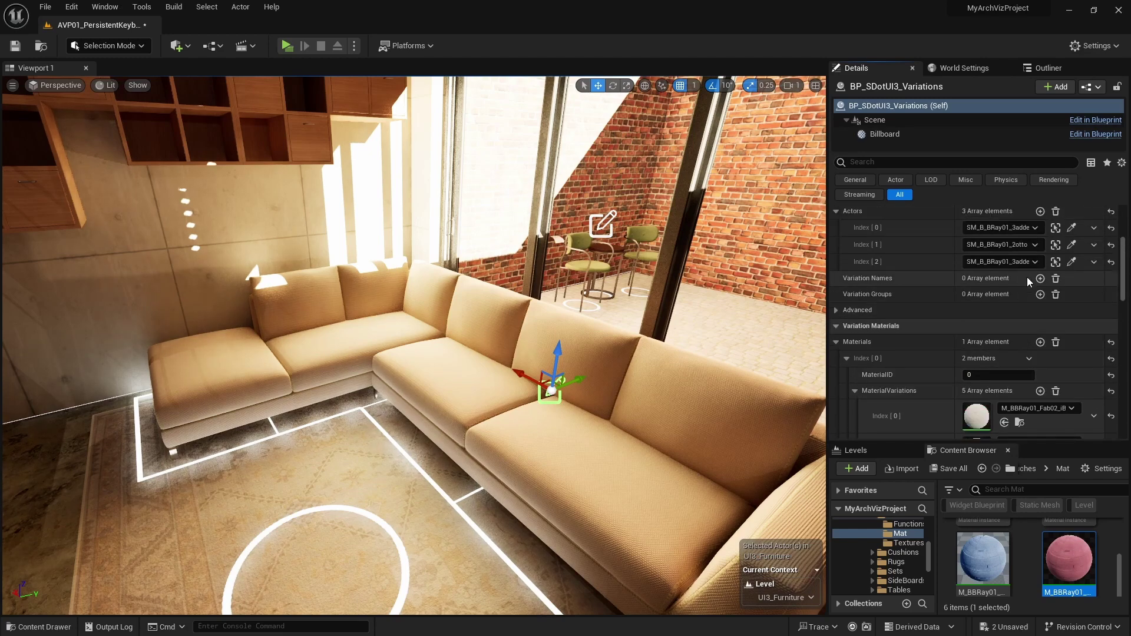
pyautogui.scroll(2, 1028, 281)
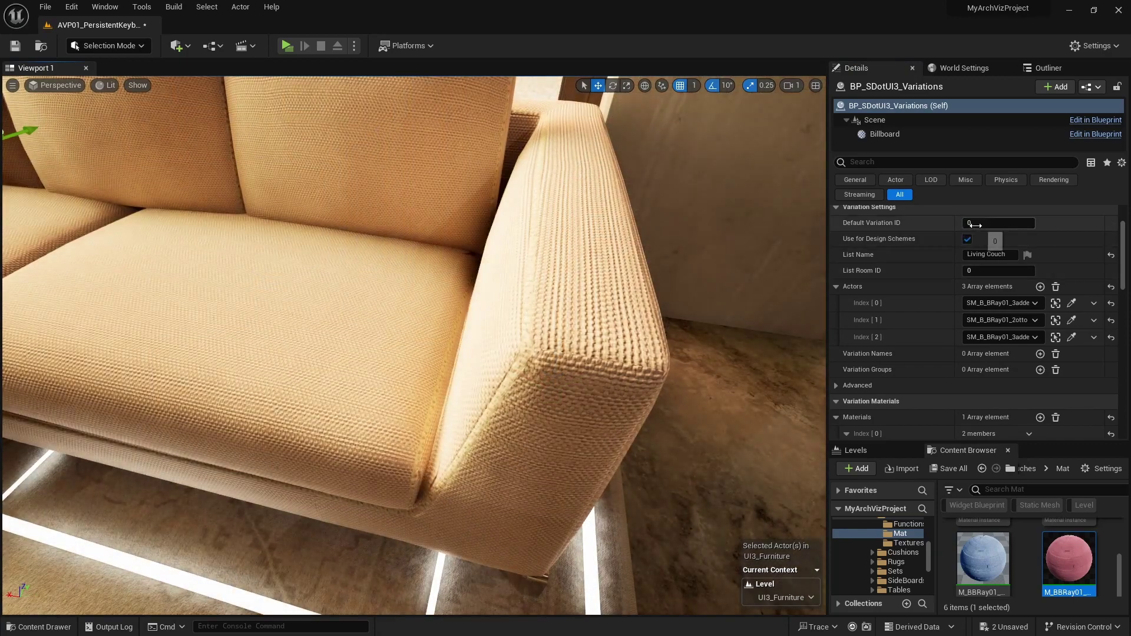
pyautogui.write('1')
pyautogui.press('Return')
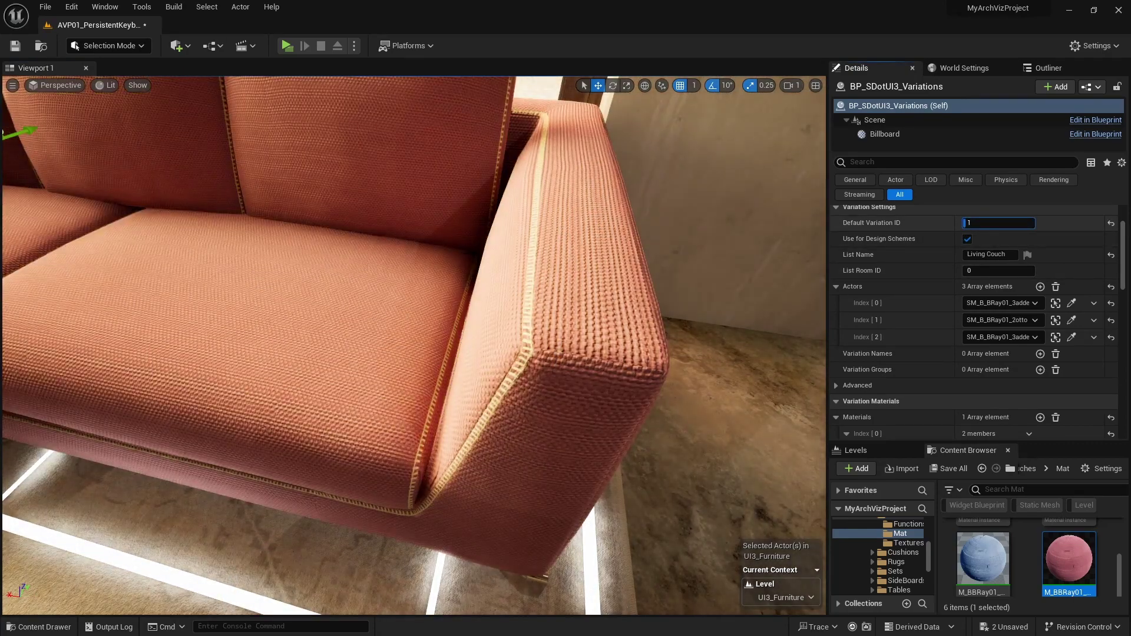
pyautogui.write('2')
pyautogui.press('Return')
pyautogui.write('3')
pyautogui.press('Return')
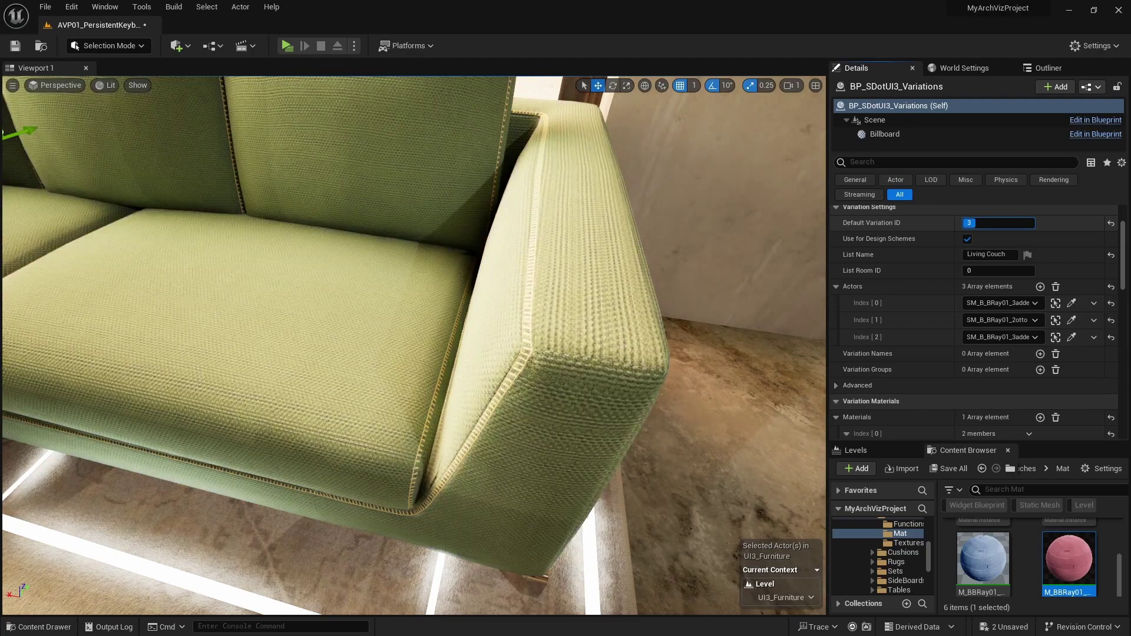
pyautogui.write('4')
pyautogui.press('Return')
# Place the SM_cm_Chair001 armchair on the floor beside the rug near the sofa's ottoman end, and adjust its rotation and position
pyautogui.moveTo(748, 313); pyautogui.dragTo(695, 319, button='right')
pyautogui.moveTo(605, 313); pyautogui.dragTo(605, 335)
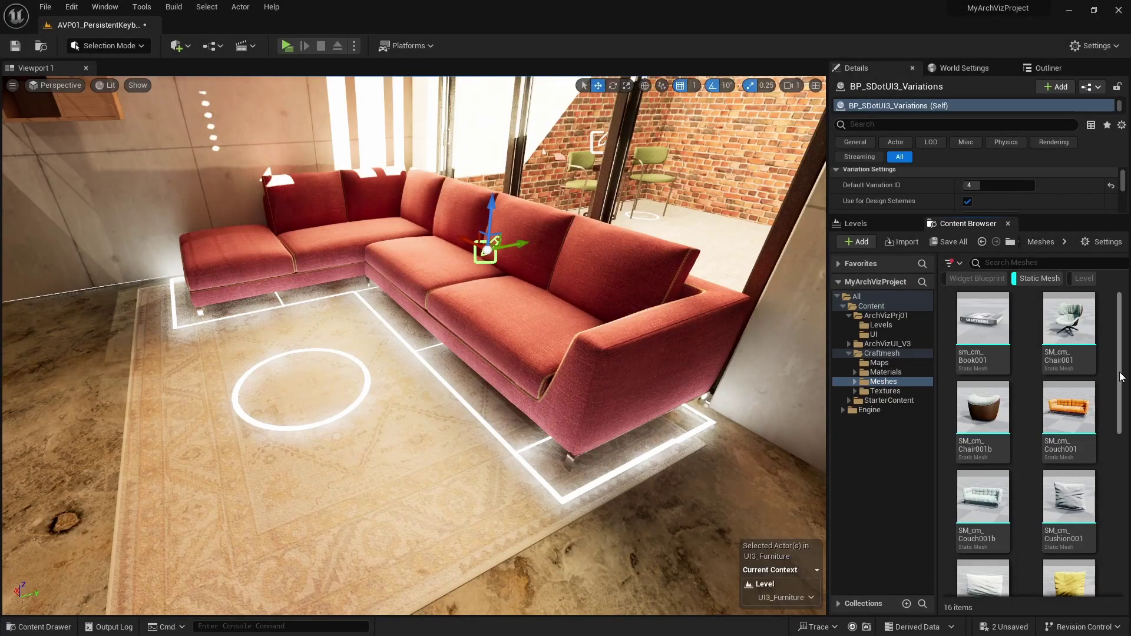
pyautogui.moveTo(1119, 377)
pyautogui.mouseDown()
pyautogui.moveTo(1125, 396)
pyautogui.moveTo(1127, 363)
pyautogui.mouseUp()
pyautogui.moveTo(1069, 321); pyautogui.dragTo(108, 373)
pyautogui.moveTo(108, 374); pyautogui.dragTo(71, 353, button='right')
pyautogui.press('space')
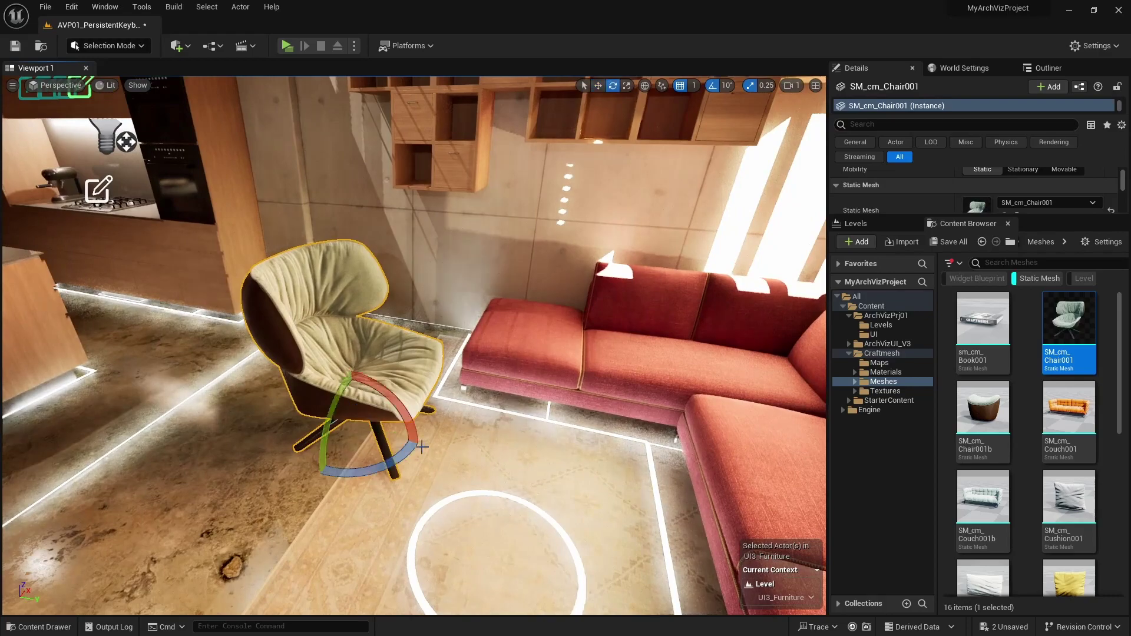
pyautogui.moveTo(396, 460); pyautogui.dragTo(336, 462)
pyautogui.press('space')
pyautogui.press('space')
pyautogui.moveTo(380, 431); pyautogui.dragTo(340, 421)
pyautogui.moveTo(340, 420); pyautogui.dragTo(348, 453, button='right')
# Place the SM_cm_Chair001b footstool on the rug's edge in front of the armchair and rotate it
pyautogui.moveTo(989, 395); pyautogui.dragTo(415, 406)
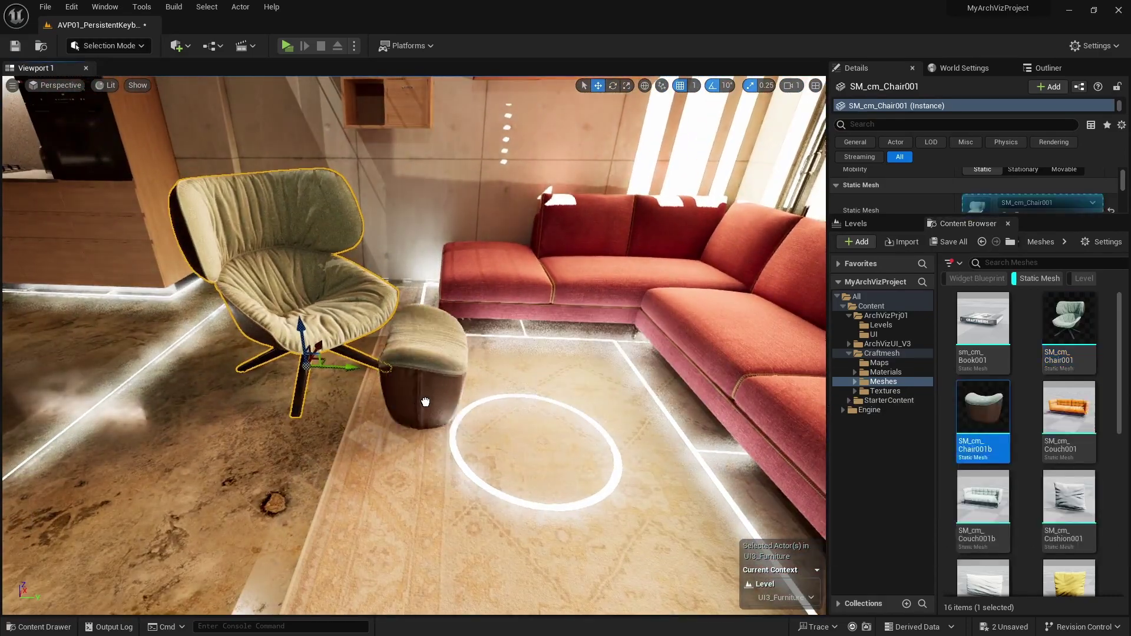
pyautogui.moveTo(599, 433); pyautogui.dragTo(598, 430, button='right')
pyautogui.press('e')
pyautogui.moveTo(438, 350); pyautogui.dragTo(475, 285)
# Select the armchair together with its footstool and rotate both as a pair
pyautogui.keyDown('ctrl'); pyautogui.click(354, 219); pyautogui.keyUp('ctrl')
pyautogui.press('w')
pyautogui.press('e')
pyautogui.moveTo(375, 279); pyautogui.dragTo(231, 437)
pyautogui.press('w')
# Compare the material elements of the armchair and the footstool, first with both selected and then one at a time
pyautogui.moveTo(565, 253); pyautogui.dragTo(341, 259, button='right')
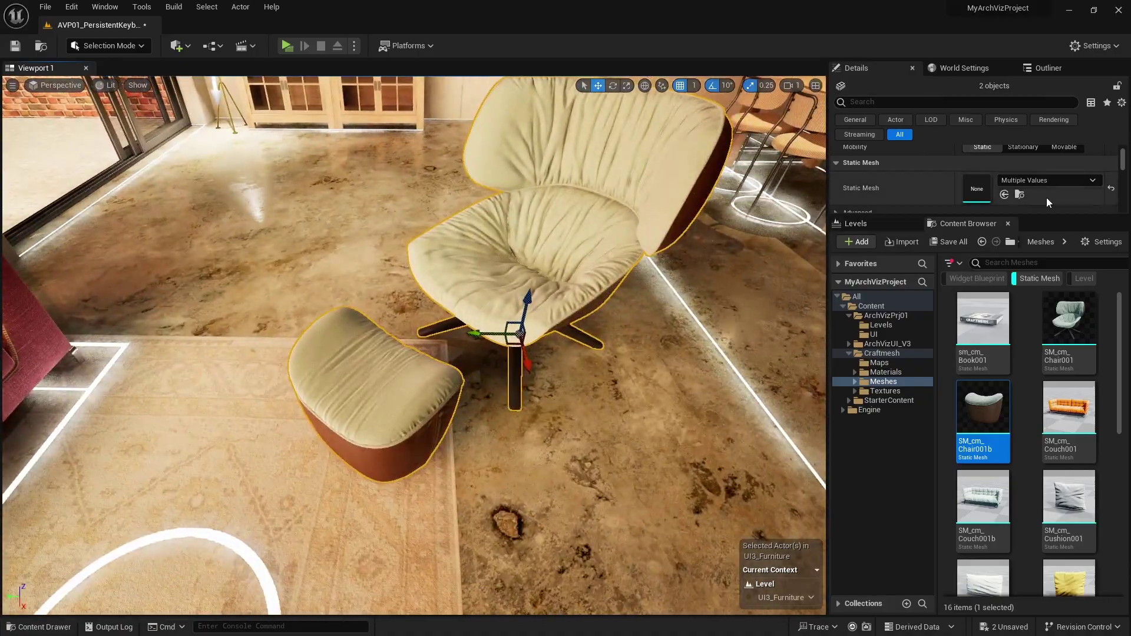
pyautogui.moveTo(1046, 215); pyautogui.dragTo(1036, 396)
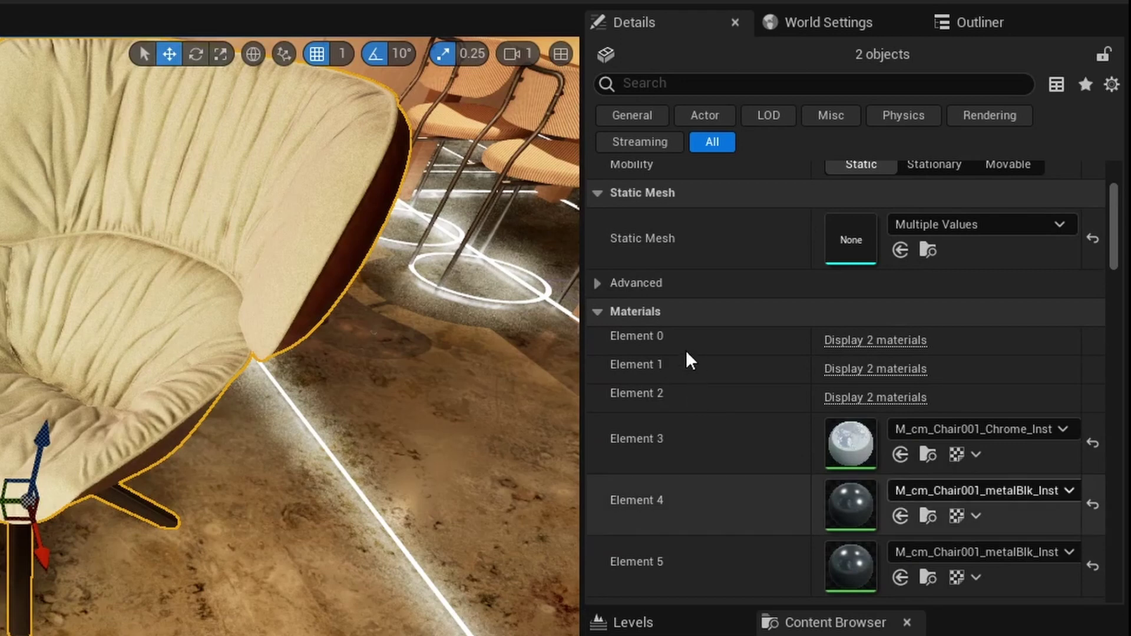
pyautogui.scroll(-3, 648, 327)
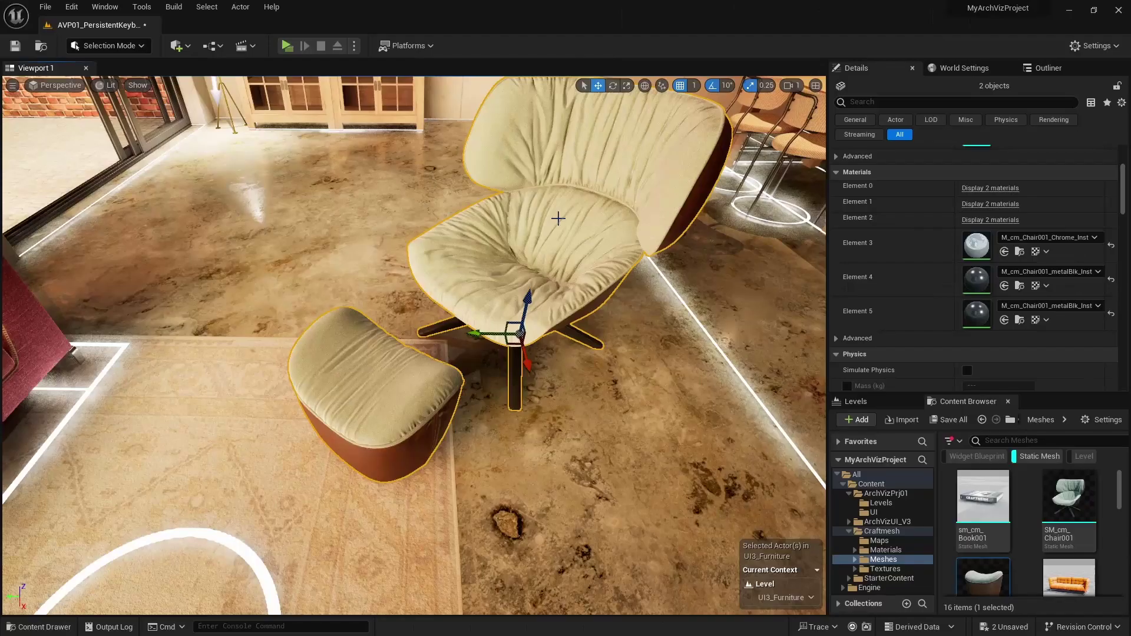
pyautogui.click(652, 202)
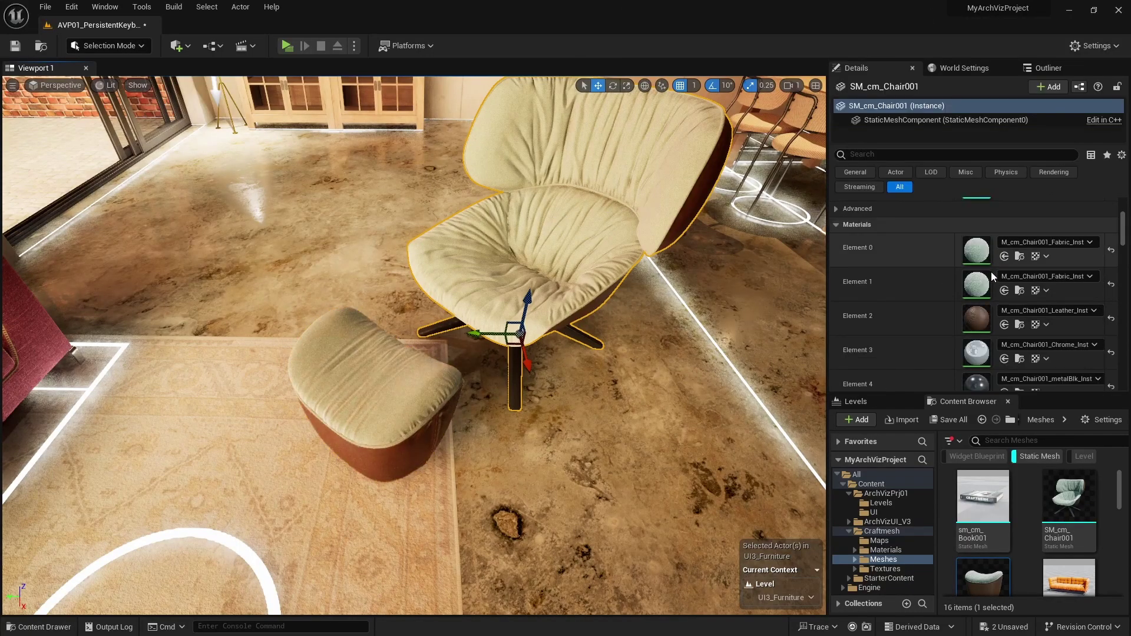
pyautogui.click(373, 369)
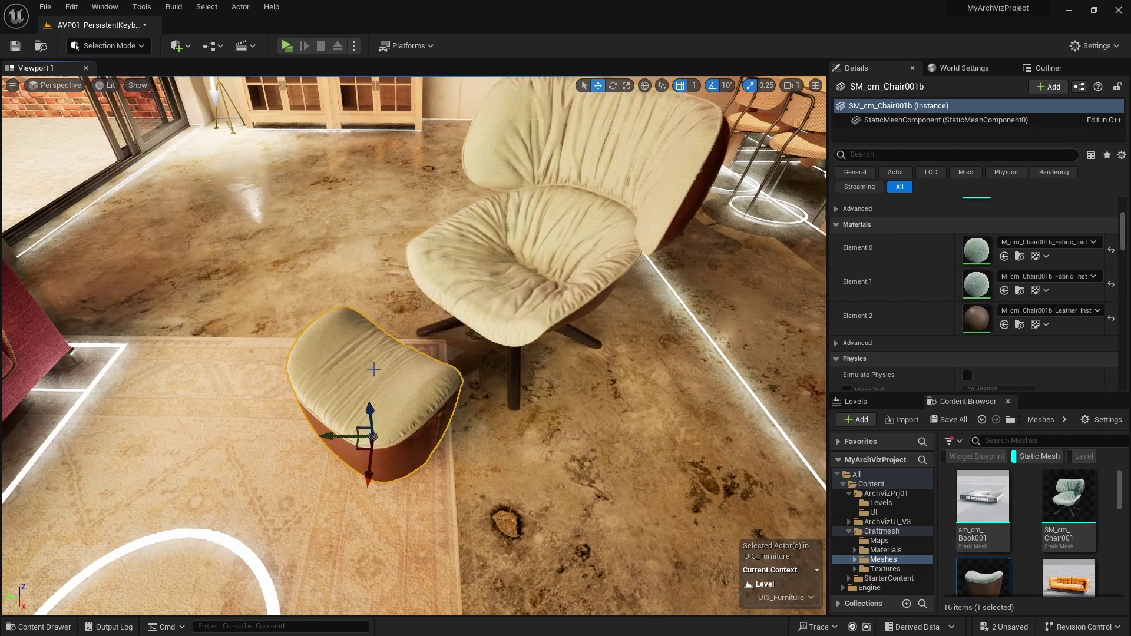
pyautogui.click(554, 232)
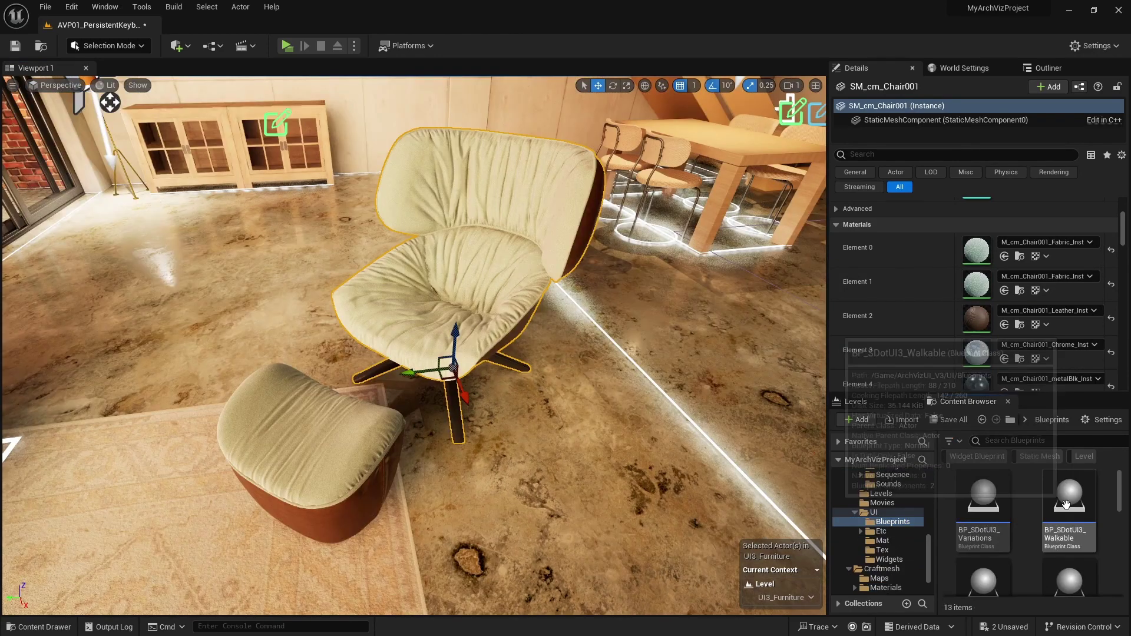
# Add a BP_SDotUI3_Variations actor to the armchair and position it just above the seat in front of the backrest
pyautogui.moveTo(1047, 507)
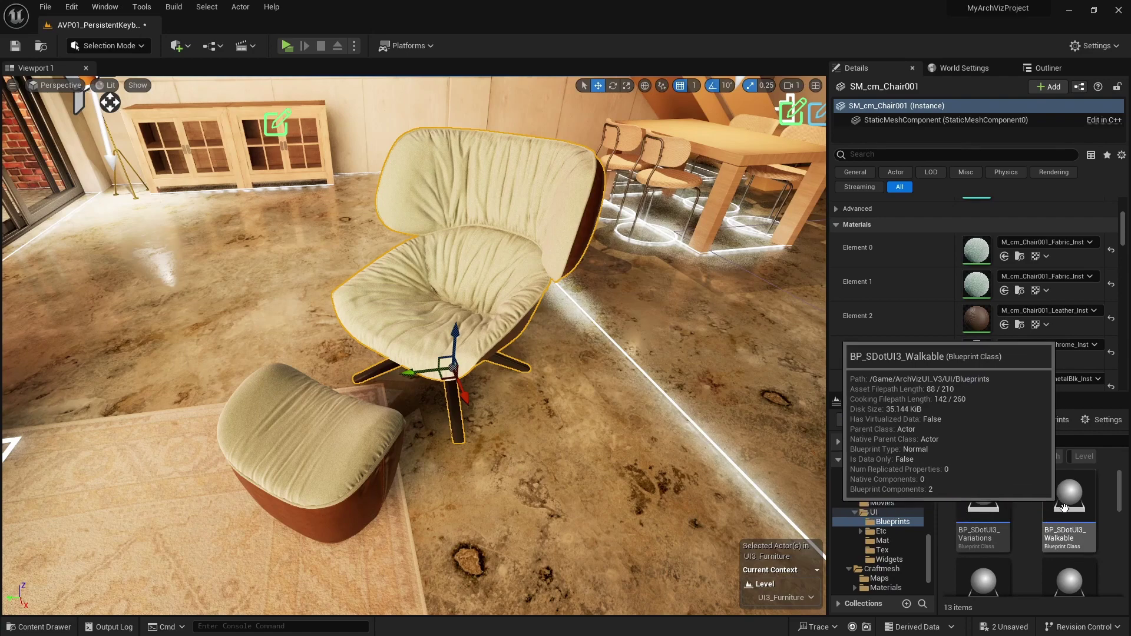
pyautogui.moveTo(983, 507); pyautogui.dragTo(469, 272)
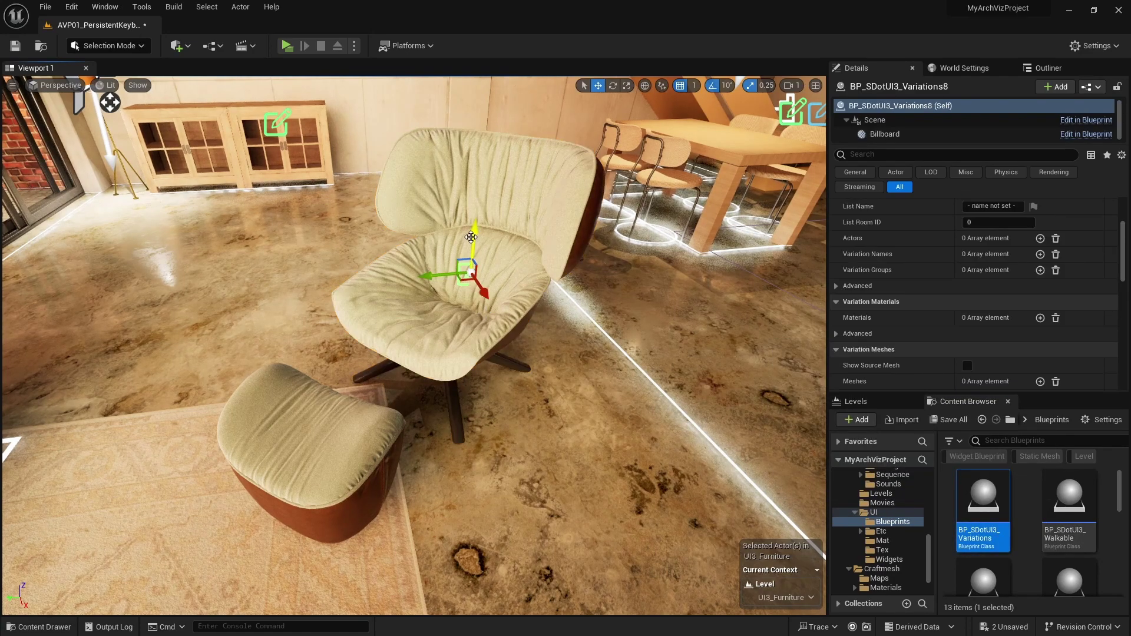
pyautogui.moveTo(472, 209); pyautogui.dragTo(413, 232)
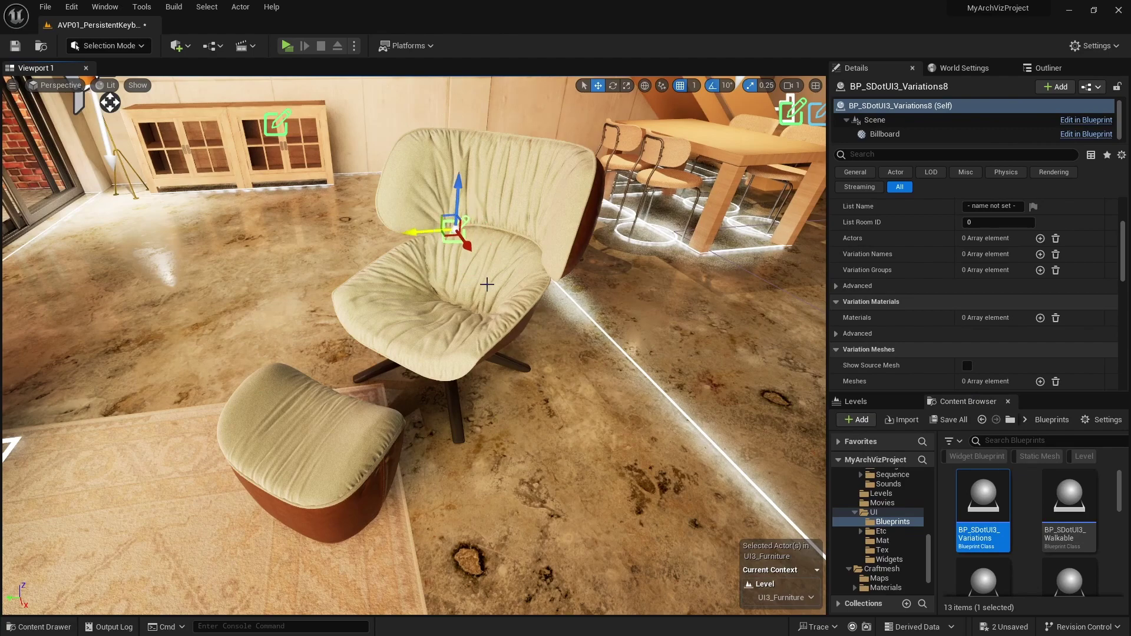
pyautogui.moveTo(412, 232); pyautogui.dragTo(383, 236, button='right')
pyautogui.moveTo(383, 235); pyautogui.dragTo(365, 306)
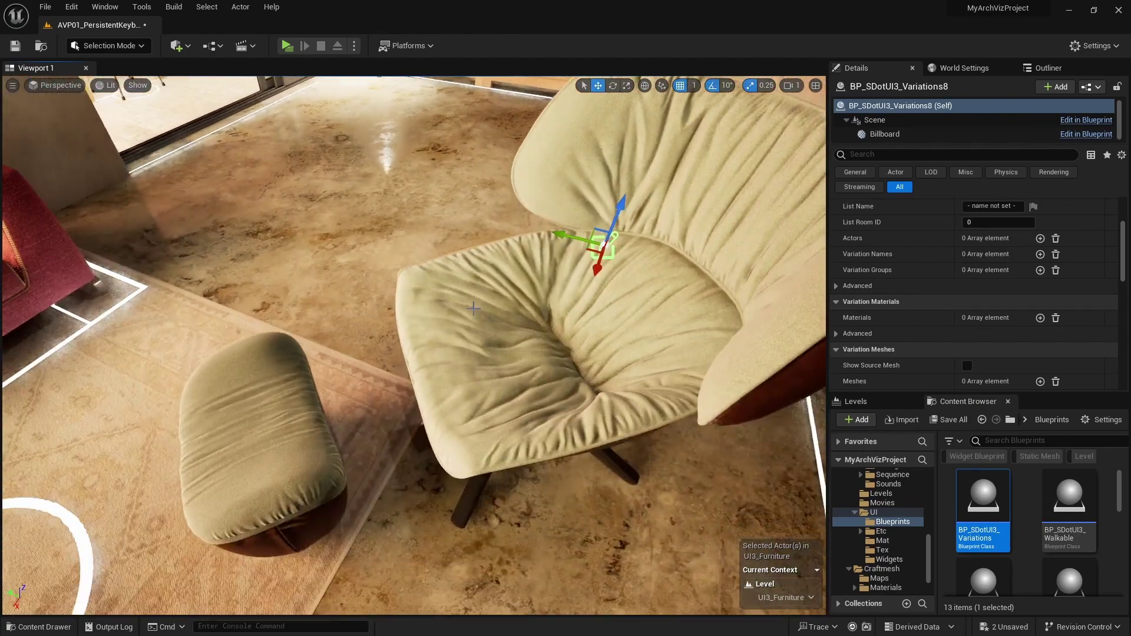
# Duplicate the armchair's variations actor and place the copy above the footstool
pyautogui.keyDown('alt'); pyautogui.moveTo(602, 246); pyautogui.dragTo(275, 391); pyautogui.keyUp('alt')
pyautogui.moveTo(275, 391); pyautogui.dragTo(324, 365, button='right')
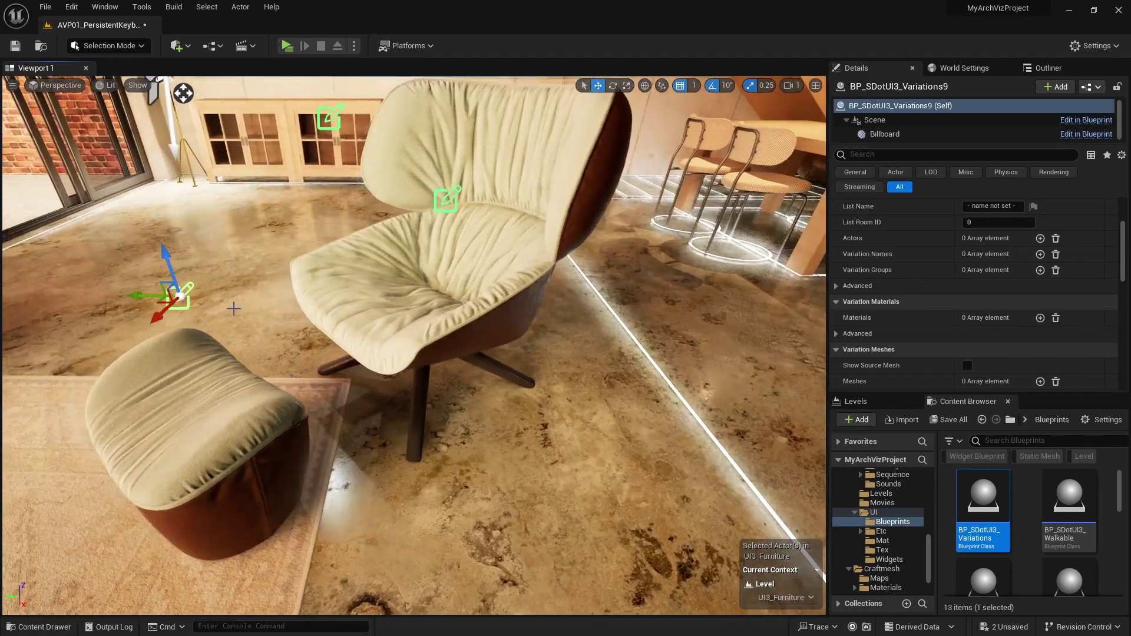
# Lower the footstool's variations actor to just above the cushion, and set the List Name of the armchair's variations actor to Chair
pyautogui.moveTo(162, 254); pyautogui.dragTo(169, 296)
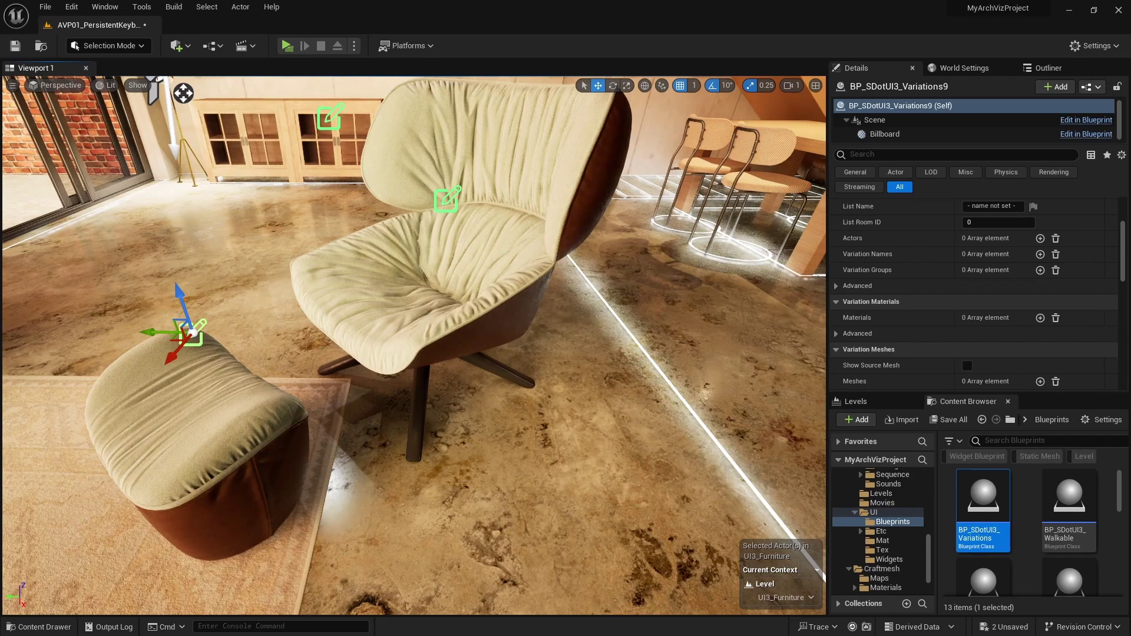
pyautogui.moveTo(298, 372); pyautogui.dragTo(347, 256)
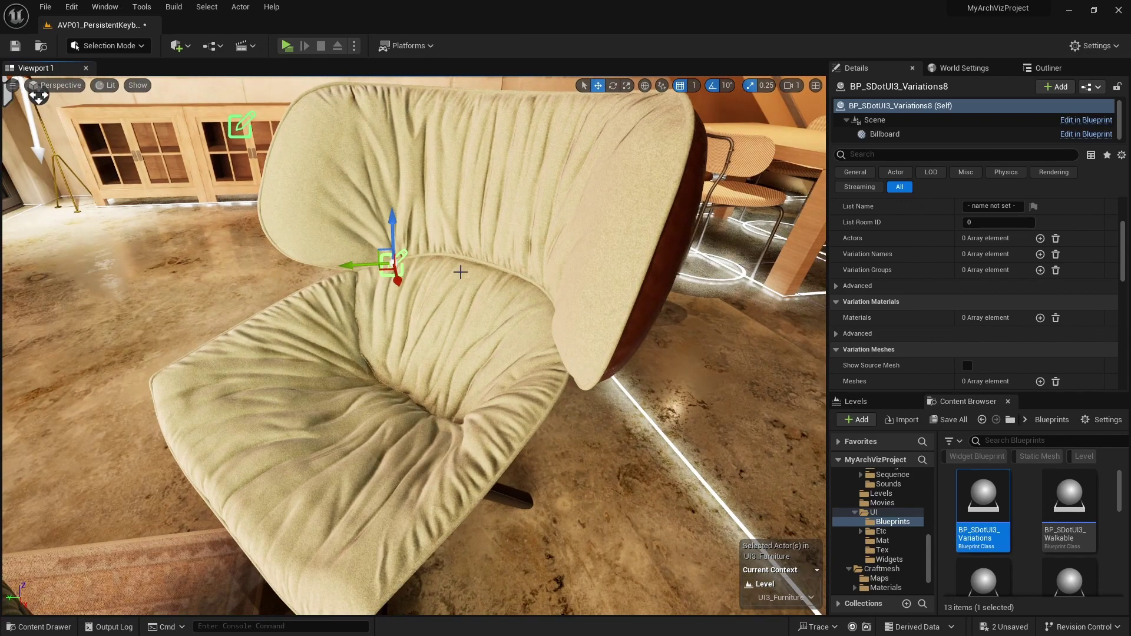
pyautogui.doubleClick(994, 206)
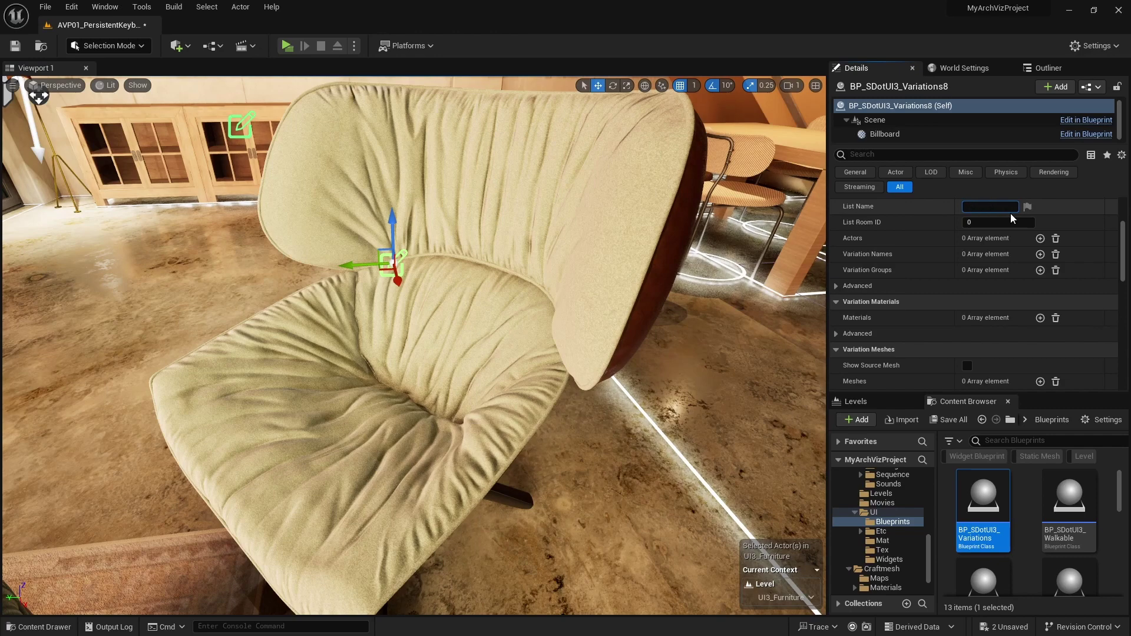
pyautogui.write('Chair')
# Set the List Name of the footstool's variations actor to Foot Rest
pyautogui.moveTo(495, 296); pyautogui.dragTo(377, 366)
pyautogui.click(441, 316)
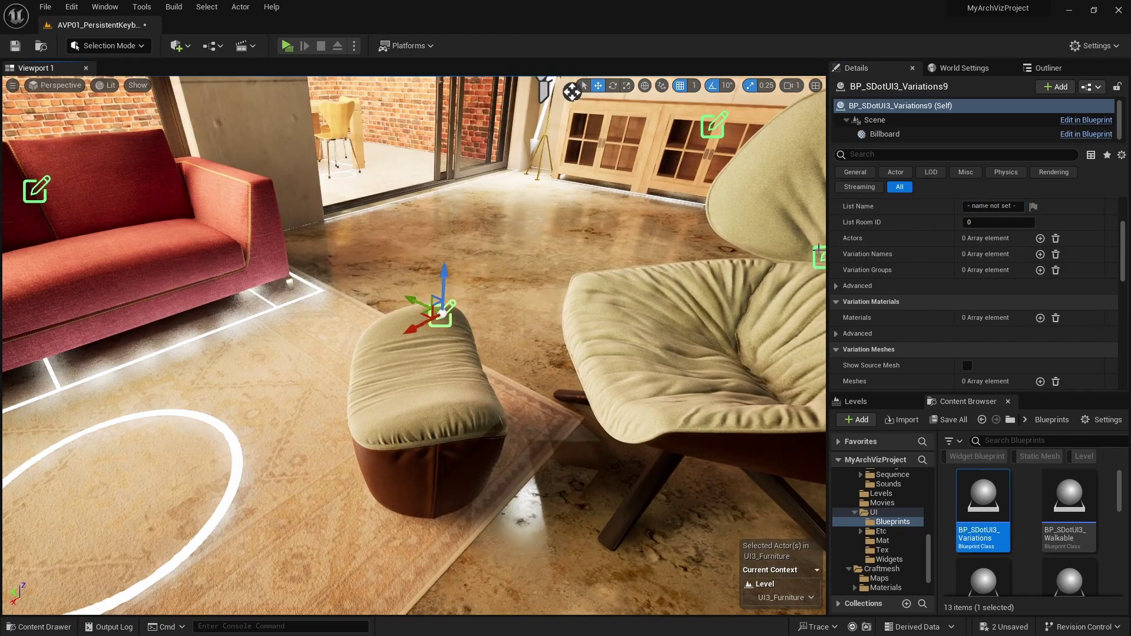
pyautogui.doubleClick(1010, 206)
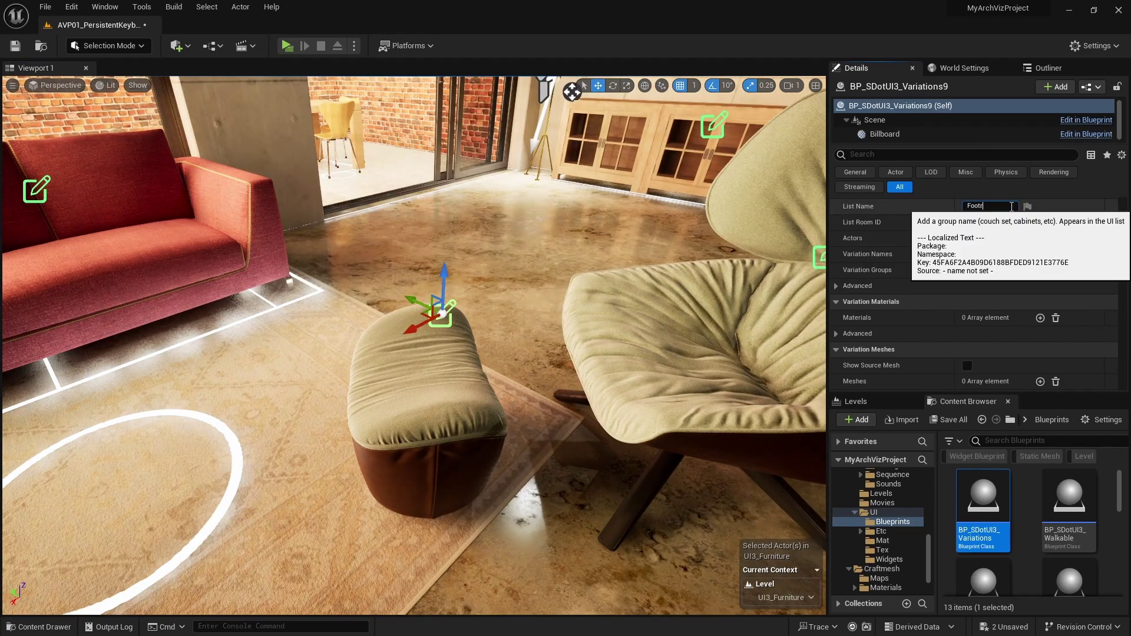
pyautogui.press('BackSpace')
pyautogui.write('Rest')
pyautogui.press('Return')
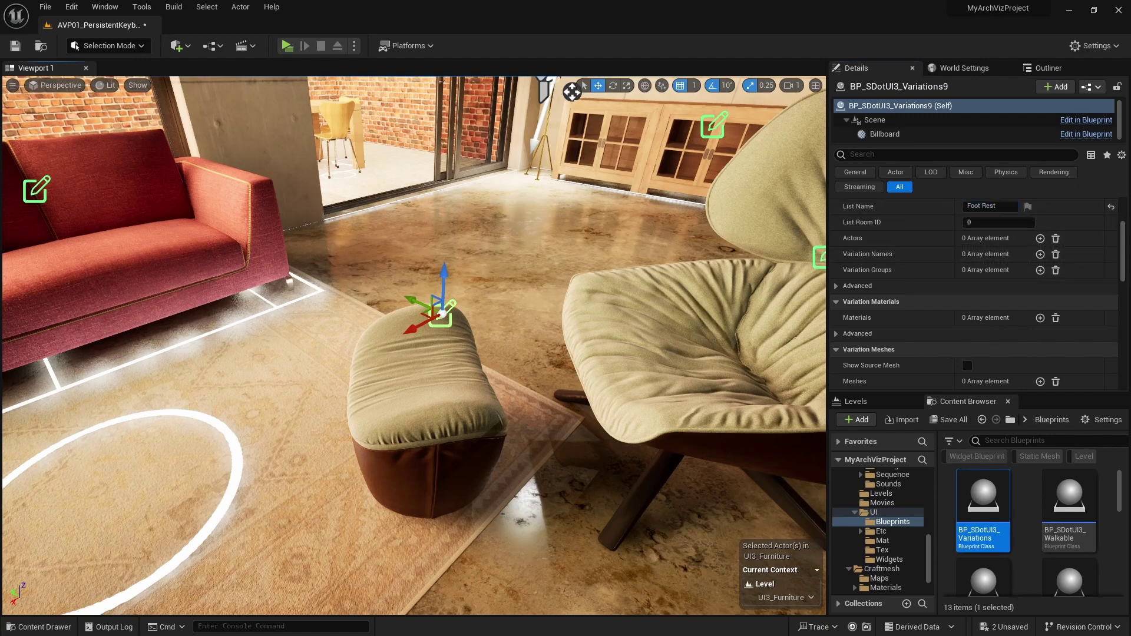
# Select the armchair mesh and locate its M_cm_Chair001_Fabric_Inst material in the project assets
pyautogui.click(683, 326)
pyautogui.click(1019, 291)
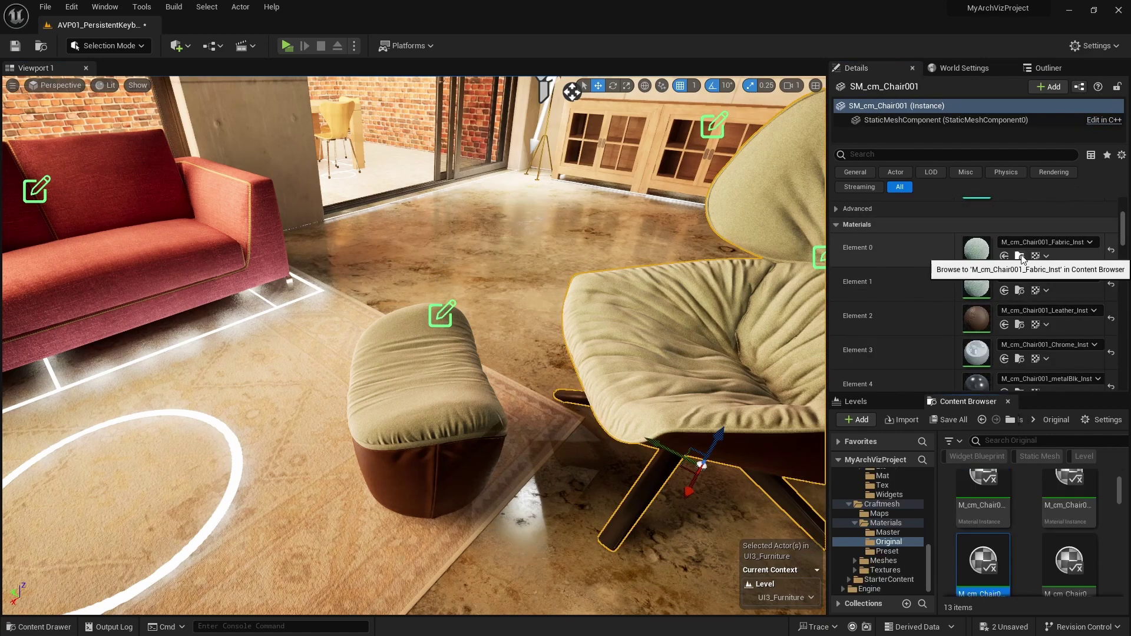
pyautogui.press('f')
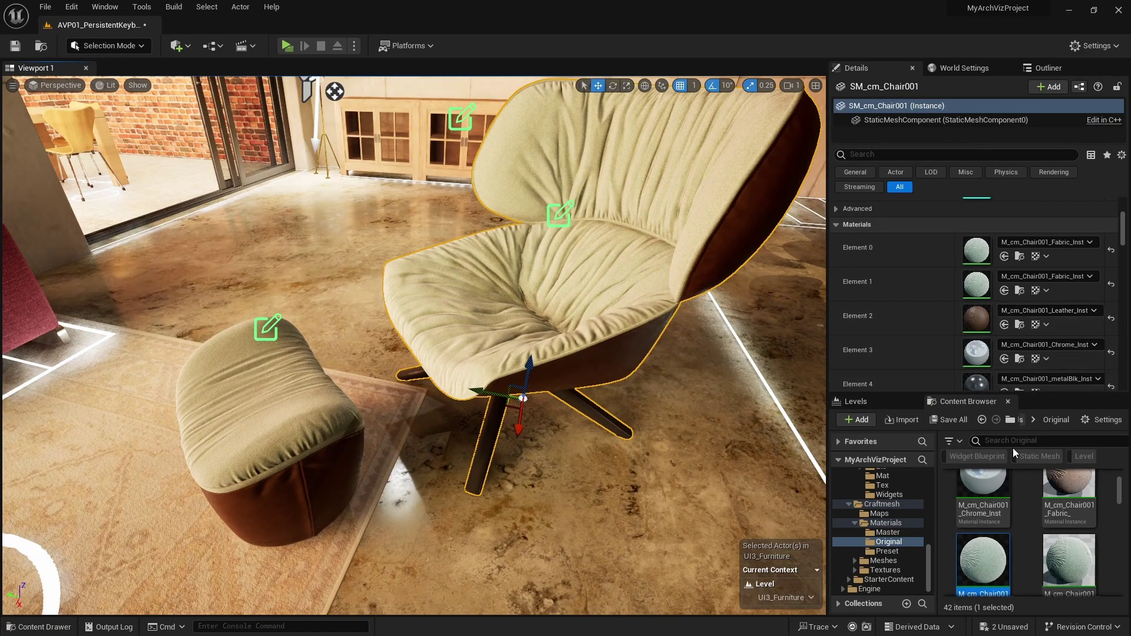
pyautogui.scroll(-1, 1041, 511)
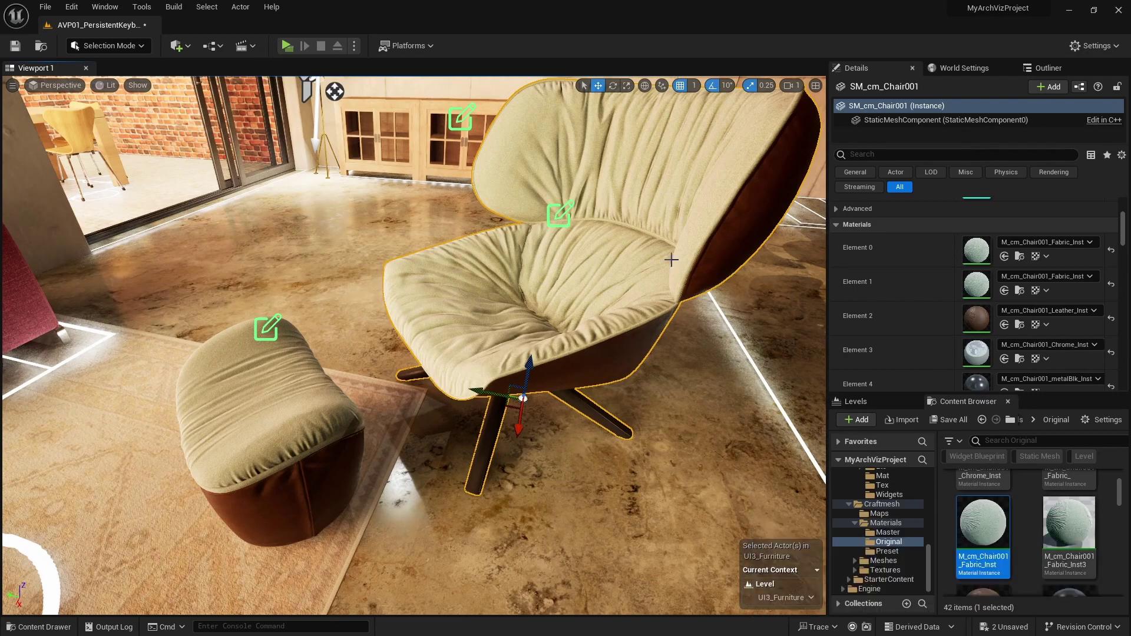
# Add one Actors entry to the armchair's variations actor and assign the SM_cm_Chair001 mesh to it
pyautogui.click(556, 209)
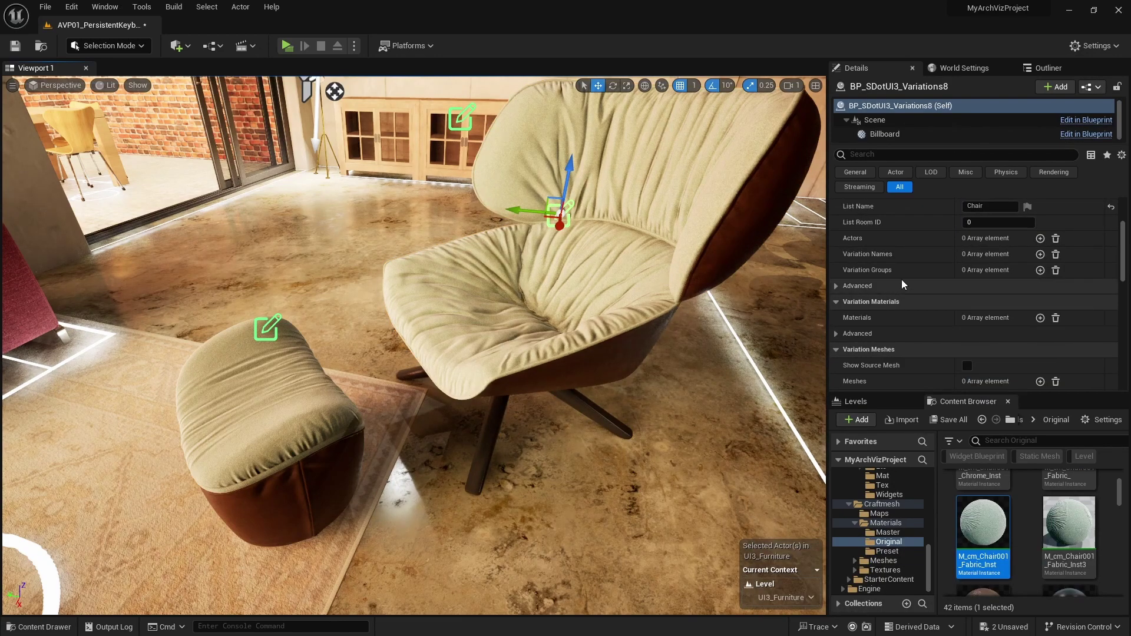
pyautogui.click(1040, 238)
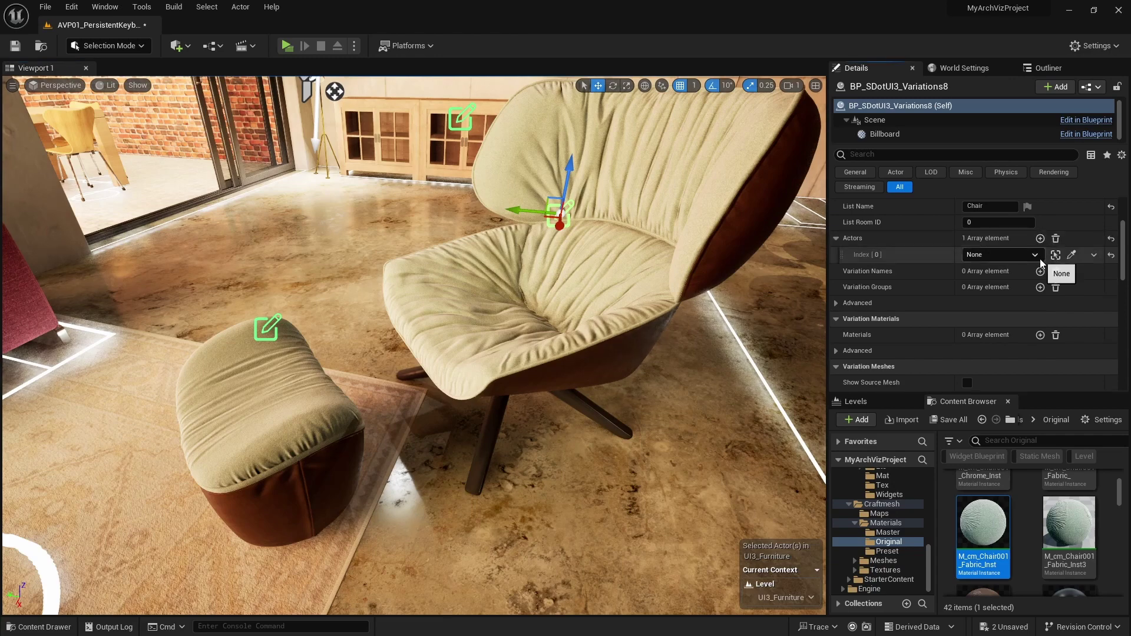
pyautogui.click(1069, 256)
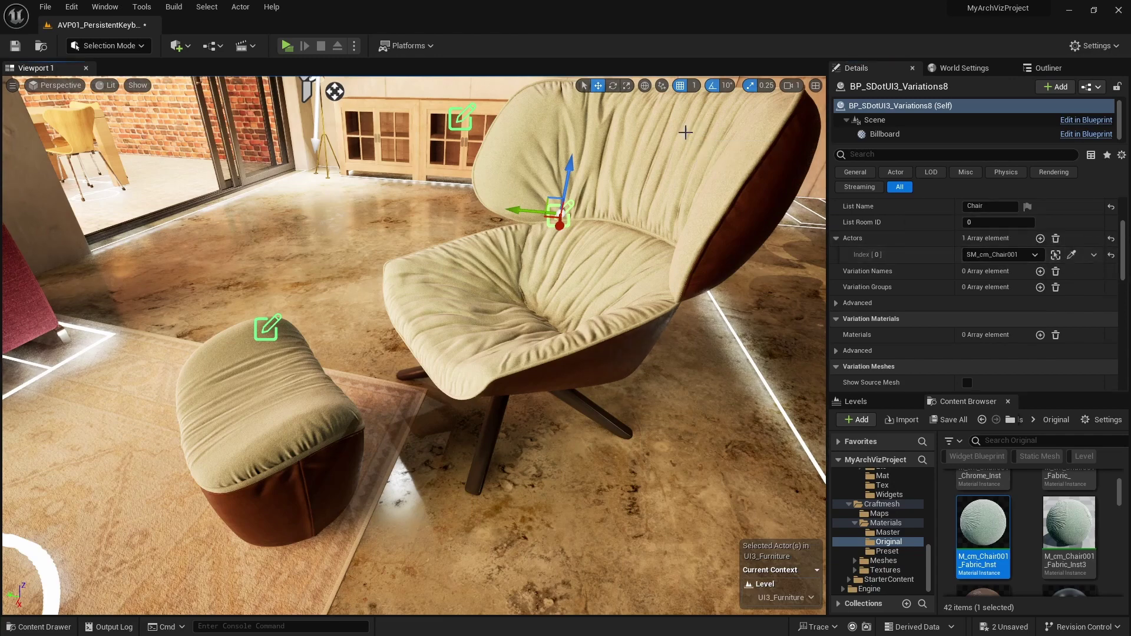
# Add two variation material elements for the armchair and give the first, MaterialID 0, the variation M_cm_Chair001_Fabric_Inst
pyautogui.scroll(-2, 894, 291)
pyautogui.click(1040, 278)
pyautogui.click(1040, 278)
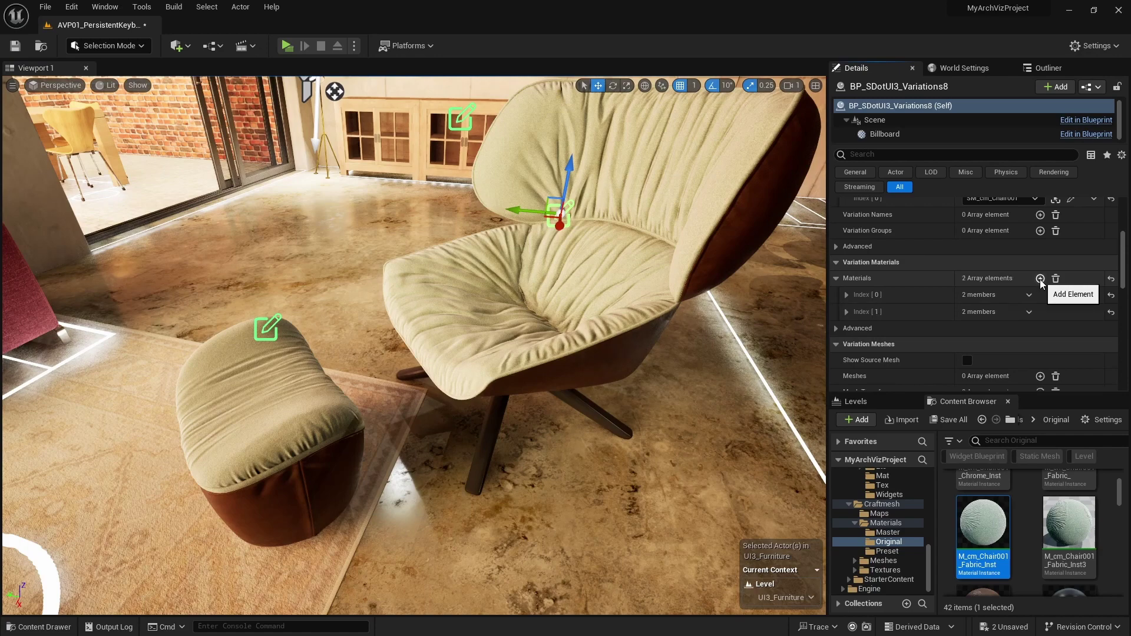
pyautogui.click(847, 295)
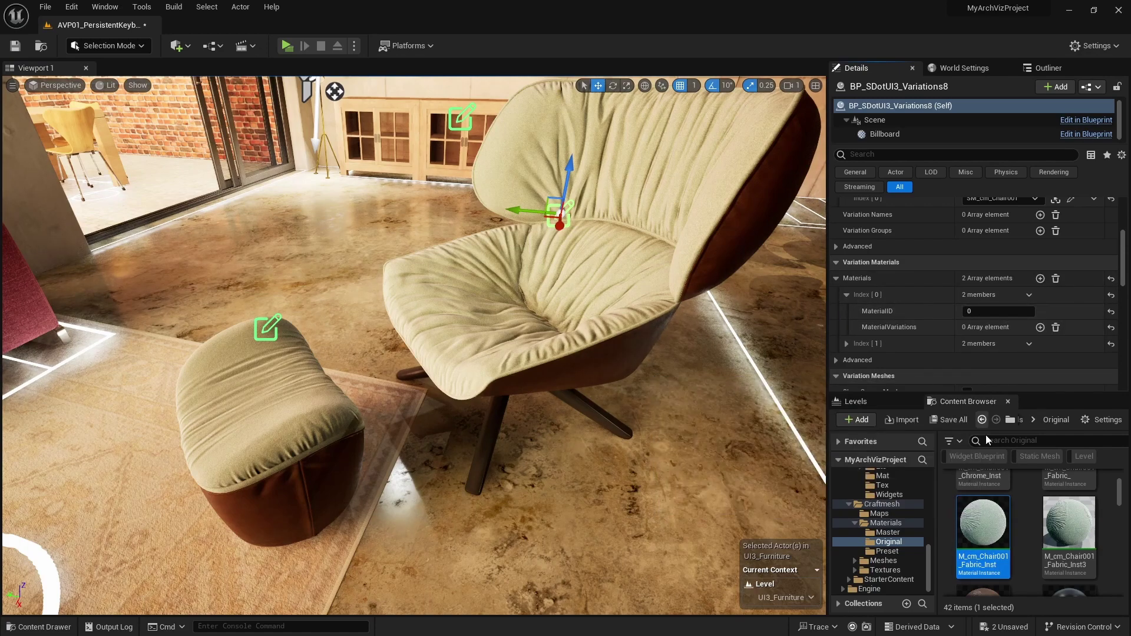
pyautogui.click(1039, 328)
pyautogui.moveTo(988, 519); pyautogui.dragTo(977, 357)
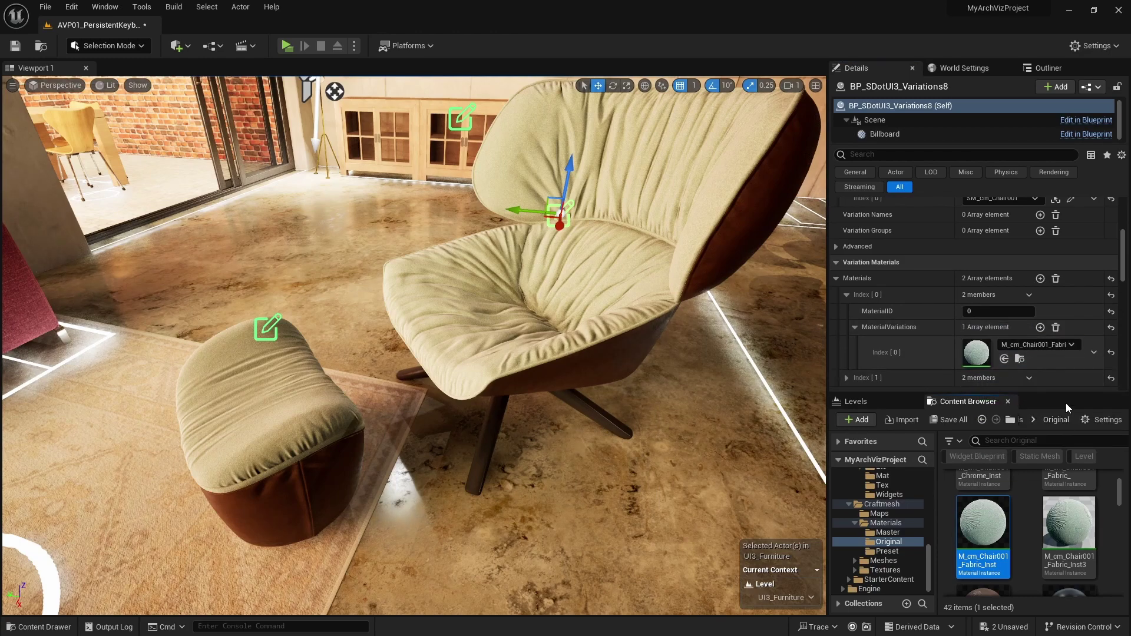
# Add three more empty material variation slots to the armchair's first material element
pyautogui.scroll(-1, 1054, 356)
pyautogui.click(1039, 289)
pyautogui.click(1040, 289)
pyautogui.click(1040, 288)
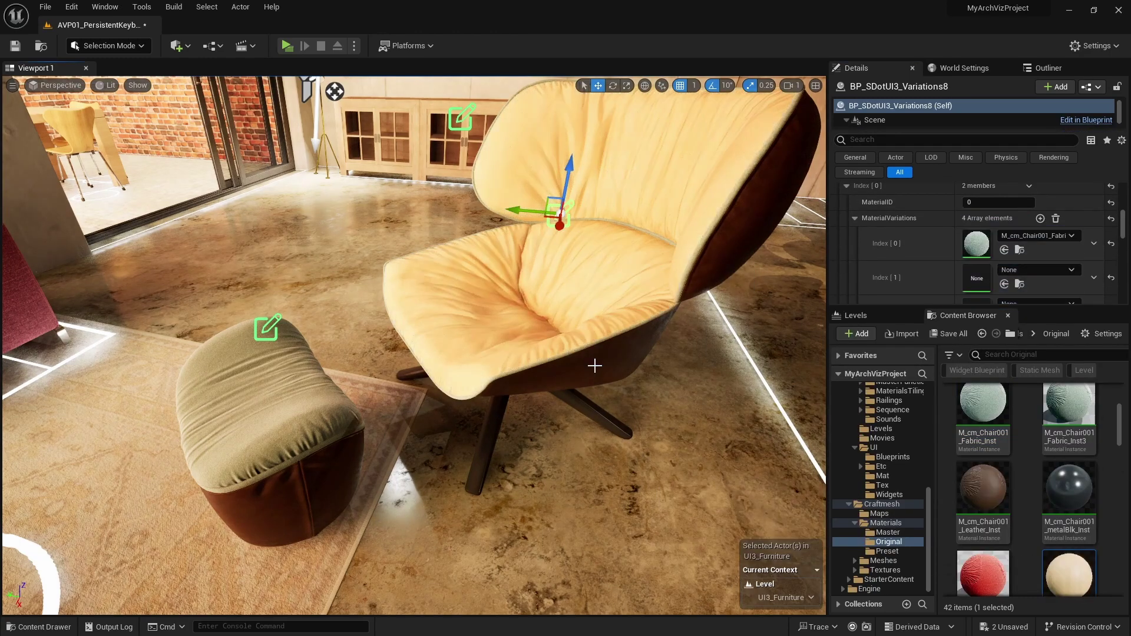
# Try M_cm_Chair001_Red_inst on the armchair's upholstery and restore M_cm_Chair001_Fabric_Inst
pyautogui.moveTo(595, 365)
pyautogui.mouseDown(button='right')
pyautogui.moveTo(613, 353)
pyautogui.moveTo(594, 366)
pyautogui.mouseUp(button='right')
pyautogui.scroll(-3, 1037, 530)
pyautogui.moveTo(982, 522); pyautogui.dragTo(589, 354)
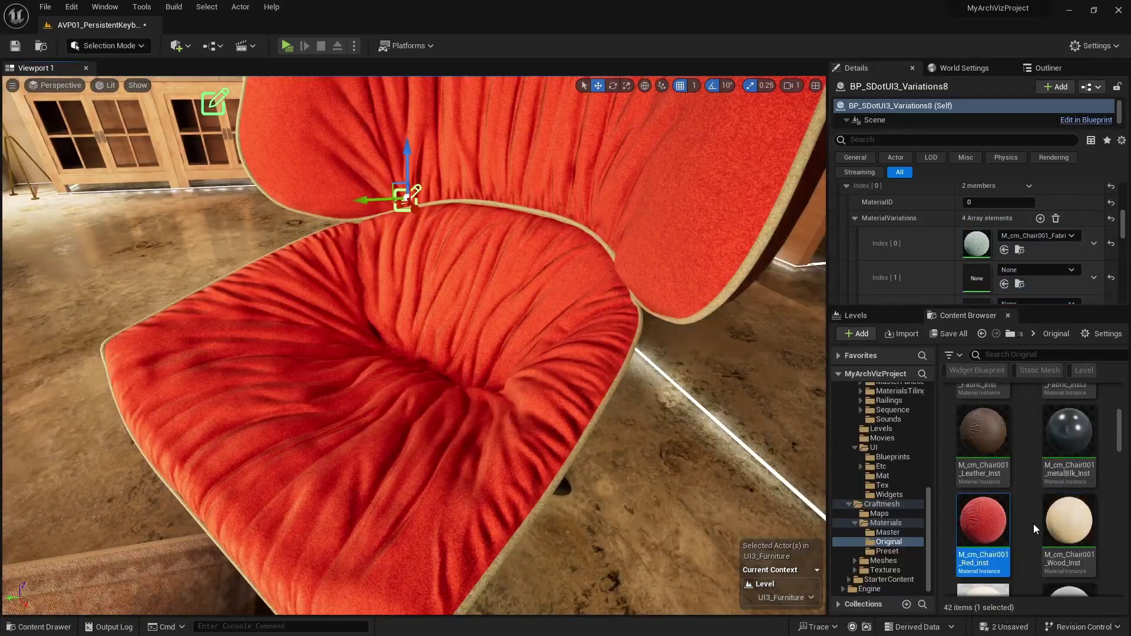
pyautogui.scroll(2, 977, 471)
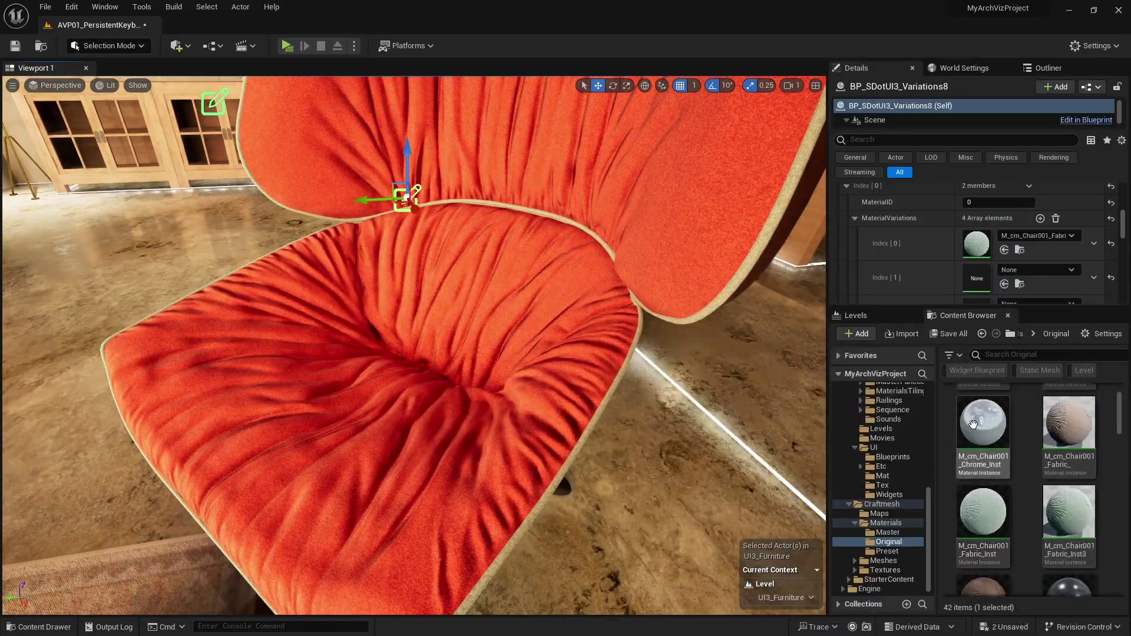
pyautogui.scroll(1, 978, 471)
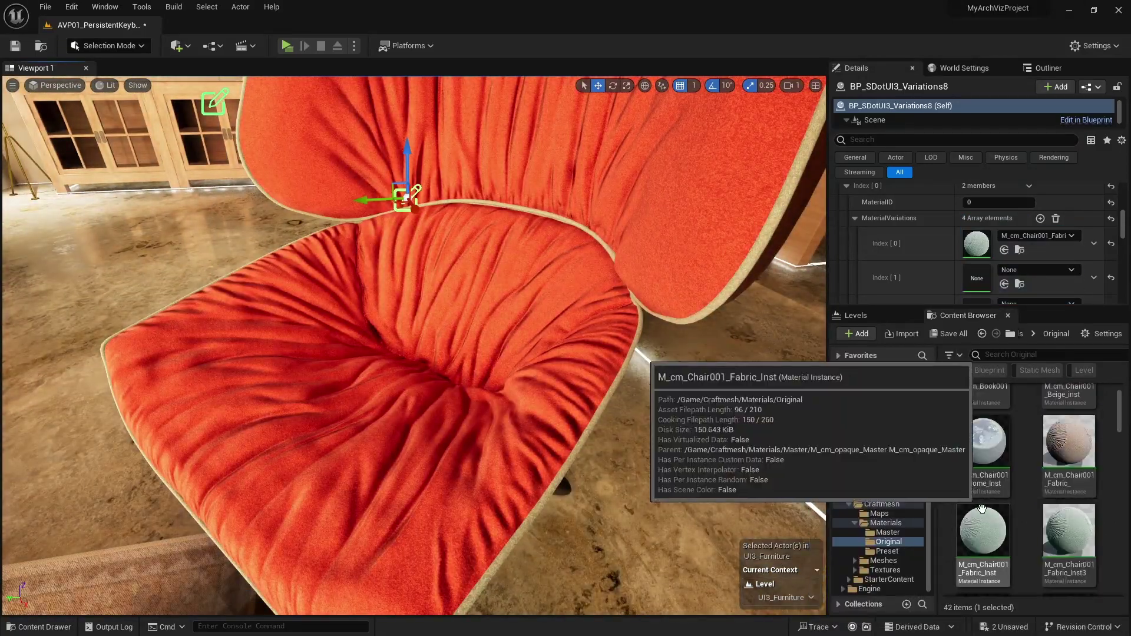
pyautogui.click(997, 545)
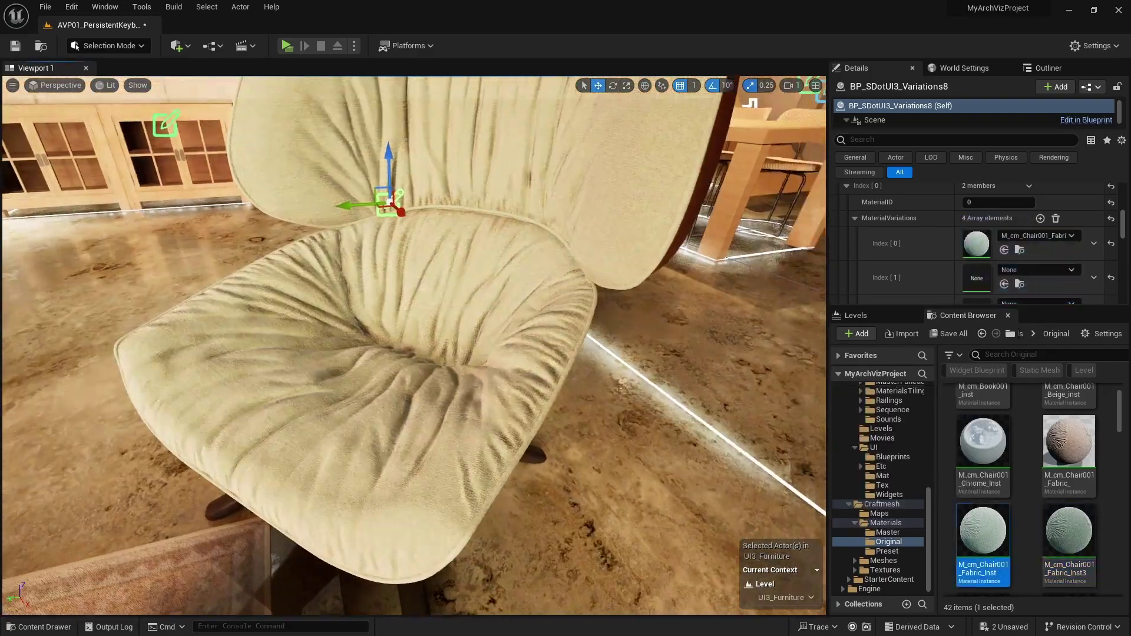
pyautogui.moveTo(414, 345); pyautogui.dragTo(414, 312, button='right')
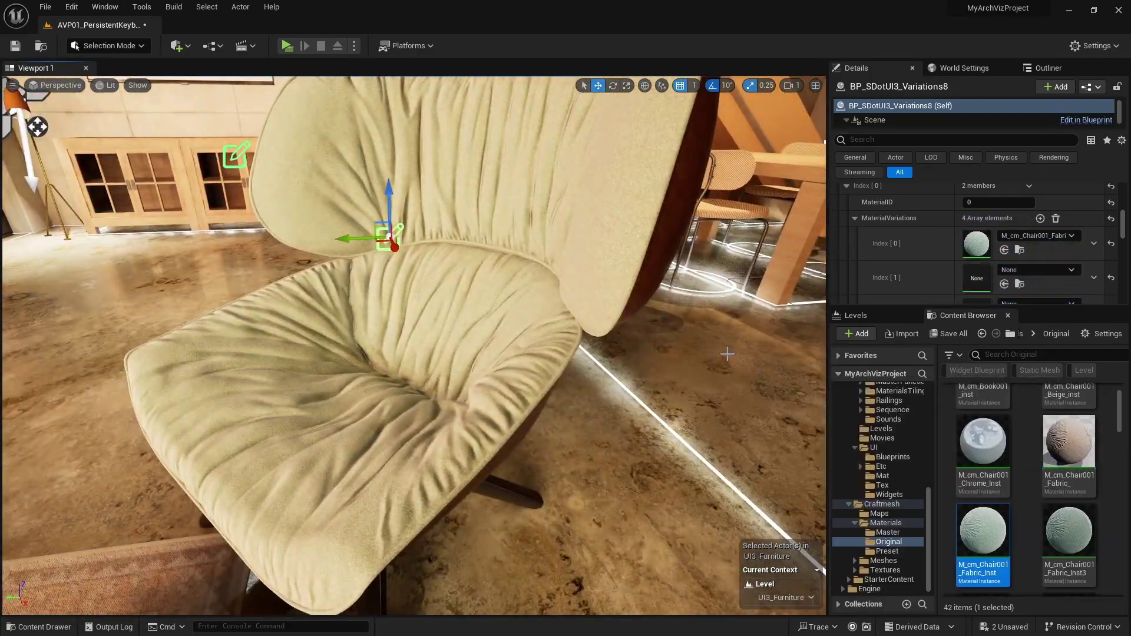
# Assign the brown M_cm_Chair001 fabric, the beige instance, M_cm_Chair001_Fabric_Inst3 and M_cm_Chair001_Red_inst as further variations of the armchair's first material element
pyautogui.moveTo(1052, 479); pyautogui.dragTo(976, 276)
pyautogui.scroll(-4, 1058, 503)
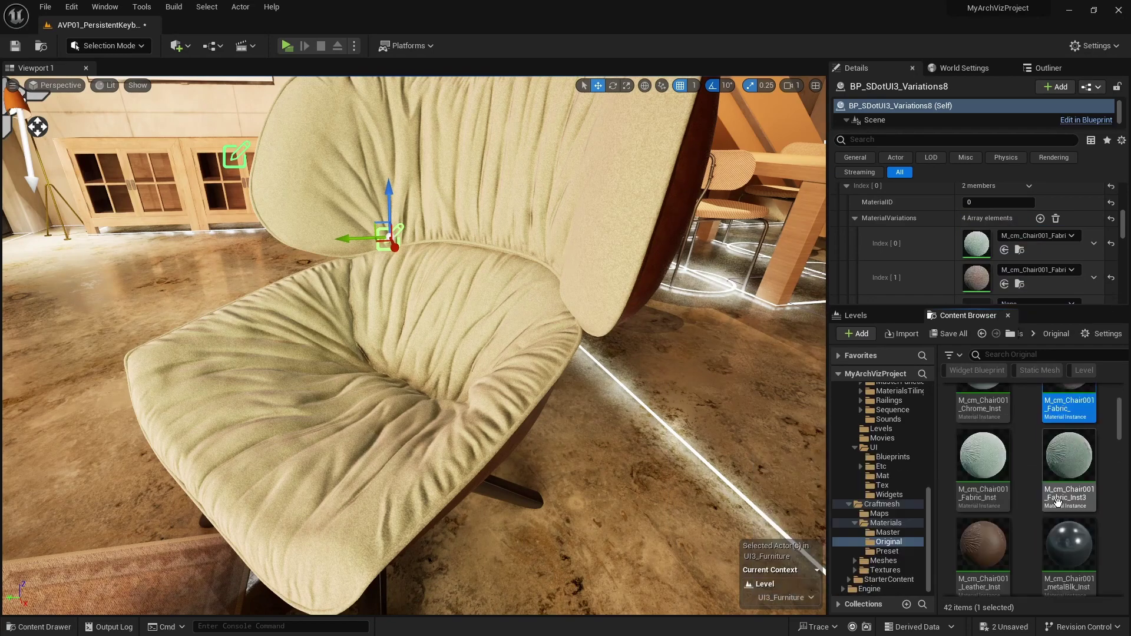
pyautogui.scroll(7, 1058, 502)
pyautogui.moveTo(1068, 412); pyautogui.dragTo(976, 265)
pyautogui.scroll(-7, 1077, 464)
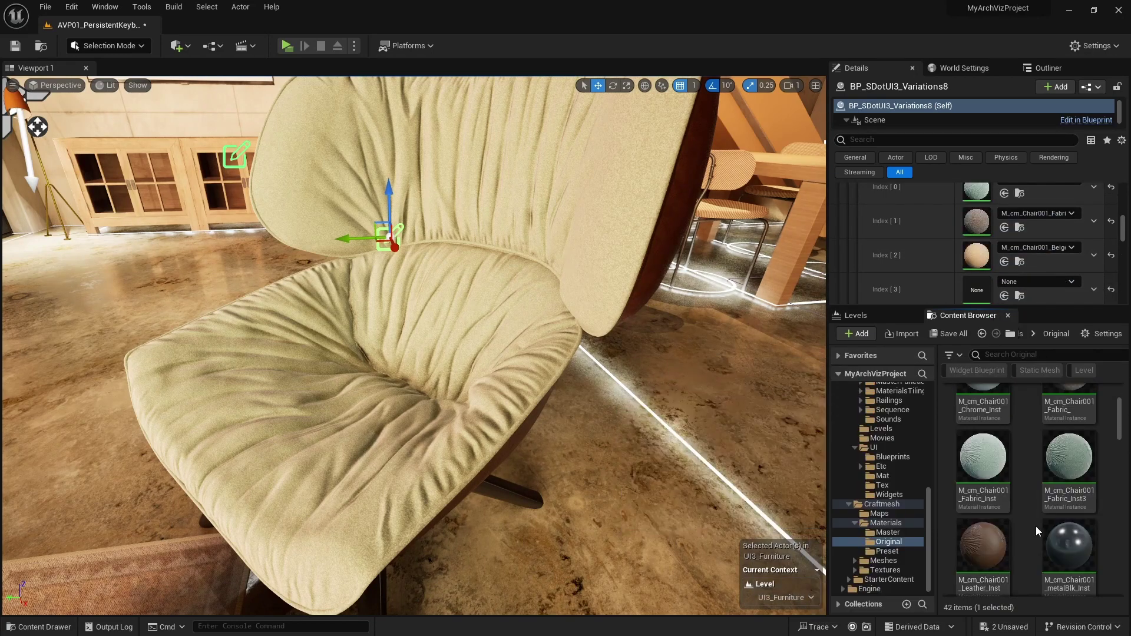
pyautogui.moveTo(1069, 459); pyautogui.dragTo(978, 363)
pyautogui.moveTo(981, 557)
pyautogui.mouseDown()
pyautogui.moveTo(971, 545)
pyautogui.moveTo(966, 557)
pyautogui.mouseUp()
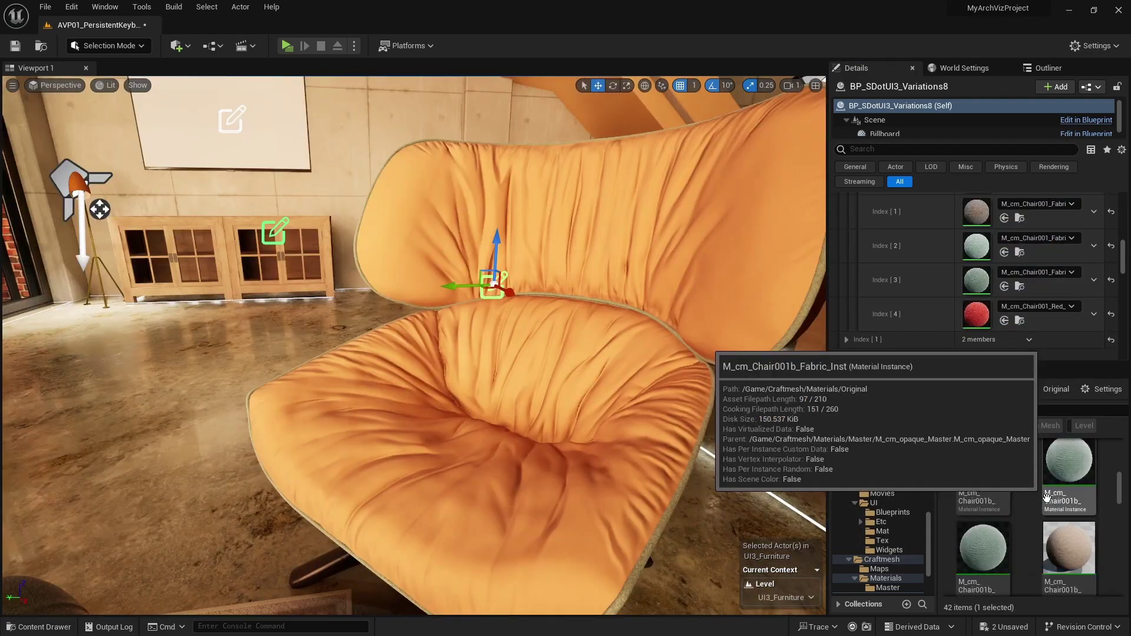
# Reorder the armchair's material variations so the red material sits at index 1, directly after the beige one
pyautogui.scroll(6, 1046, 498)
pyautogui.scroll(5, 1029, 260)
pyautogui.scroll(-2, 1029, 272)
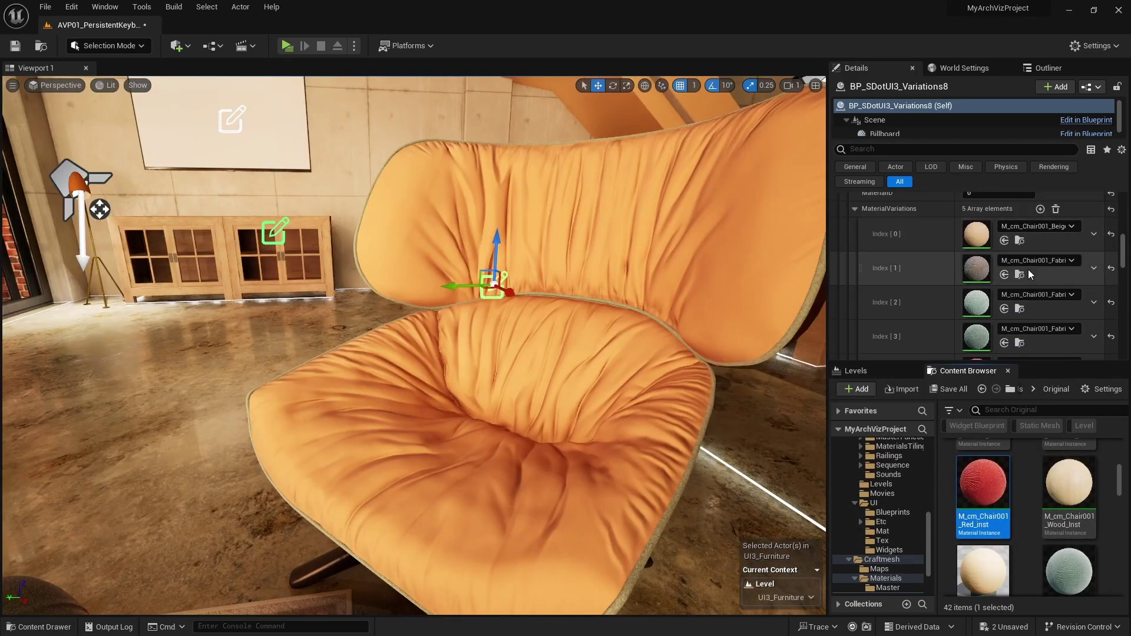
pyautogui.scroll(-1, 1028, 274)
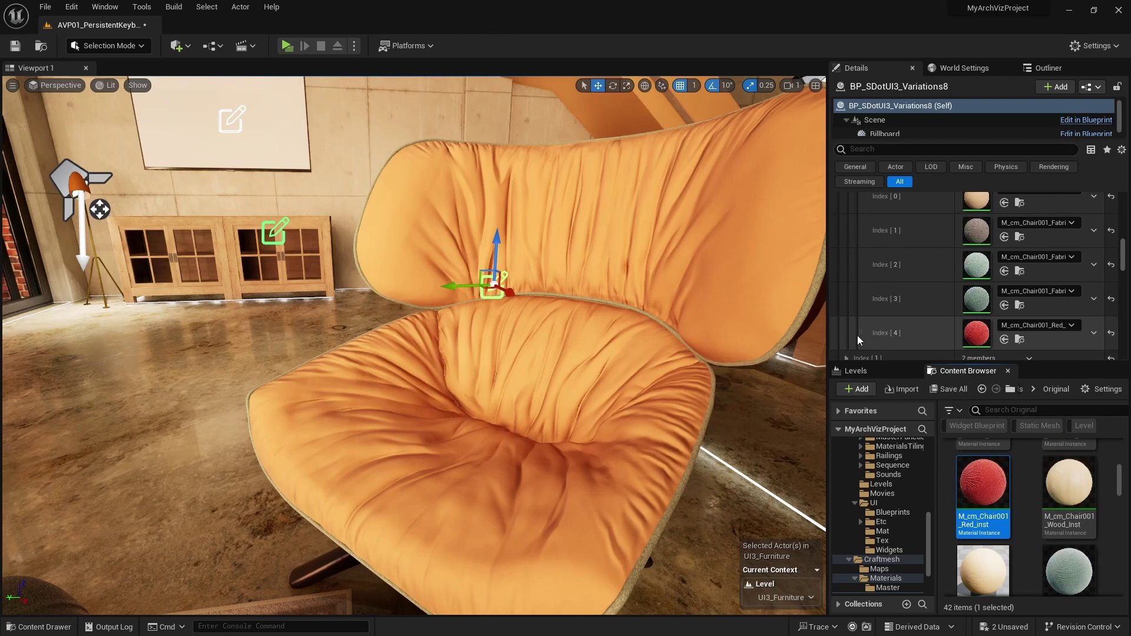
pyautogui.moveTo(858, 333); pyautogui.dragTo(874, 234)
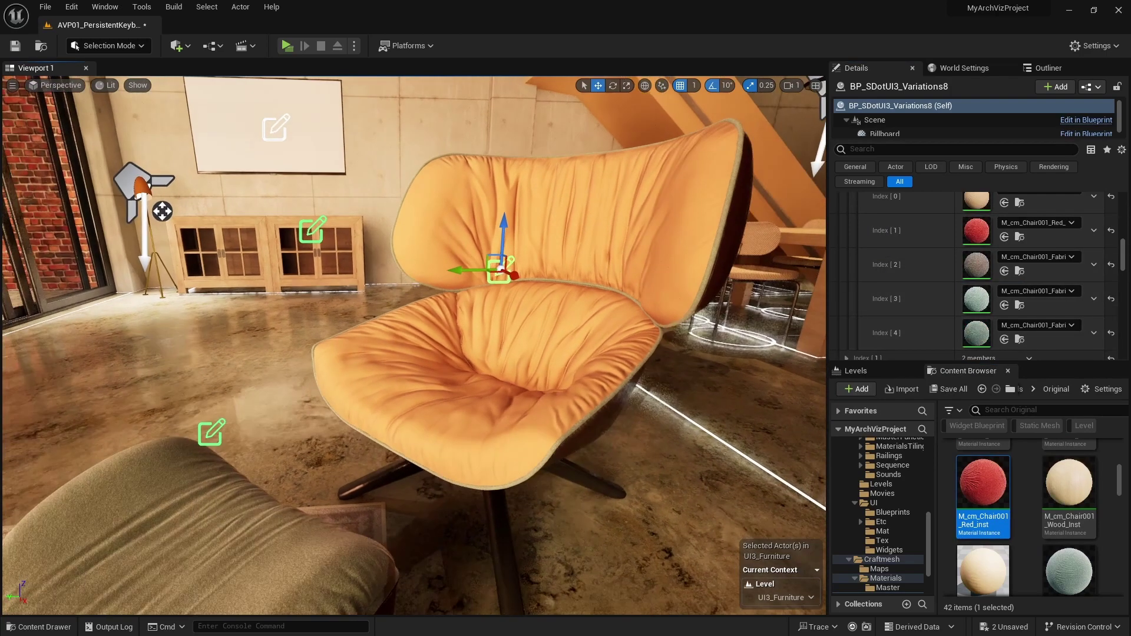
pyautogui.scroll(5, 1066, 267)
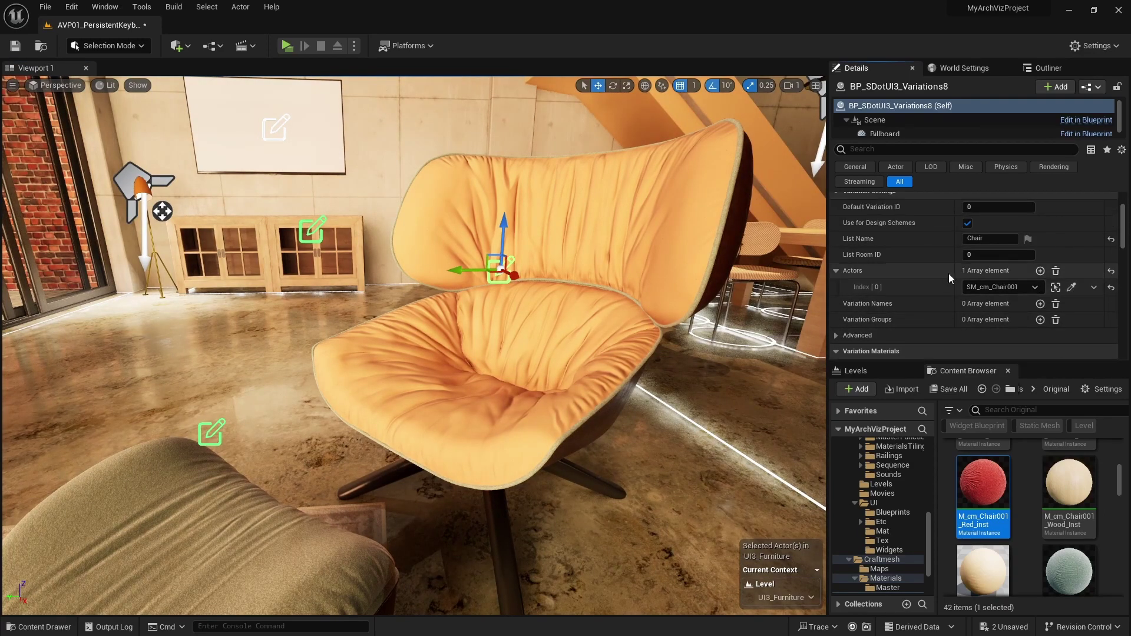
pyautogui.scroll(2, 993, 235)
pyautogui.moveTo(993, 245)
pyautogui.mouseDown()
pyautogui.moveTo(1011, 244)
pyautogui.moveTo(998, 245)
pyautogui.mouseUp()
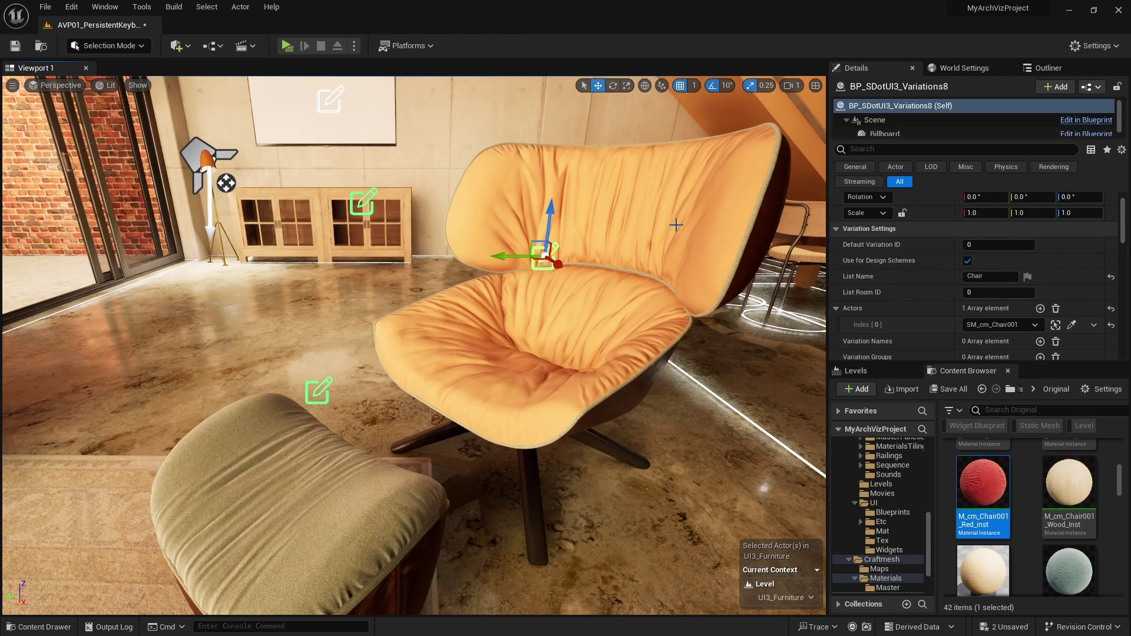
# Select the armchair mesh and restore its Element 0 material to M_cm_Chair001_Fabric_Inst
pyautogui.click(589, 342)
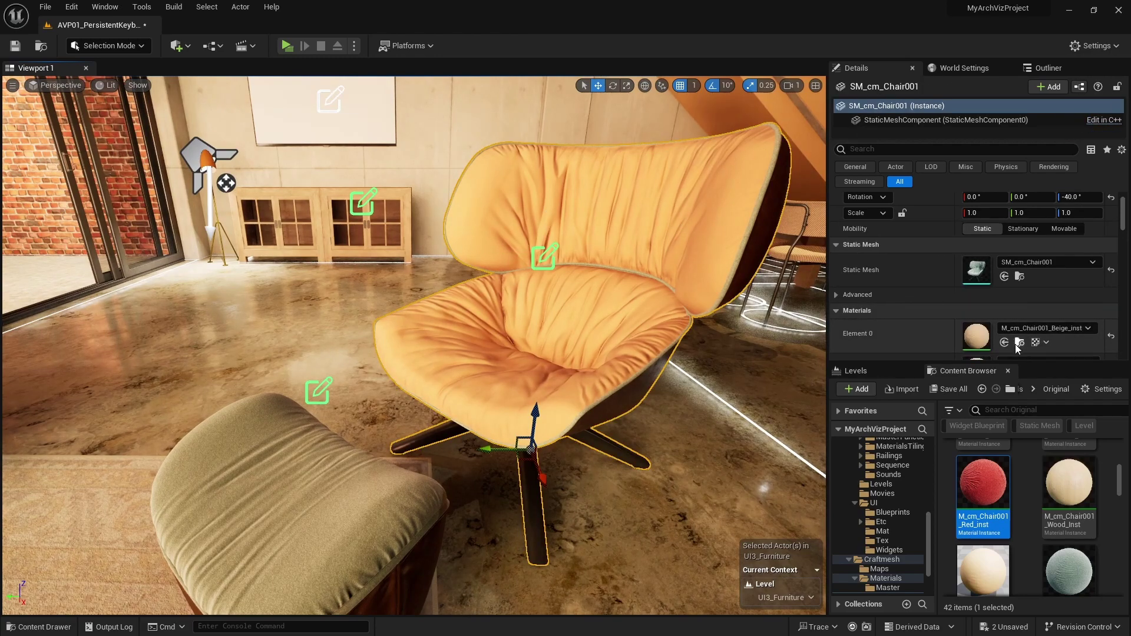
pyautogui.scroll(-2, 1017, 348)
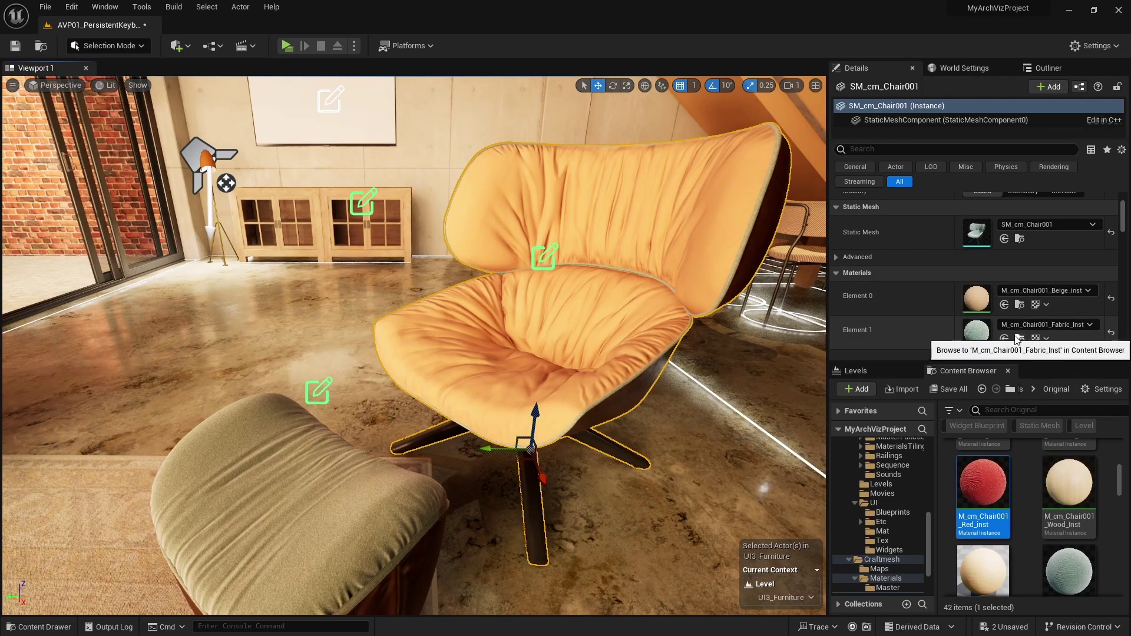
pyautogui.click(1111, 300)
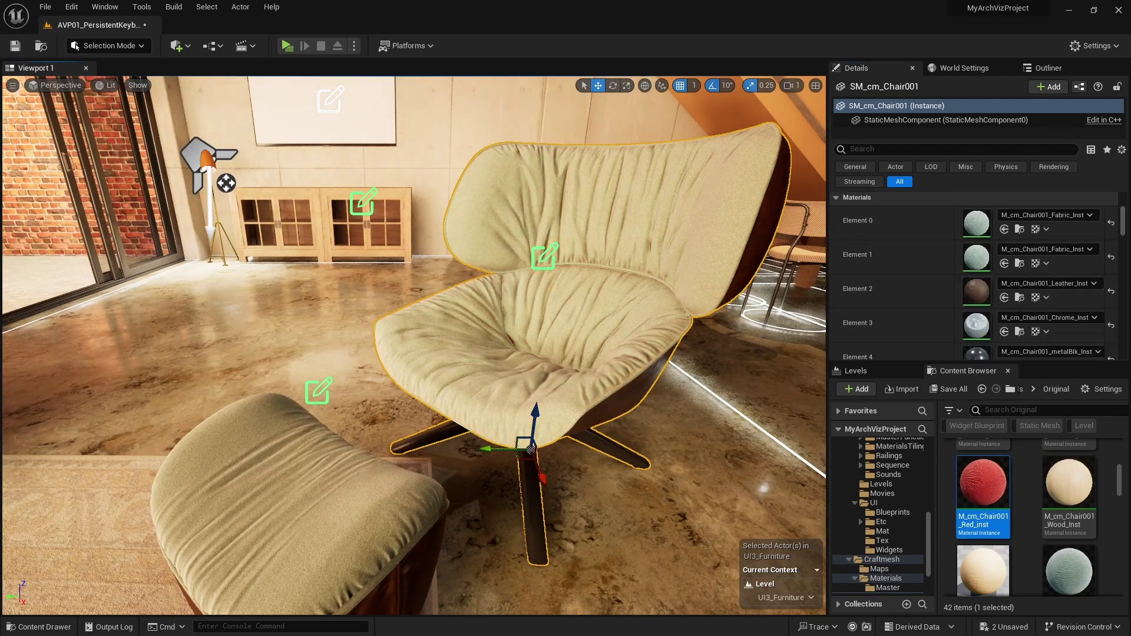
# Copy the armchair variation actor's first Materials entry and paste it onto the second entry
pyautogui.click(543, 256)
pyautogui.press('f')
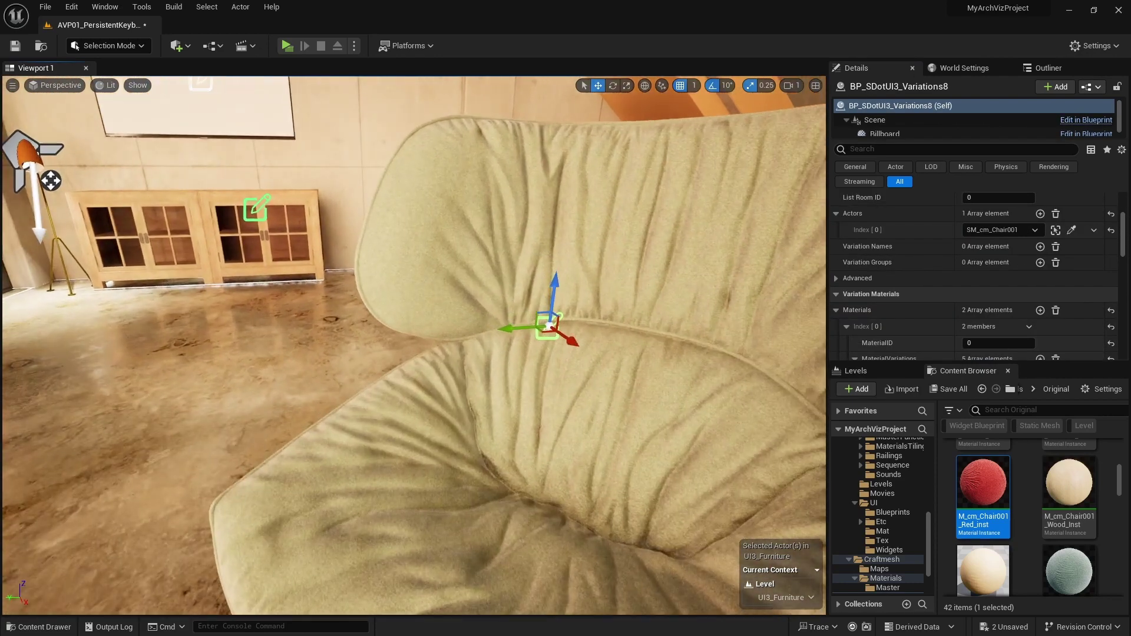
pyautogui.scroll(-3, 935, 297)
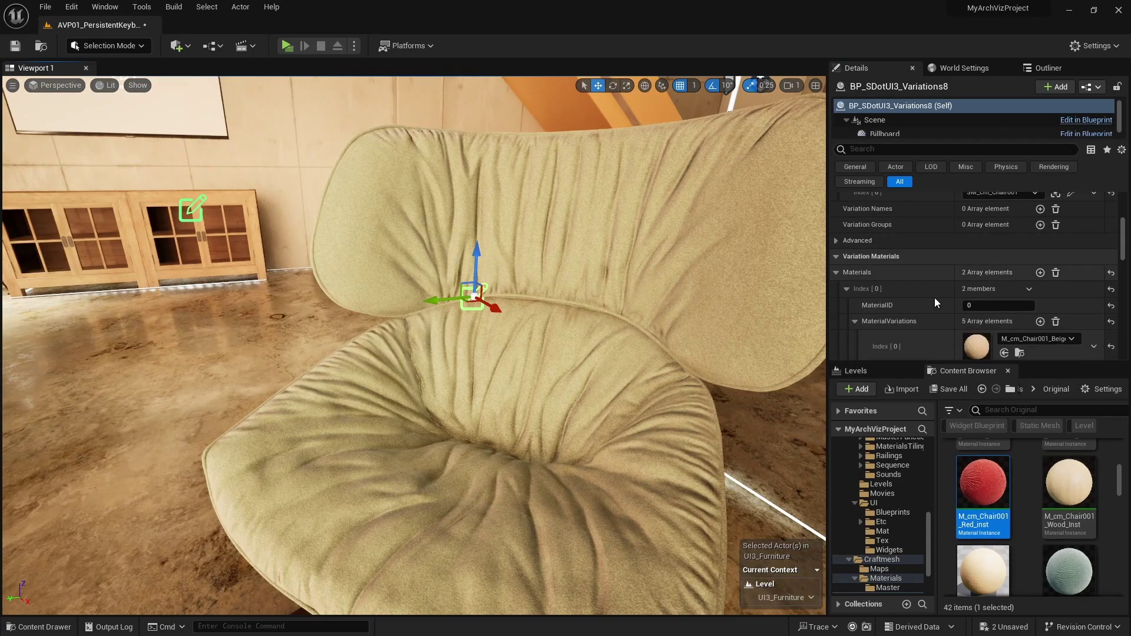
pyautogui.click(845, 270)
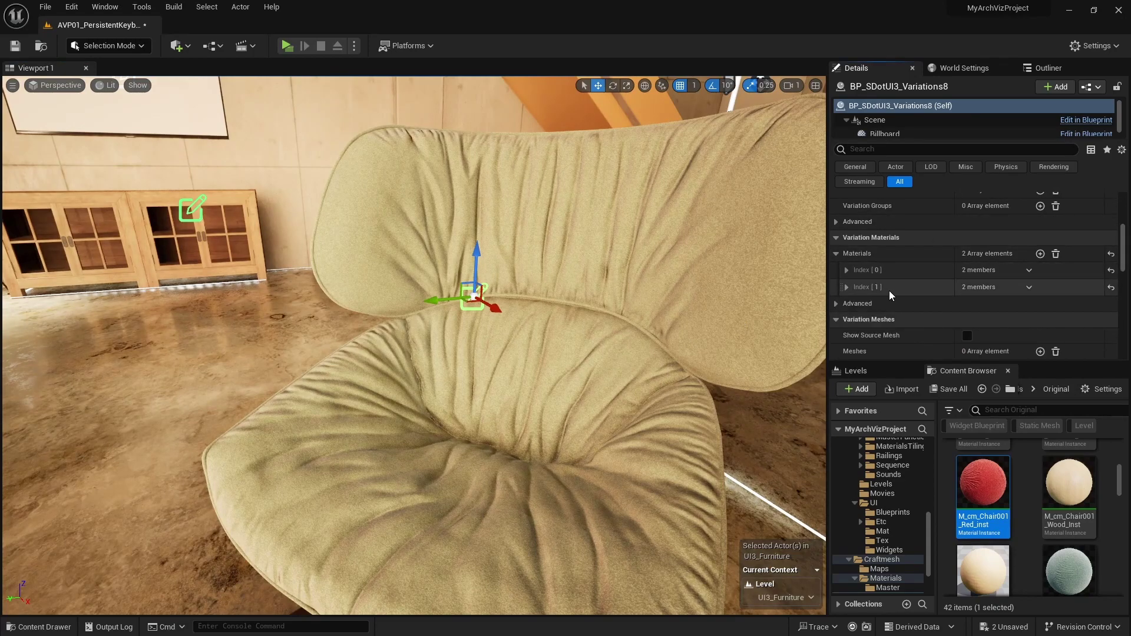
pyautogui.rightClick(931, 268)
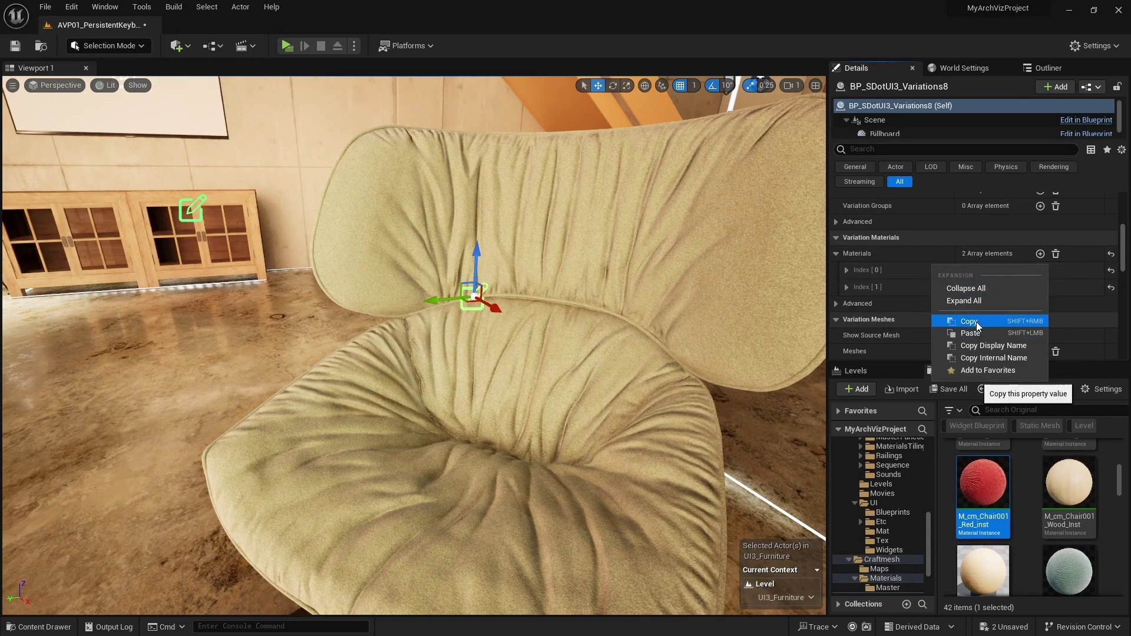
pyautogui.click(978, 333)
pyautogui.rightClick(908, 291)
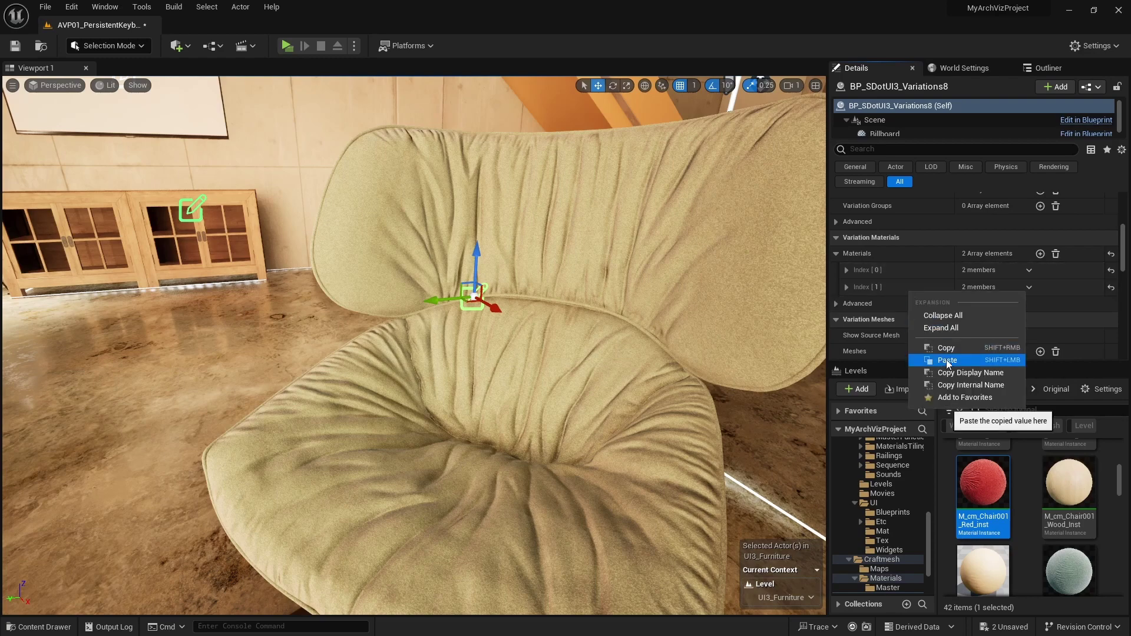
pyautogui.click(946, 360)
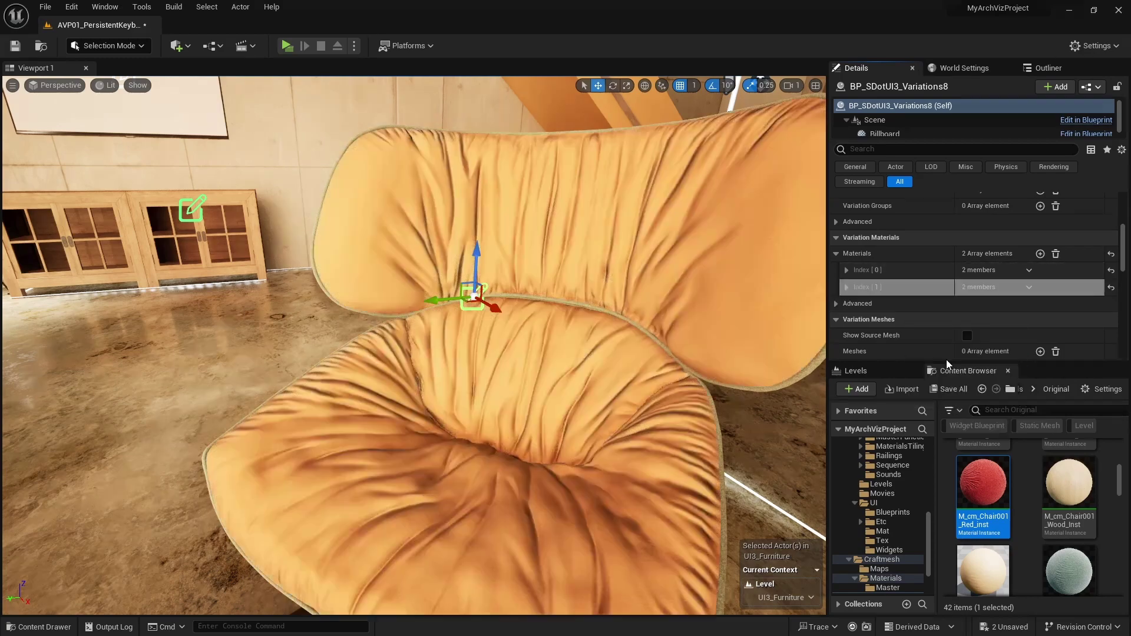
# Set the MaterialID of the armchair's second Materials entry to 1
pyautogui.click(847, 270)
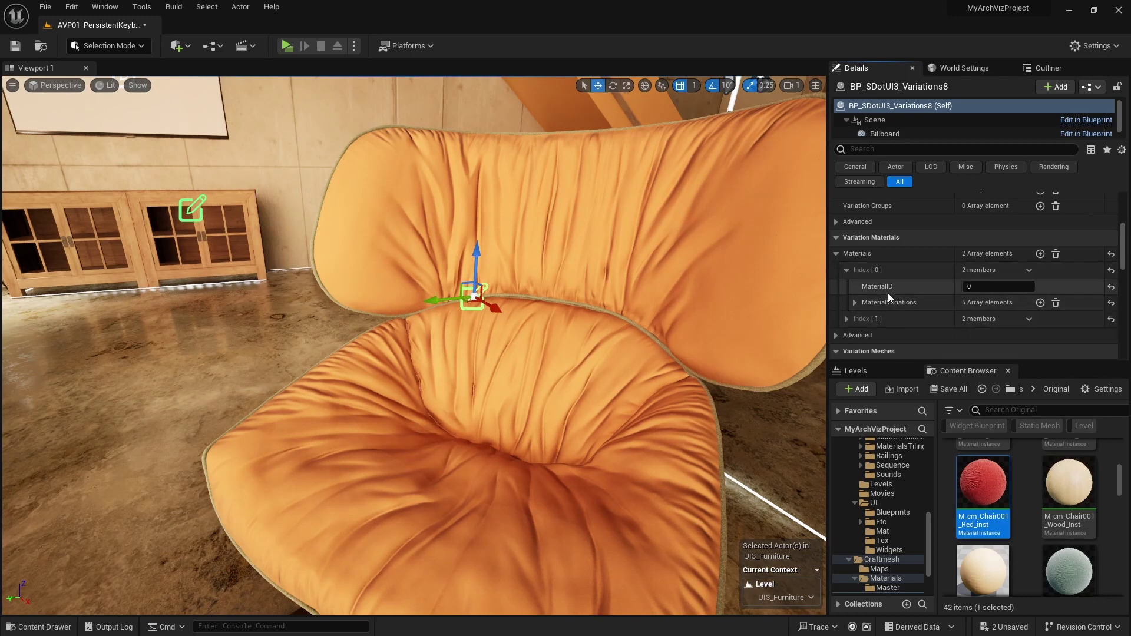
pyautogui.click(854, 302)
pyautogui.scroll(-2, 857, 301)
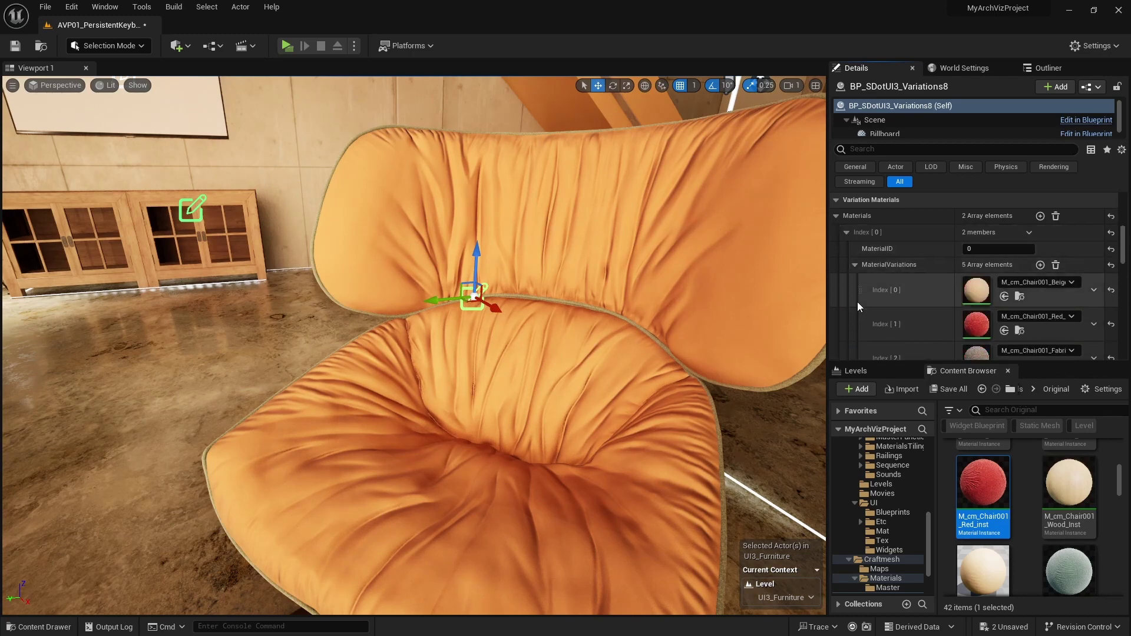
pyautogui.scroll(-4, 857, 302)
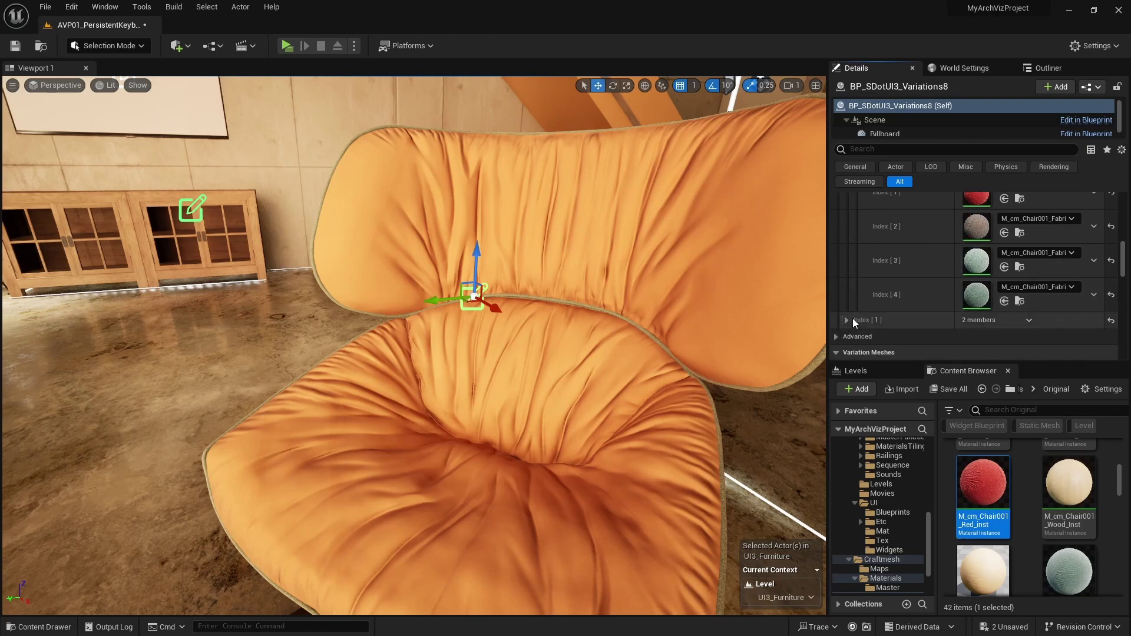
pyautogui.click(846, 320)
pyautogui.scroll(-2, 862, 306)
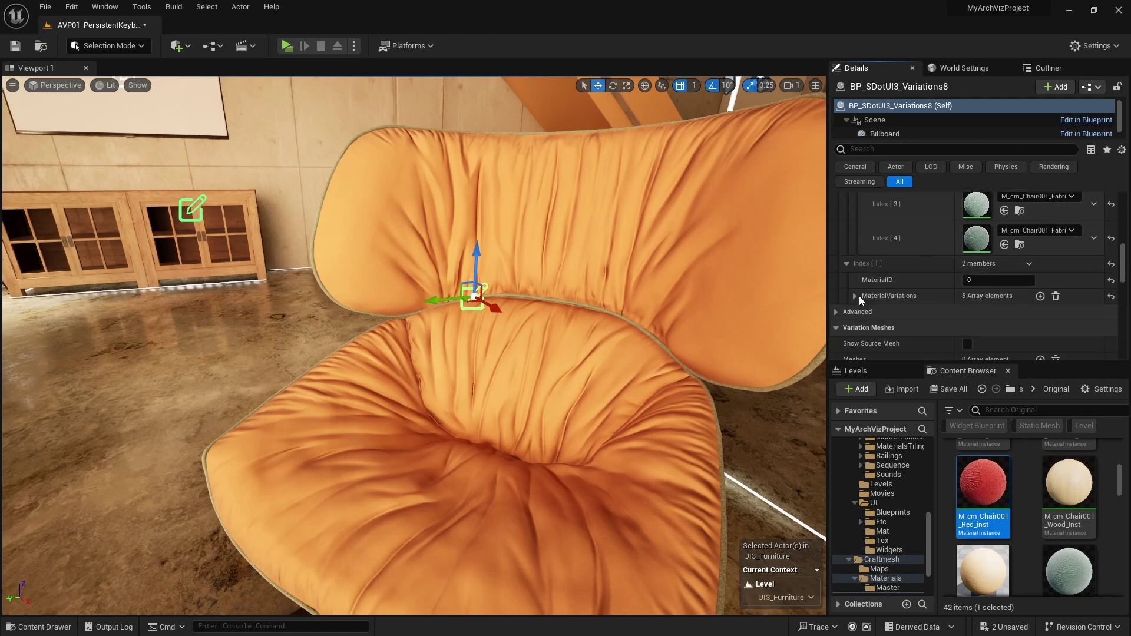
pyautogui.click(855, 297)
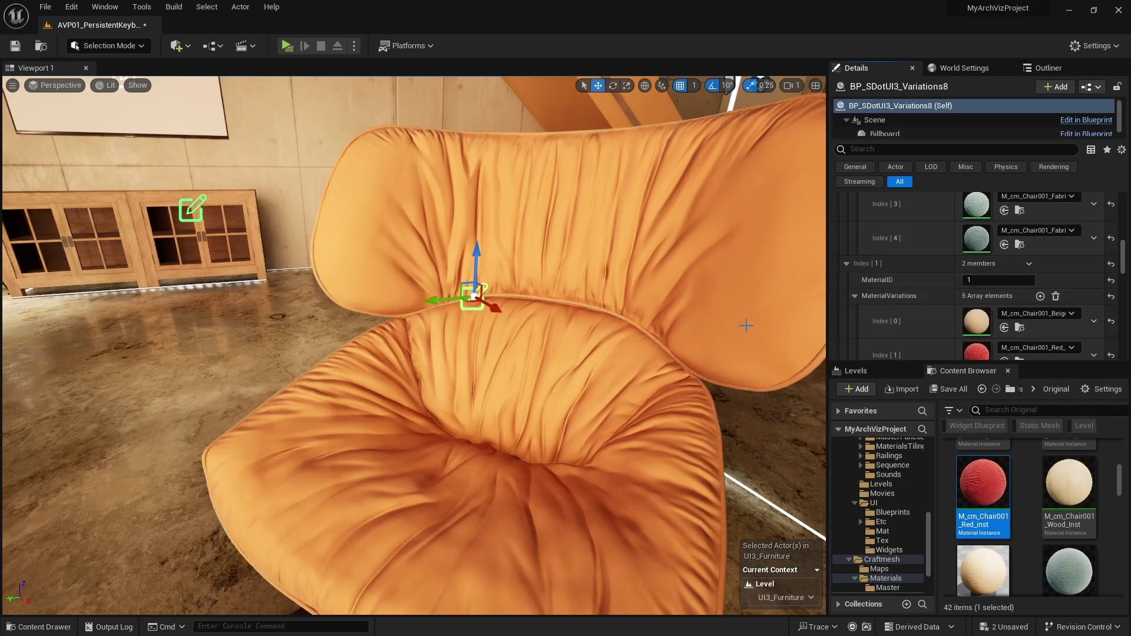
# Assign M_cm_Chair001b_Beige_inst as a variation in the footstool's first Materials entry and move it to index 0
pyautogui.moveTo(745, 325); pyautogui.dragTo(654, 318, button='right')
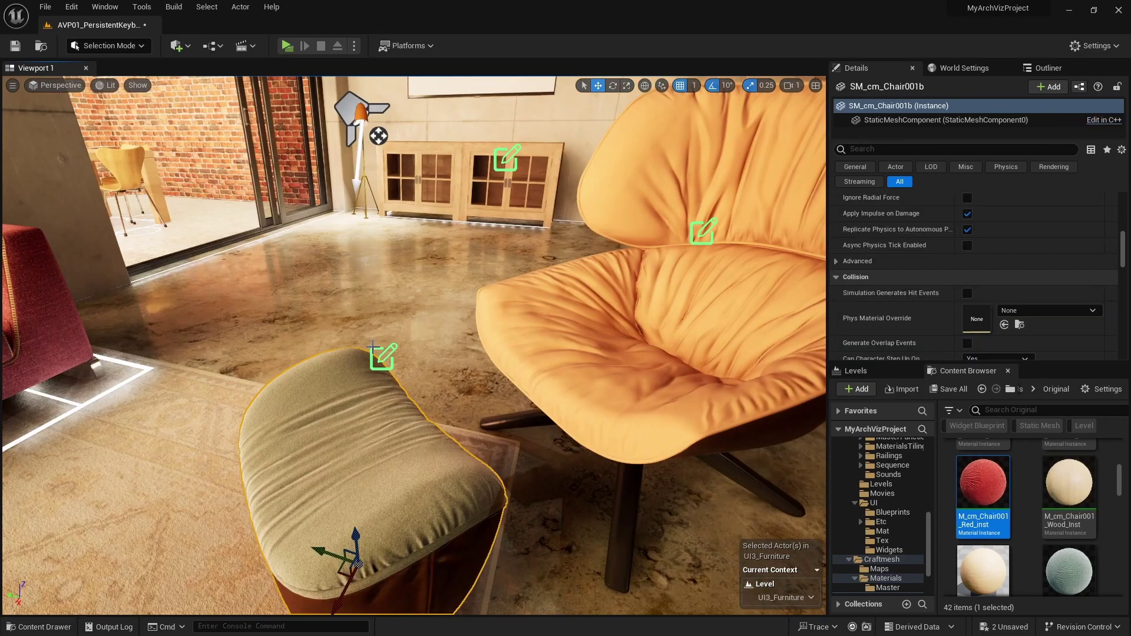
pyautogui.click(406, 426)
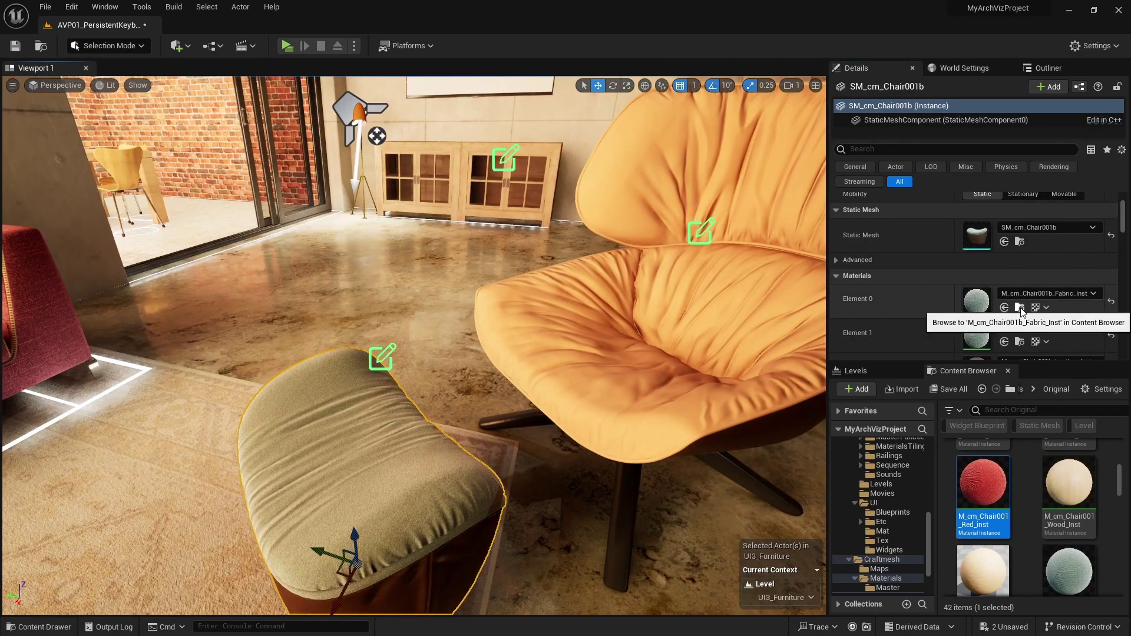
pyautogui.click(1019, 308)
pyautogui.click(377, 352)
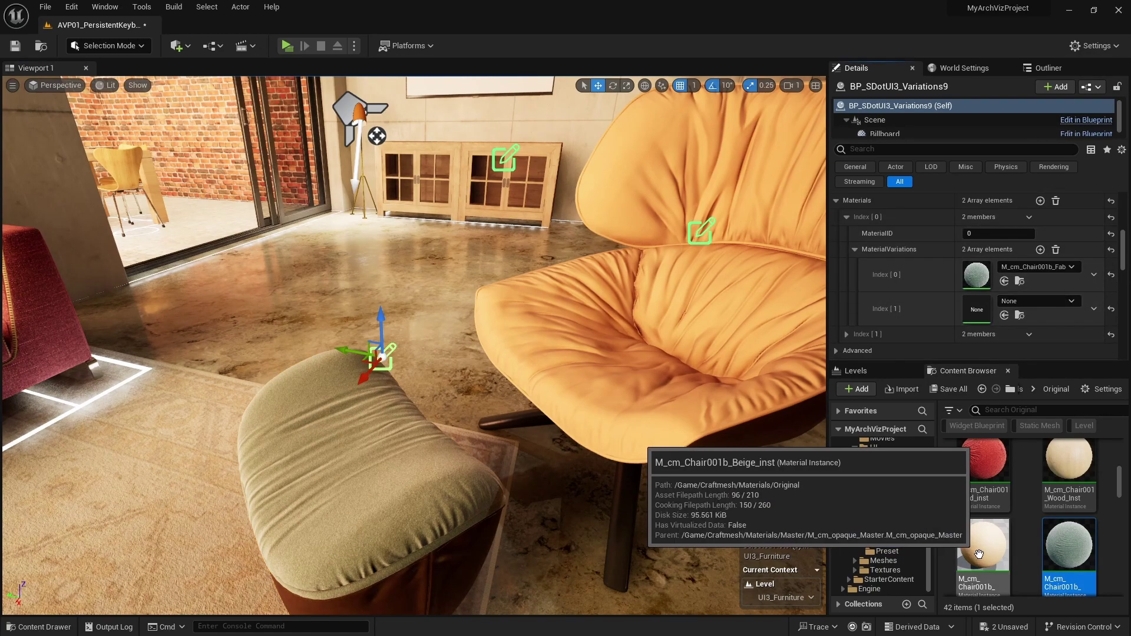
pyautogui.moveTo(982, 548); pyautogui.dragTo(1013, 313)
pyautogui.moveTo(860, 305); pyautogui.dragTo(860, 270)
pyautogui.scroll(-2, 1006, 480)
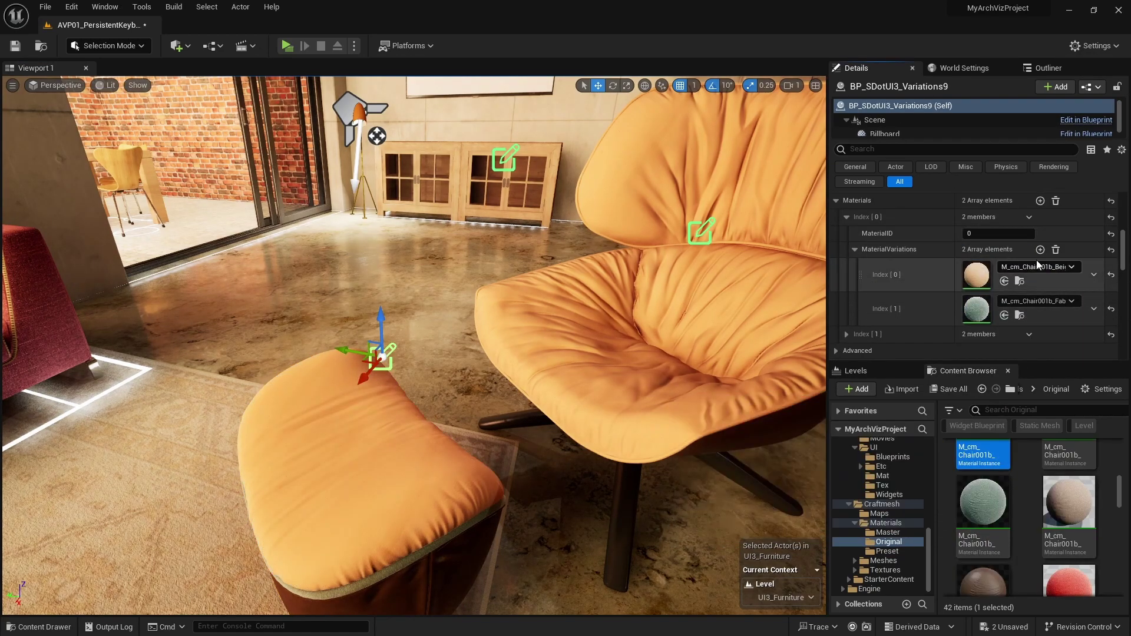
# Add three more variations to the footstool's first Materials entry: the red, brown fabric and remaining green fabric M_cm_Chair001b instances
pyautogui.click(701, 232)
pyautogui.scroll(-3, 914, 320)
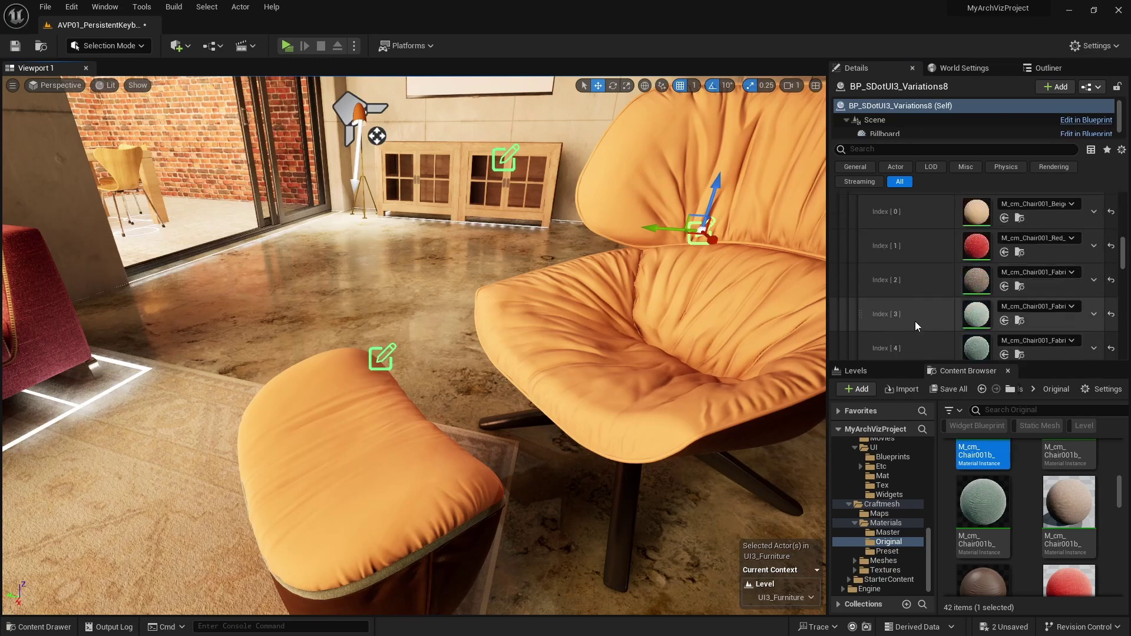
pyautogui.click(377, 348)
pyautogui.tripleClick(1035, 222)
pyautogui.scroll(-2, 1036, 265)
pyautogui.moveTo(1068, 583); pyautogui.dragTo(1002, 224)
pyautogui.moveTo(1069, 501); pyautogui.dragTo(1001, 258)
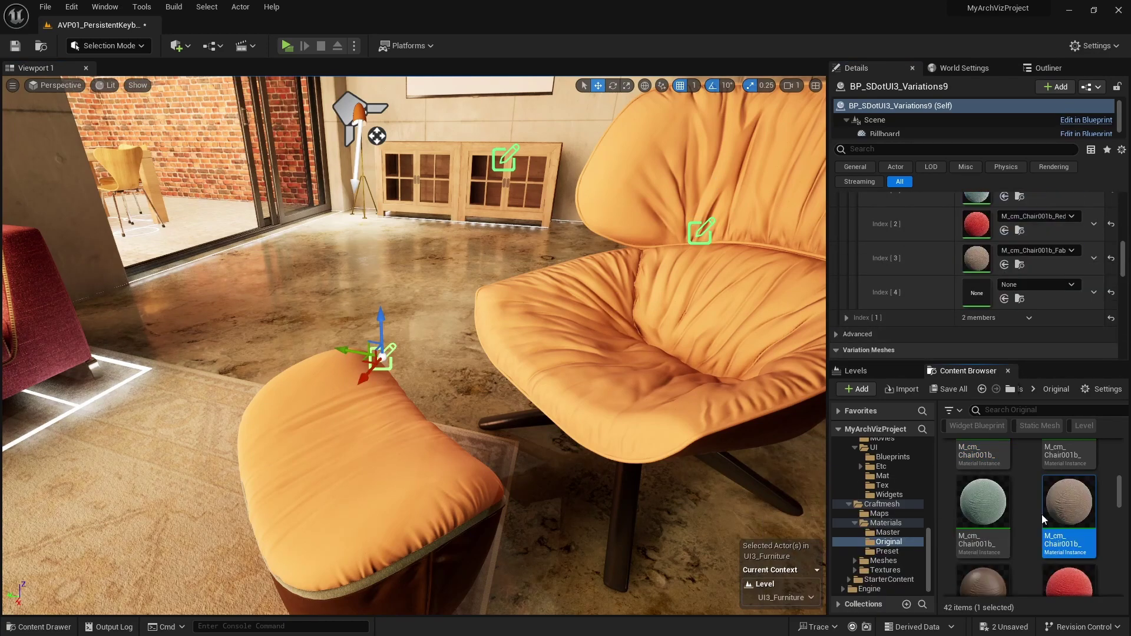
pyautogui.scroll(1, 1002, 529)
pyautogui.moveTo(983, 554); pyautogui.dragTo(1030, 288)
# Reorder the footstool's material variations to match the armchair's: beige, red, brown, light green, darker green
pyautogui.scroll(2, 1031, 285)
pyautogui.moveTo(863, 228); pyautogui.dragTo(901, 303)
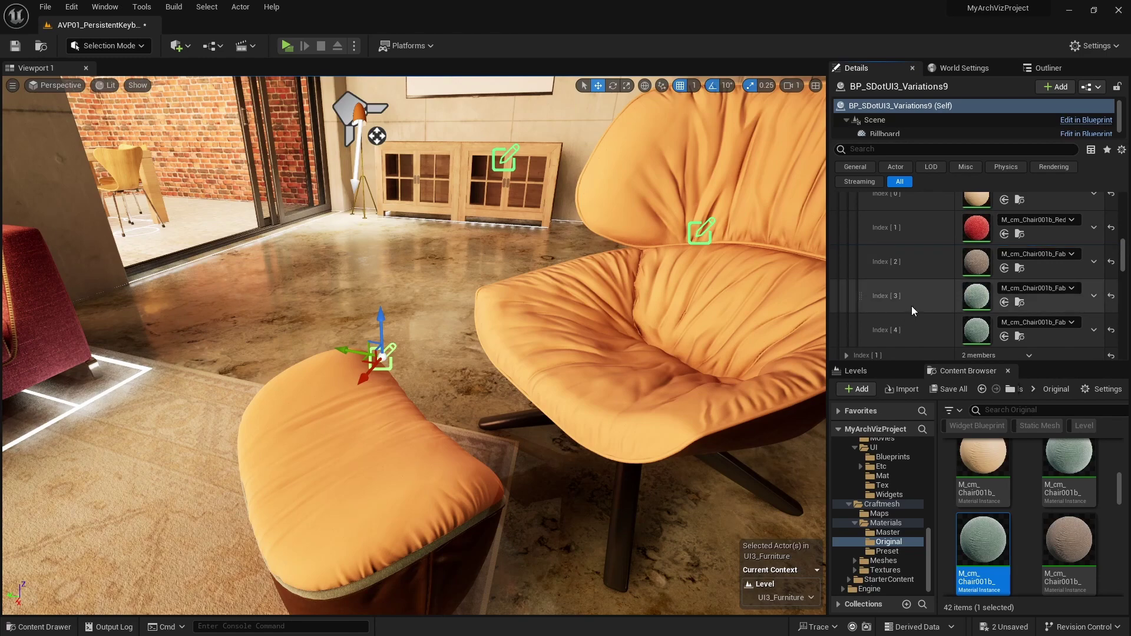
pyautogui.click(701, 231)
pyautogui.click(380, 357)
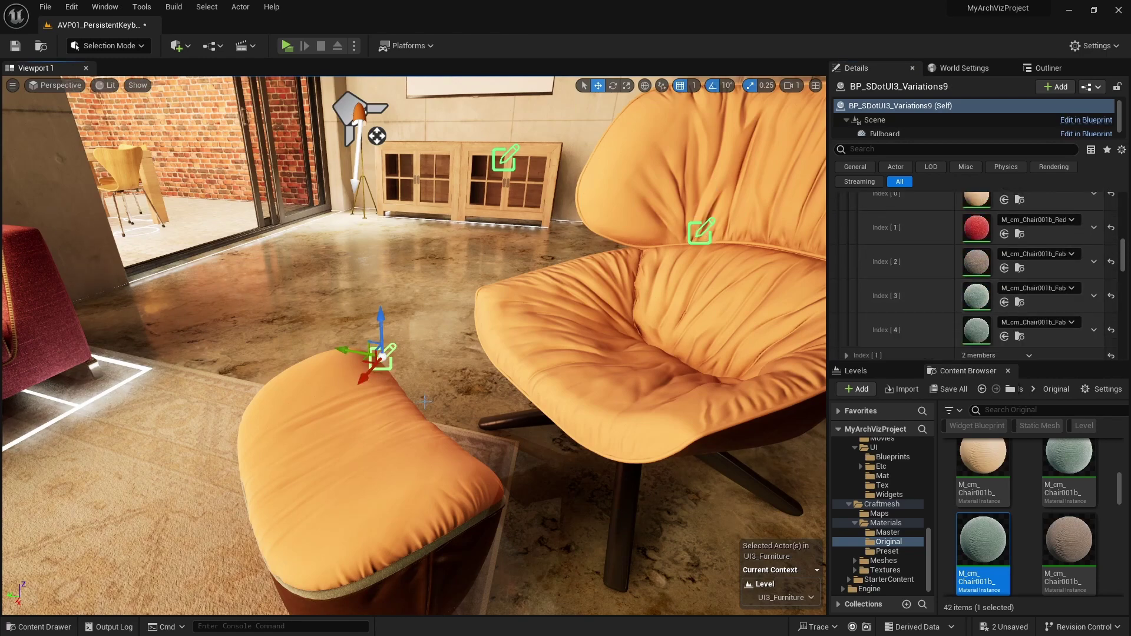
# Copy the MaterialVariations of the footstool's first Materials entry and paste them into the second entry
pyautogui.scroll(-2, 895, 247)
pyautogui.rightClick(893, 248)
pyautogui.click(926, 301)
pyautogui.click(846, 211)
pyautogui.keyDown('shift'); pyautogui.click(929, 262); pyautogui.keyUp('shift')
# Place the SM_cm_LTable002A coffee table on the rug in front of the corner sofa, over the floor circle
pyautogui.moveTo(589, 283); pyautogui.dragTo(613, 289, button='right')
pyautogui.moveTo(612, 289); pyautogui.dragTo(589, 324)
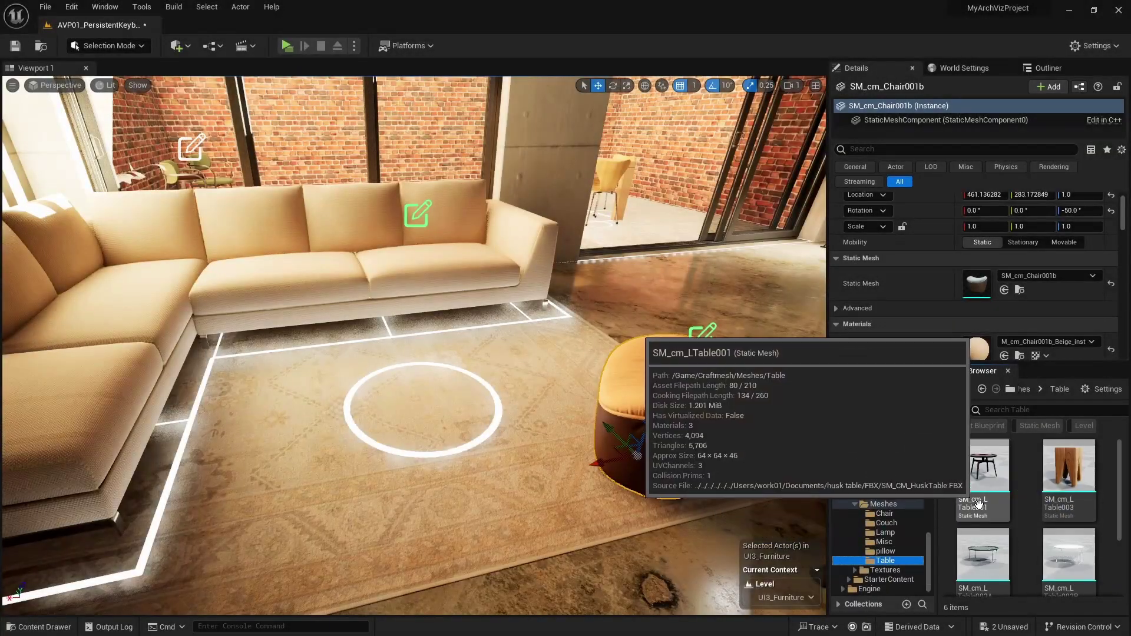
pyautogui.scroll(-1, 976, 526)
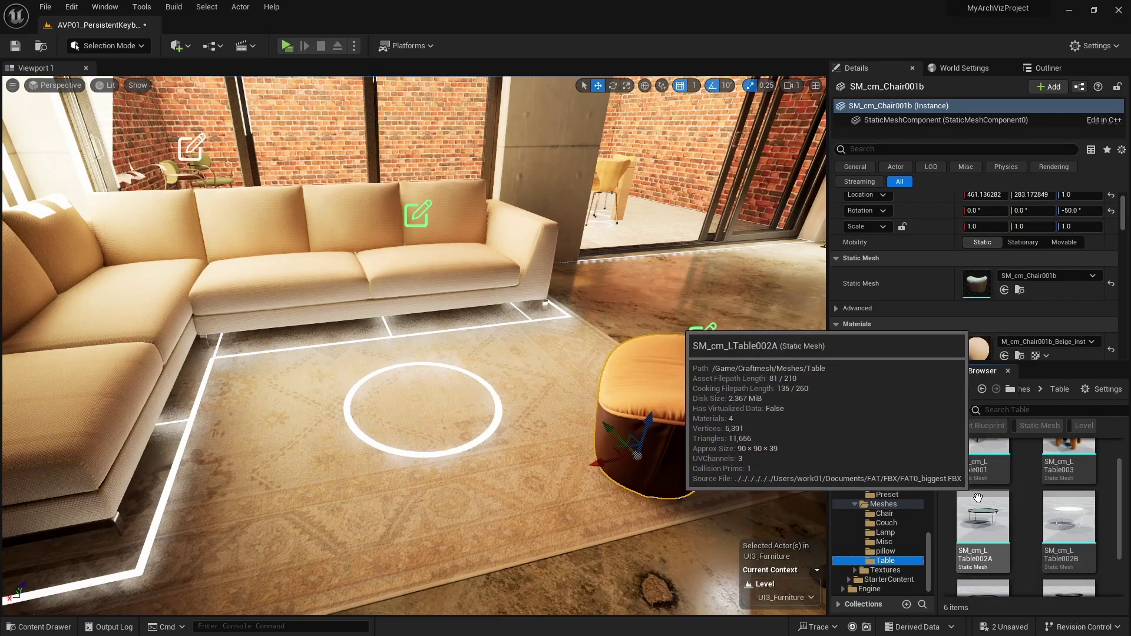
pyautogui.moveTo(978, 498); pyautogui.dragTo(418, 413)
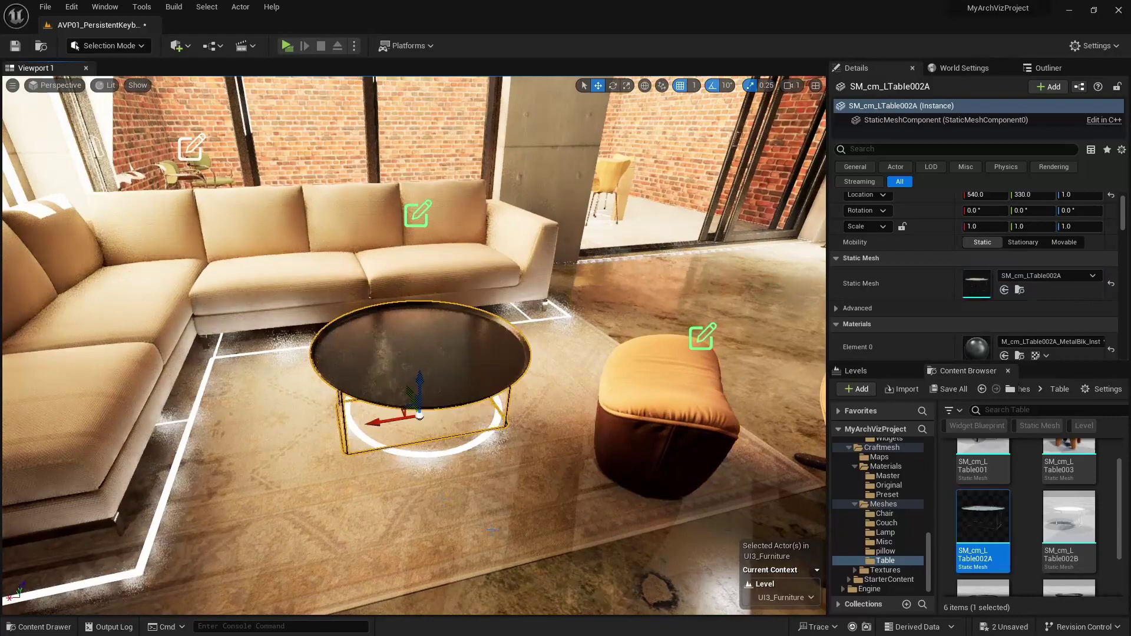
# Place a BP_SDotUI3_Variations actor on the coffee table, name it Coffee Table and assign SM_cm_LTable002A as its actor
pyautogui.moveTo(418, 413); pyautogui.dragTo(382, 413, button='right')
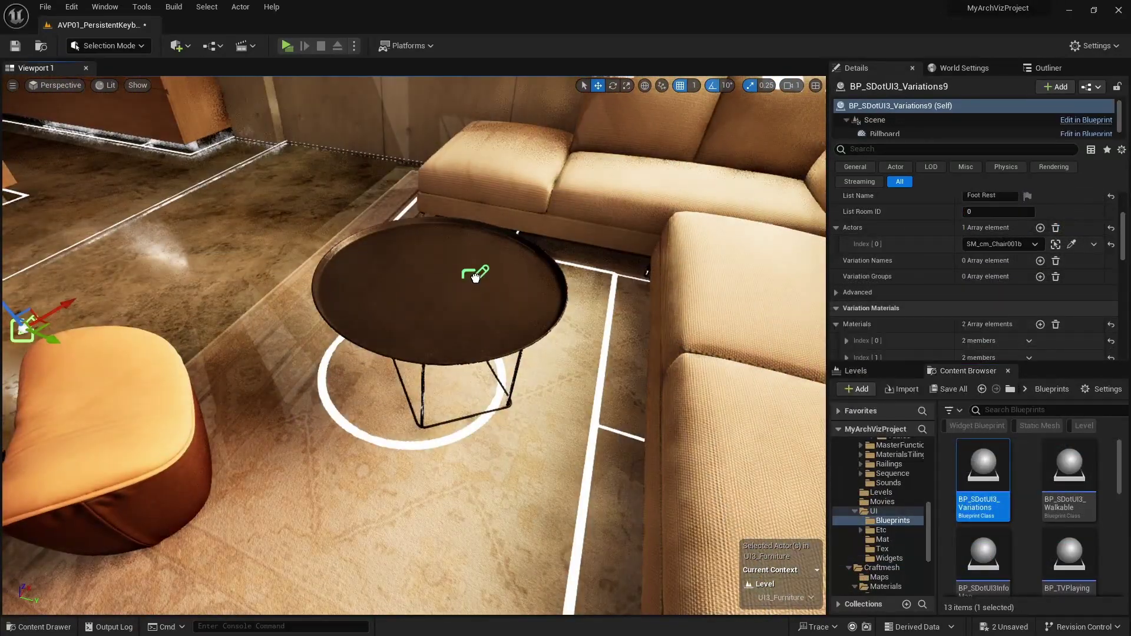
pyautogui.moveTo(476, 277); pyautogui.dragTo(476, 276)
pyautogui.click(992, 194)
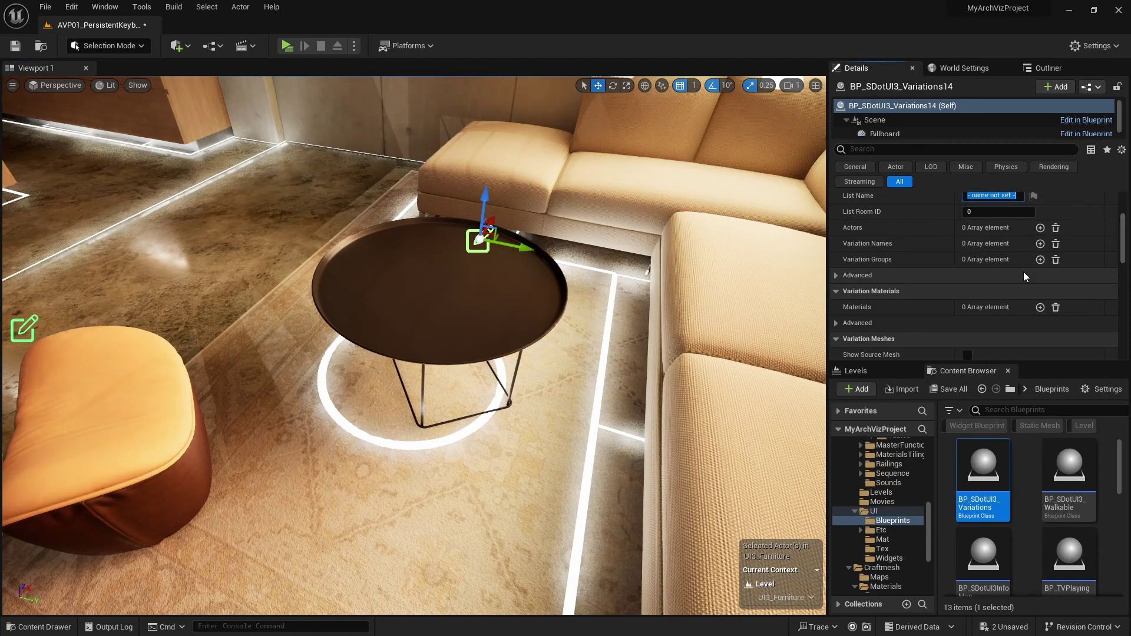
pyautogui.write('Coffee Table')
pyautogui.click(1040, 227)
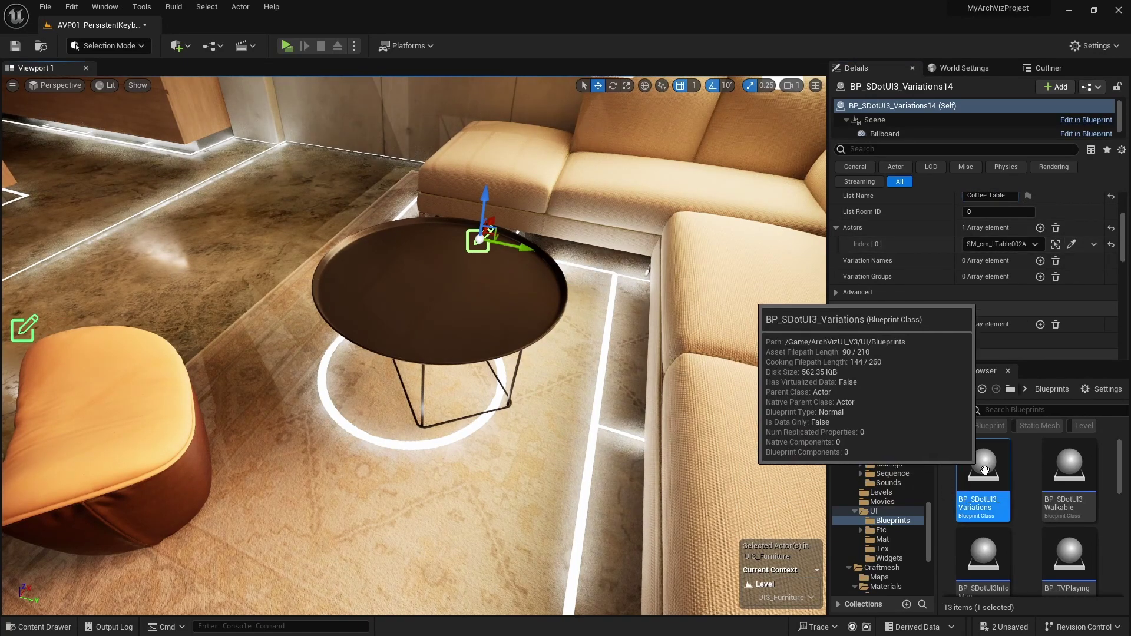
# Place another BP_SDotUI3_Variations actor on the rug, set its list name to Rug and add an Actors element
pyautogui.moveTo(983, 469); pyautogui.dragTo(367, 523)
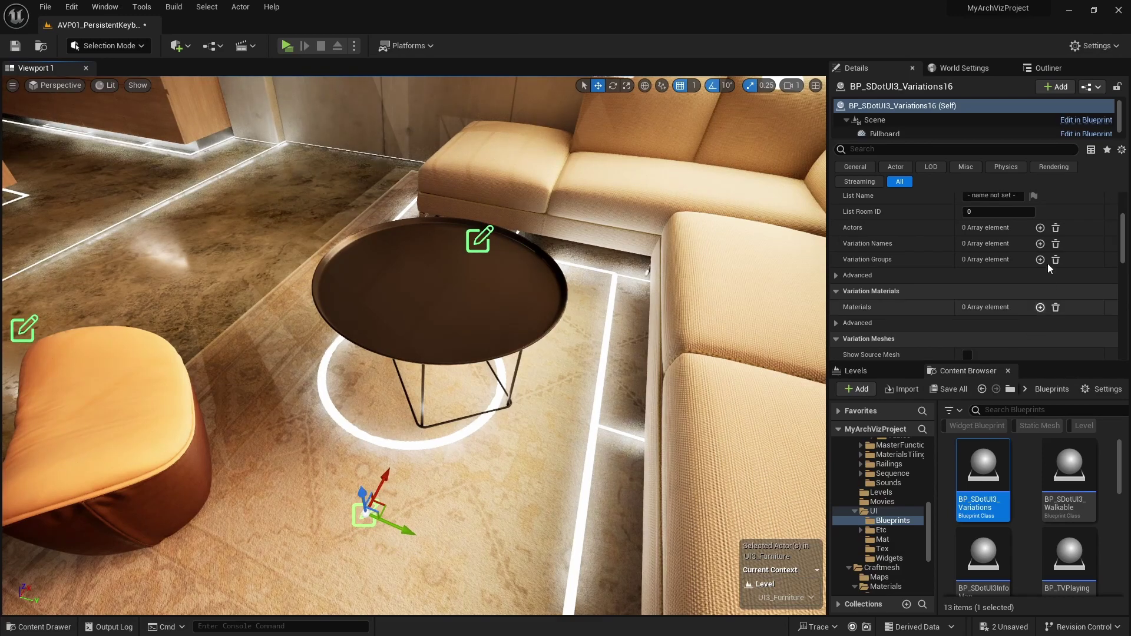
pyautogui.scroll(1, 1042, 254)
pyautogui.click(1016, 233)
pyautogui.write('Ru')
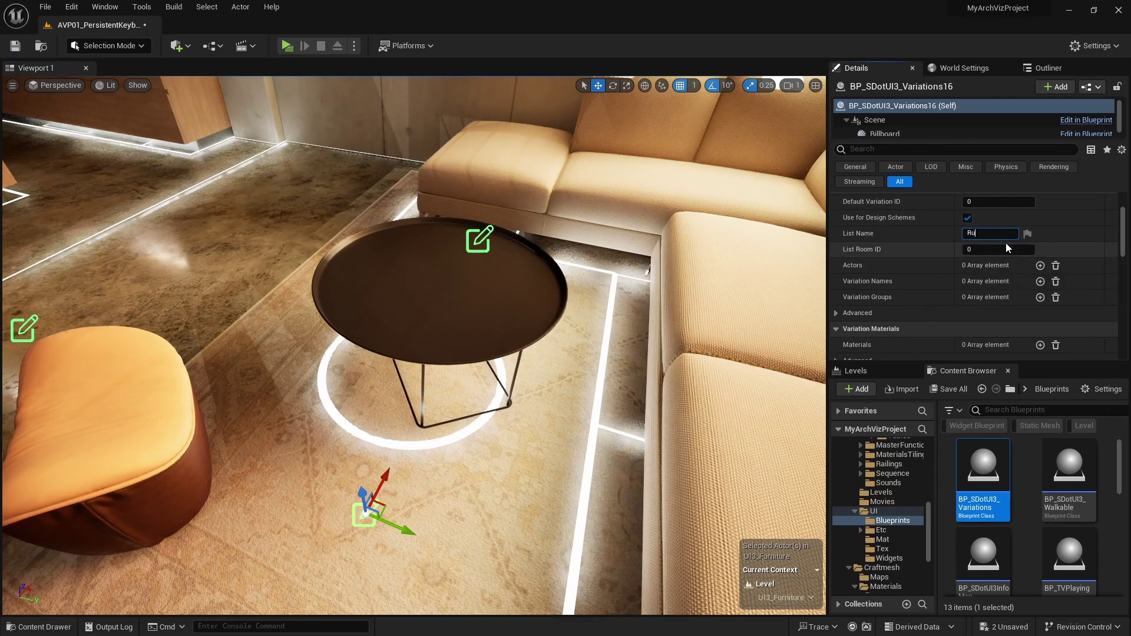
pyautogui.write('g')
pyautogui.press('Return')
pyautogui.click(1040, 265)
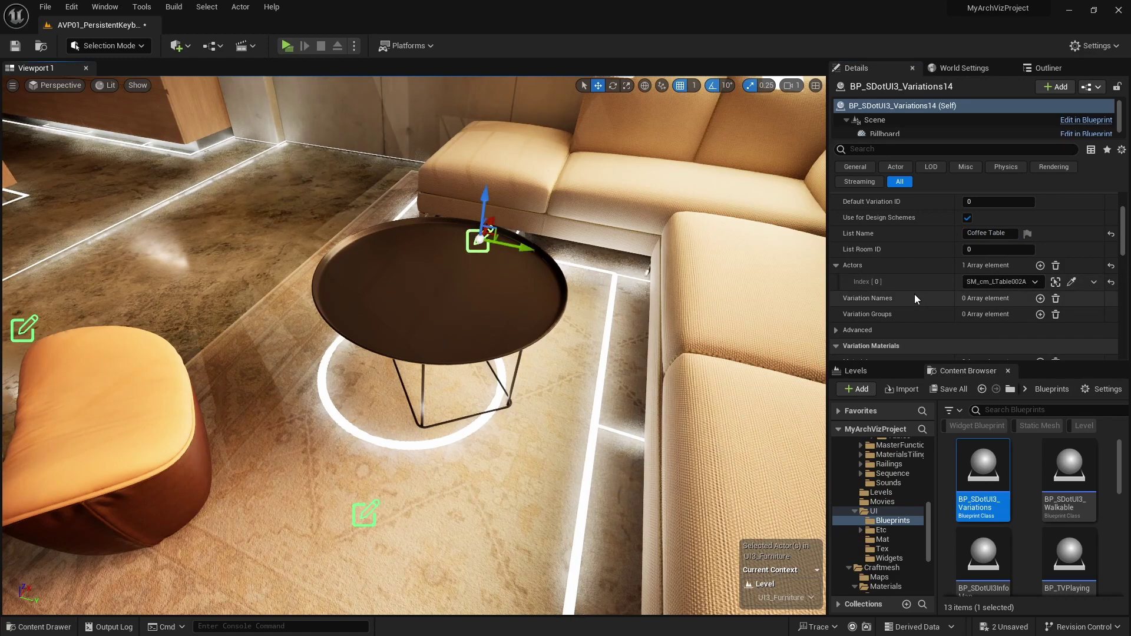
# Add a Materials entry with three empty material variations to the Coffee Table actor and locate the tabletop's current material
pyautogui.scroll(-1, 914, 295)
pyautogui.scroll(-2, 836, 311)
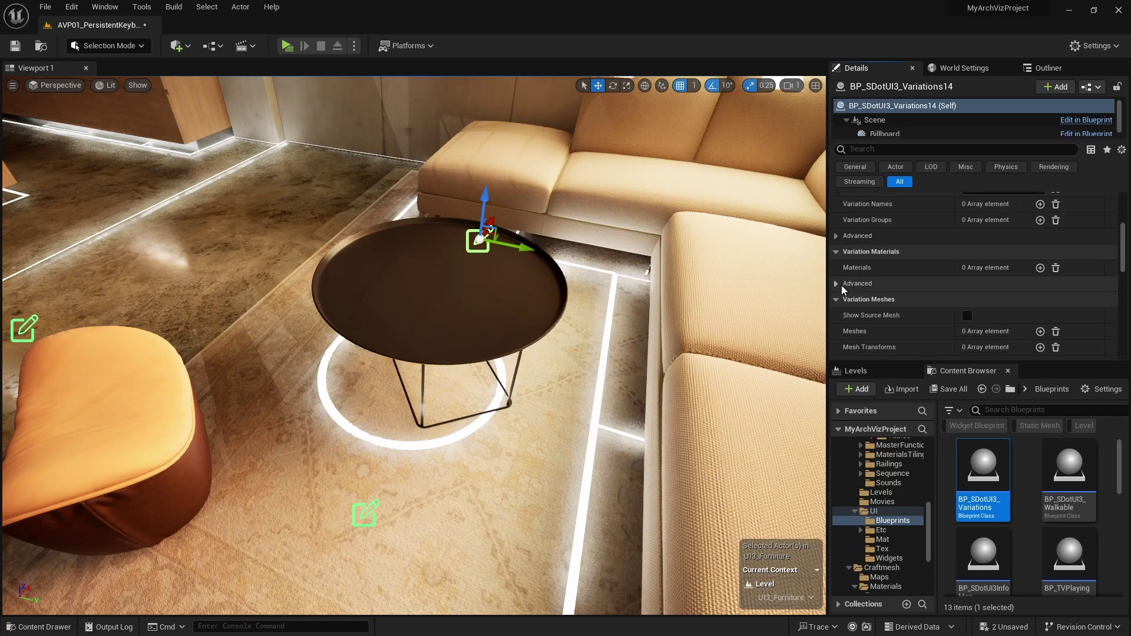
pyautogui.click(1040, 267)
pyautogui.click(846, 285)
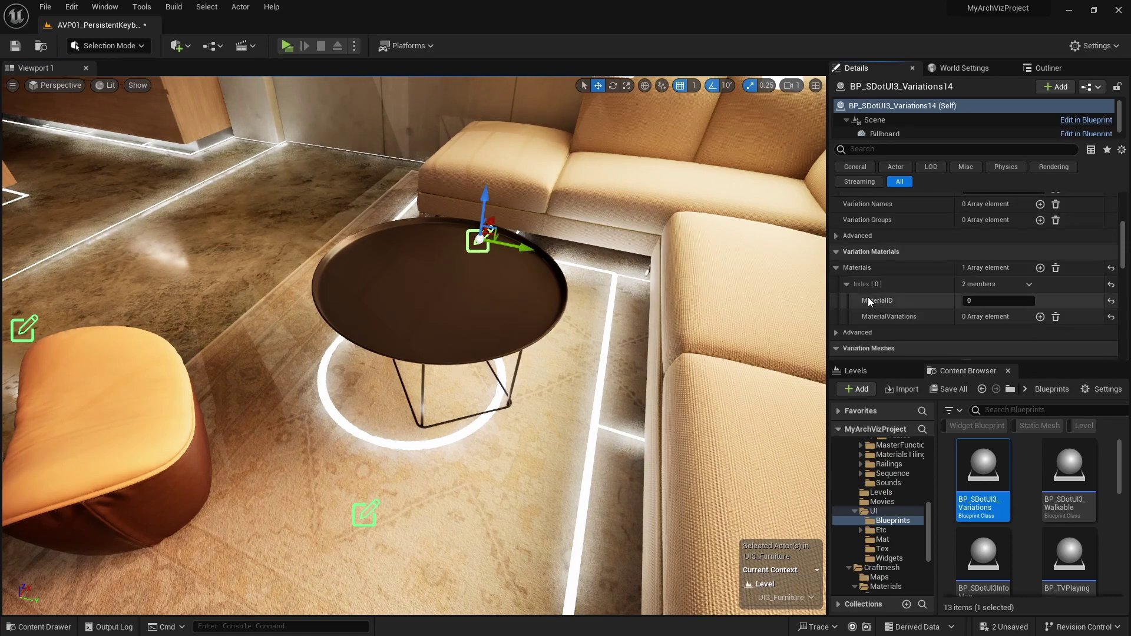
pyautogui.click(518, 294)
pyautogui.scroll(1, 999, 235)
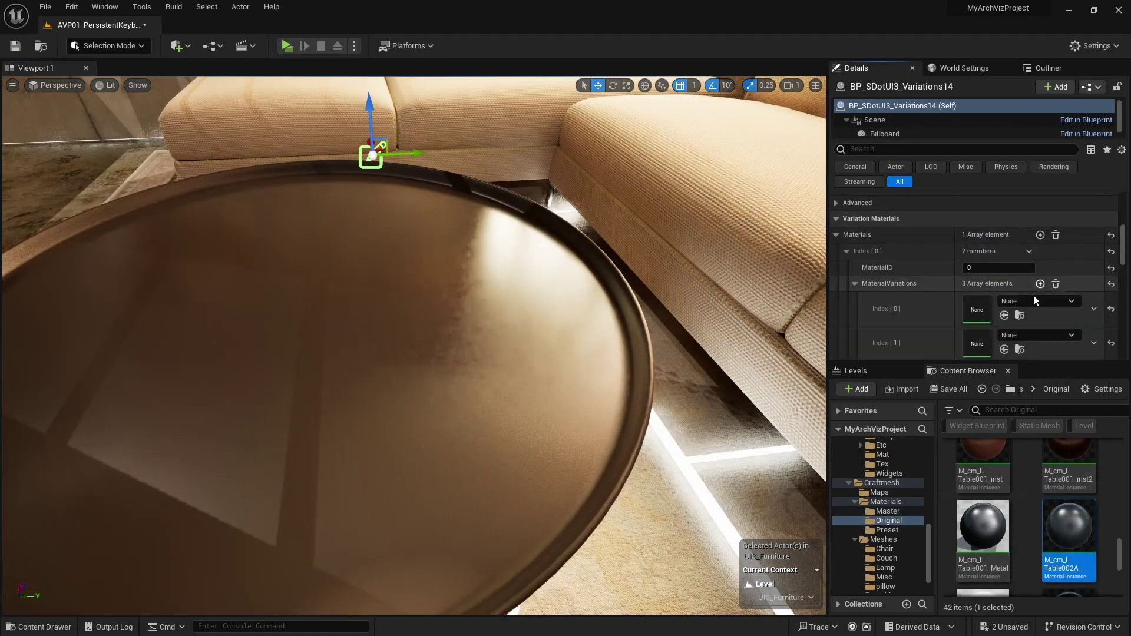
# Assign the coffee table's variations: white M_cm_LTable002B at index 0, black M_cm_LTable002A at index 1, M_cm_LTable001_inst at index 2
pyautogui.scroll(-2, 1019, 468)
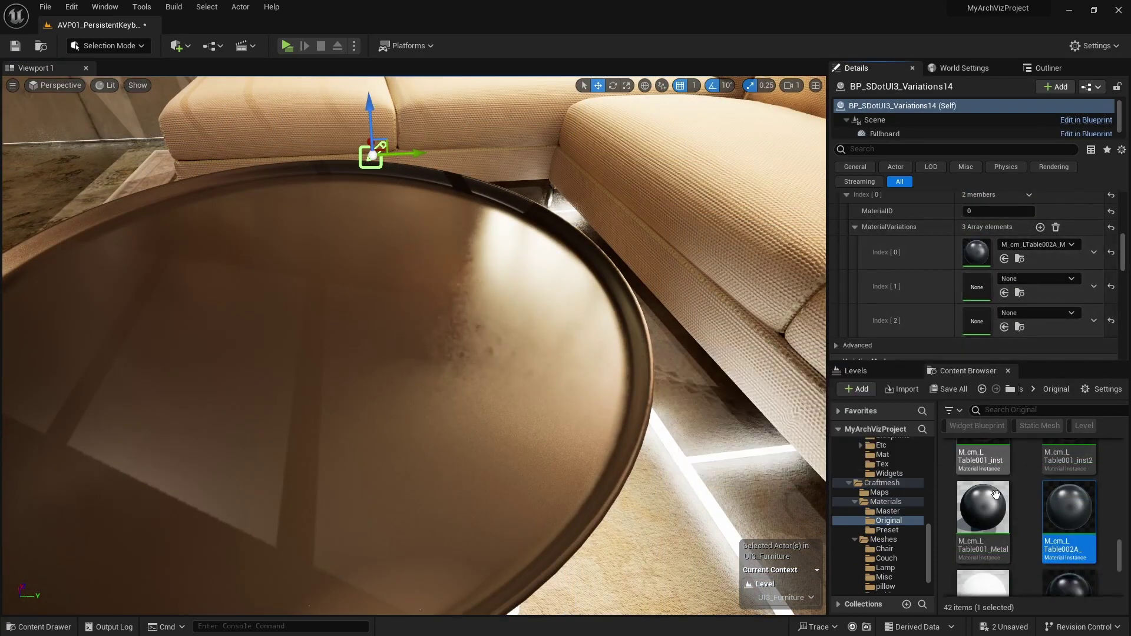
pyautogui.click(1004, 293)
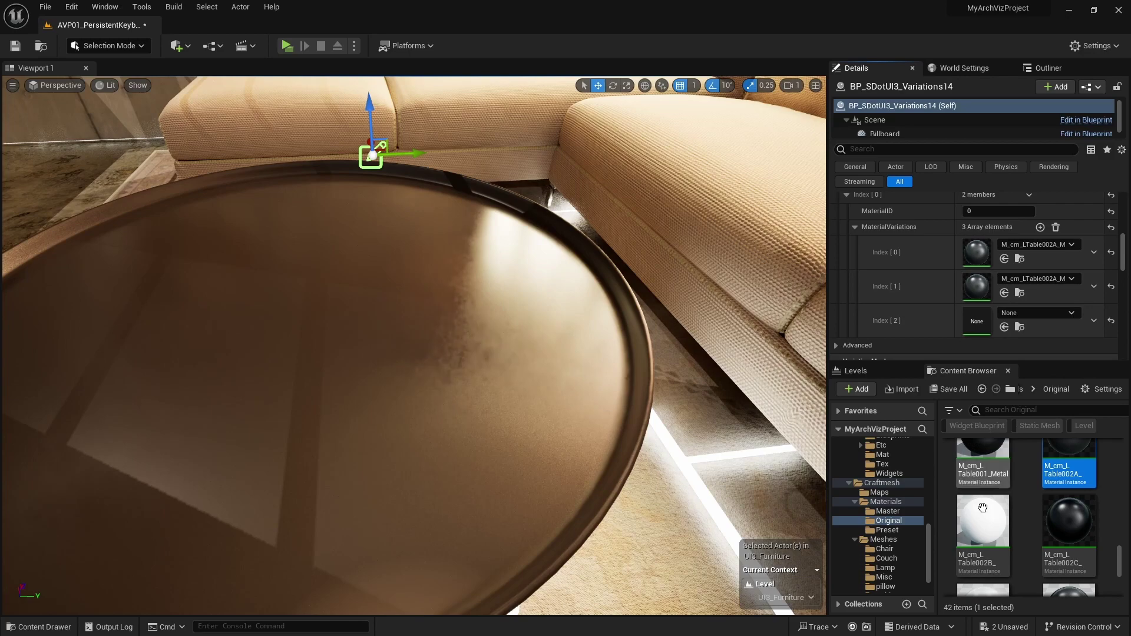
pyautogui.moveTo(983, 507); pyautogui.dragTo(979, 252)
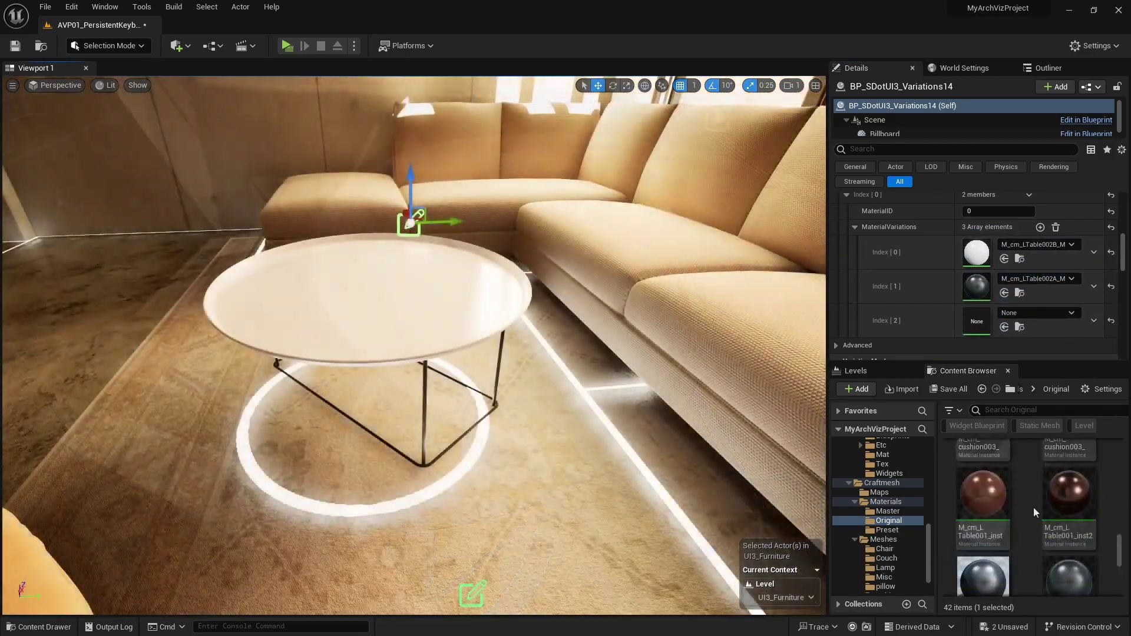
pyautogui.moveTo(982, 512); pyautogui.dragTo(978, 323)
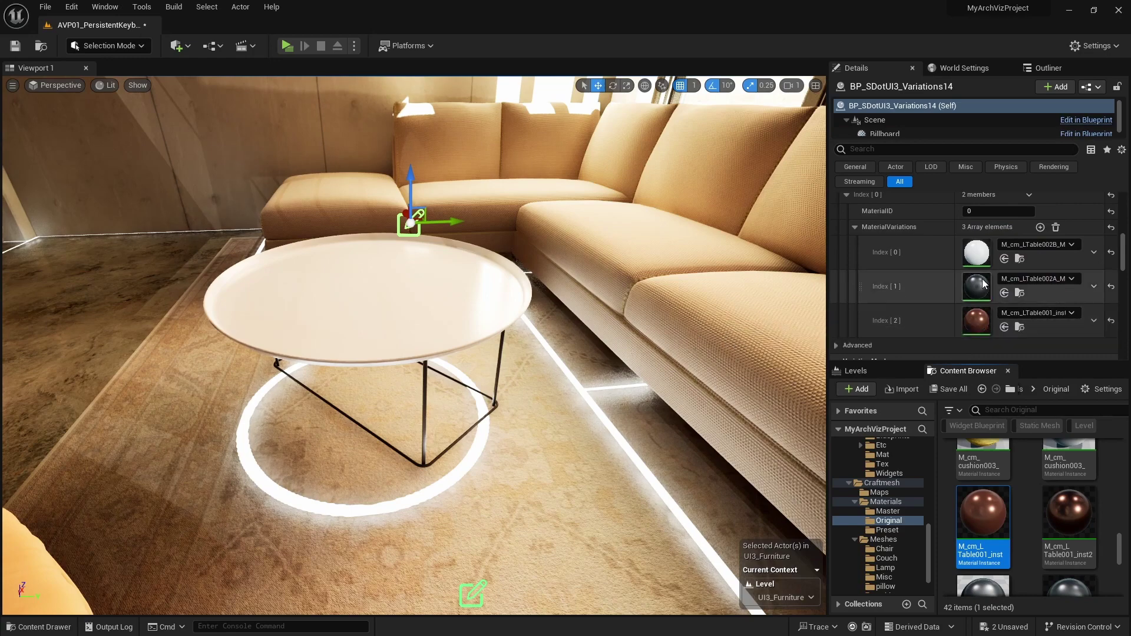
# Swap the Coffee Table's last two material variations so M_cm_LTable001_inst is at index 1 and black M_cm_LTable002A at index 2
pyautogui.scroll(-1, 923, 306)
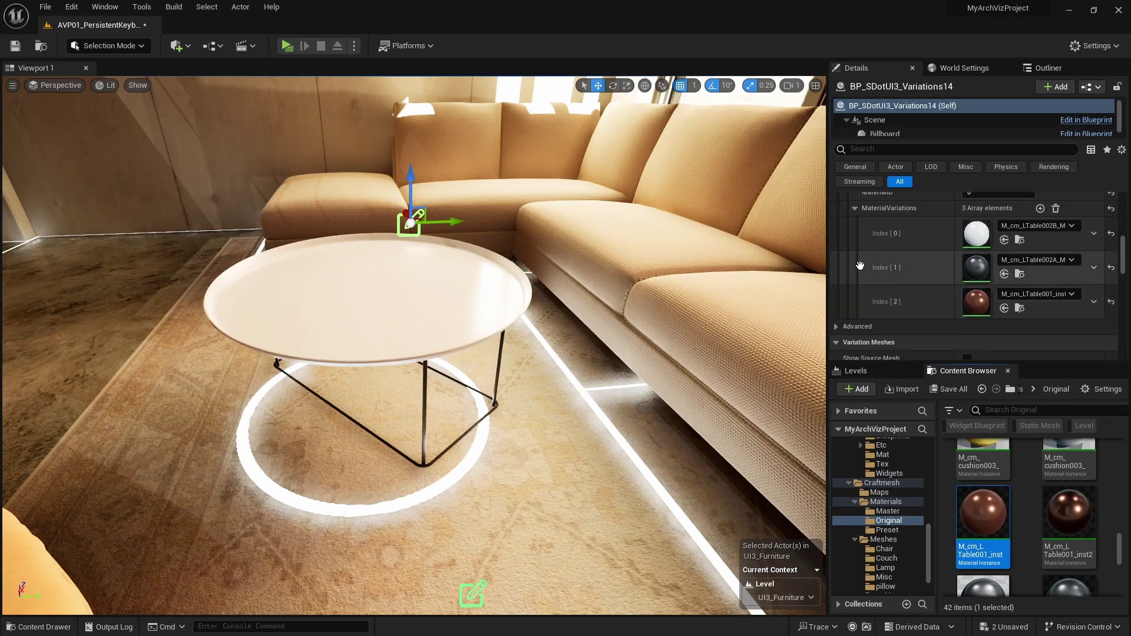
pyautogui.moveTo(860, 267); pyautogui.dragTo(866, 317)
pyautogui.moveTo(629, 320); pyautogui.dragTo(589, 377)
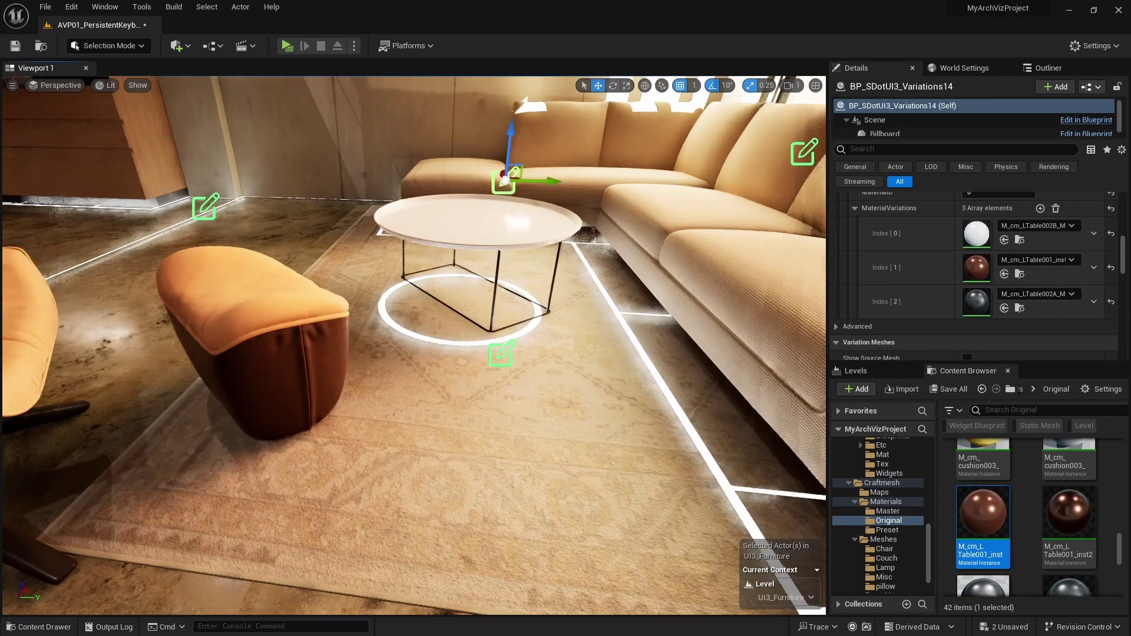
# Select the rug mesh and locate its current material in the project's Rugs Mat folder
pyautogui.click(628, 320)
pyautogui.scroll(3, 952, 295)
pyautogui.click(1020, 306)
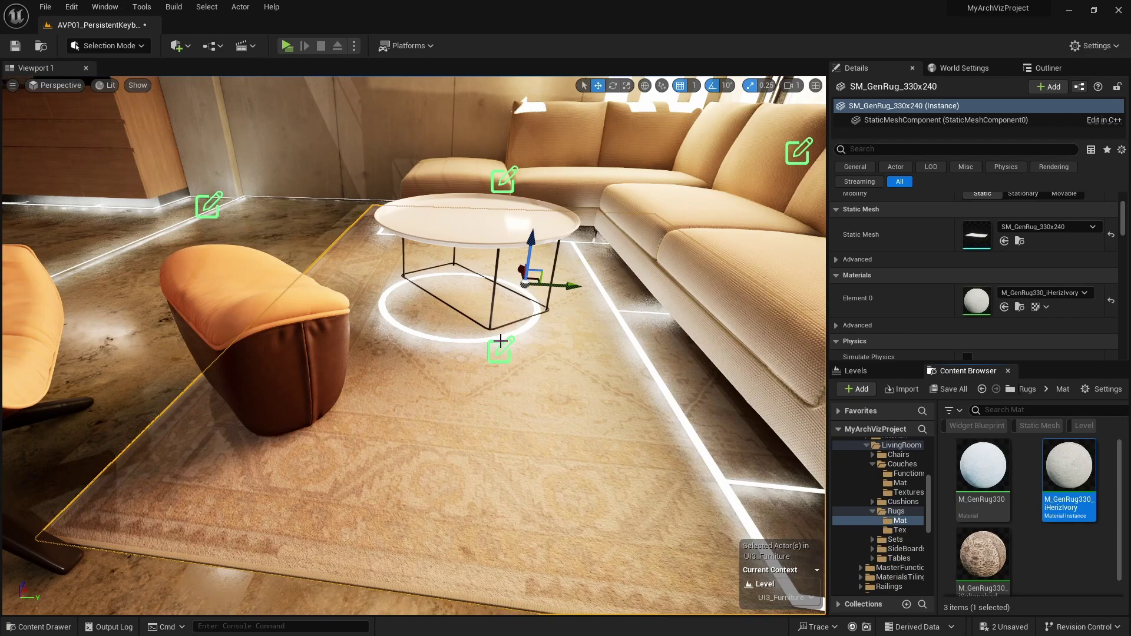
# Add two material variations to the Rug actor, assigning M_GenRug330_iHerizIvory at index 0 and the patterned M_GenRug330_iSultan material at index 1
pyautogui.click(500, 342)
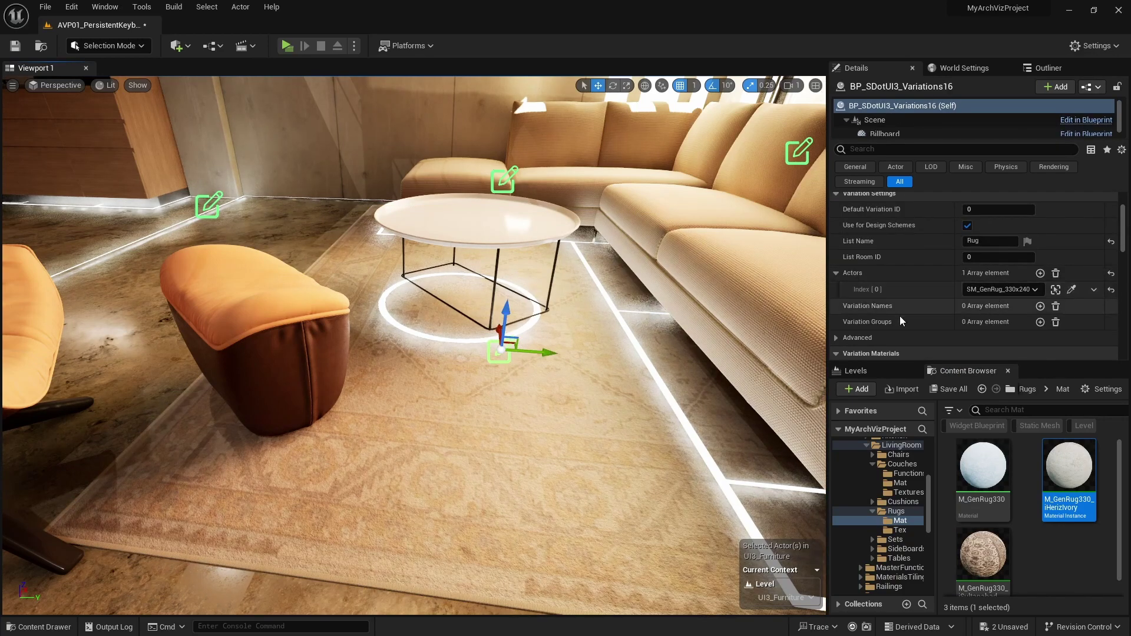
pyautogui.scroll(-4, 898, 312)
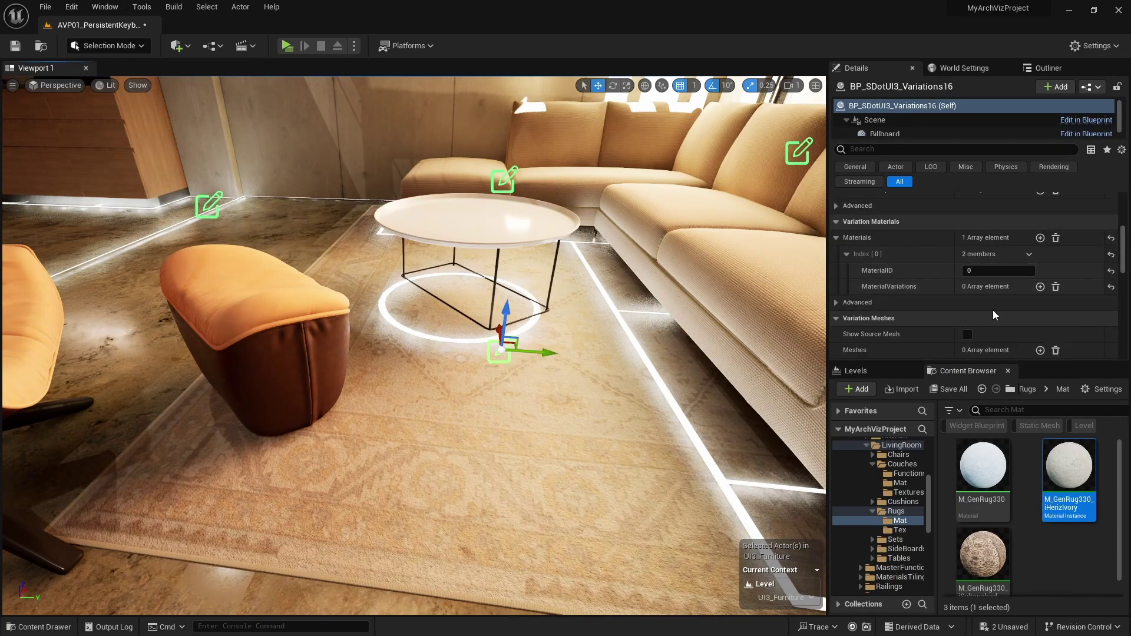
pyautogui.click(1040, 287)
pyautogui.click(1041, 287)
pyautogui.moveTo(1070, 480); pyautogui.dragTo(976, 313)
pyautogui.moveTo(983, 557); pyautogui.dragTo(976, 346)
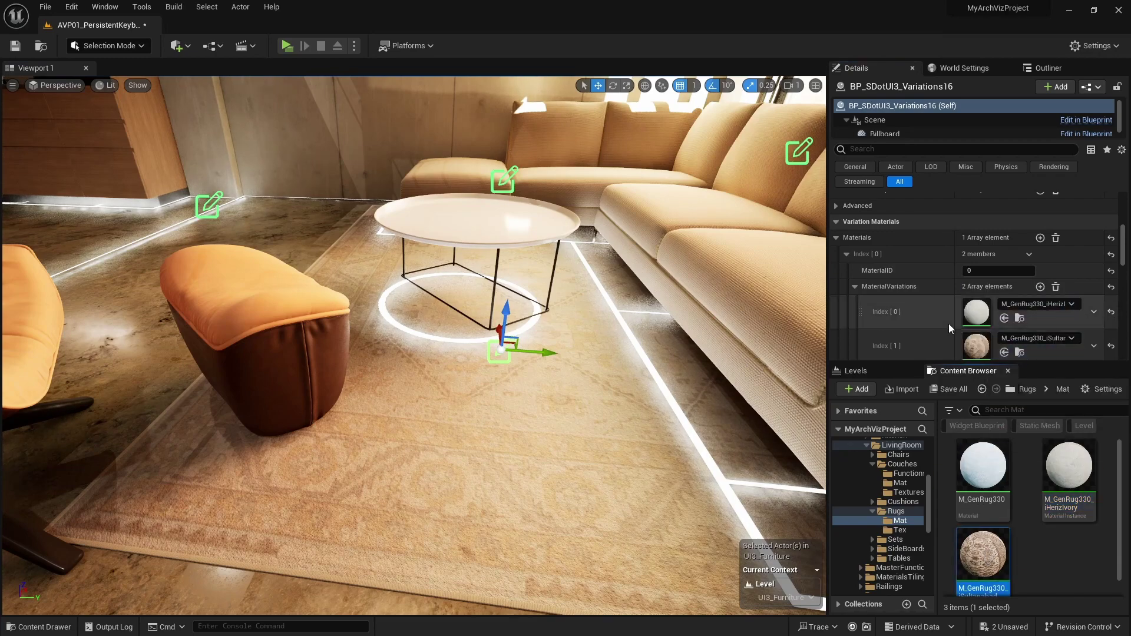
pyautogui.scroll(-1, 882, 344)
# Play the level and compare the Modern Lite and Vivid Oak design schemes on the living room furniture, then end the preview
pyautogui.moveTo(714, 336)
pyautogui.mouseDown(button='right')
pyautogui.moveTo(737, 359)
pyautogui.moveTo(737, 335)
pyautogui.mouseUp(button='right')
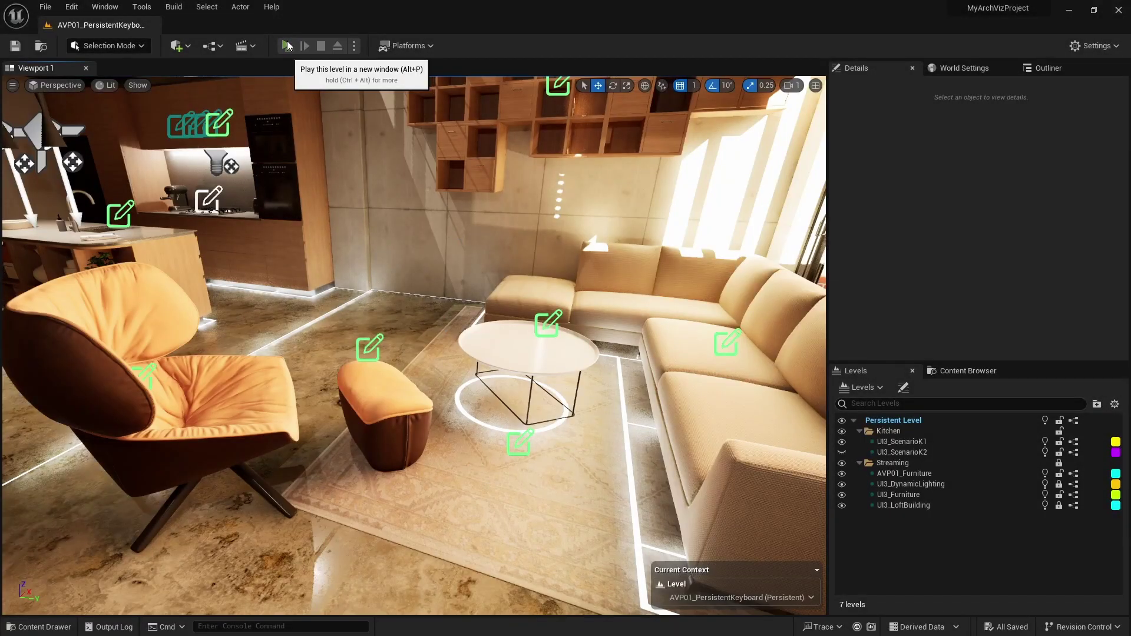
pyautogui.click(287, 46)
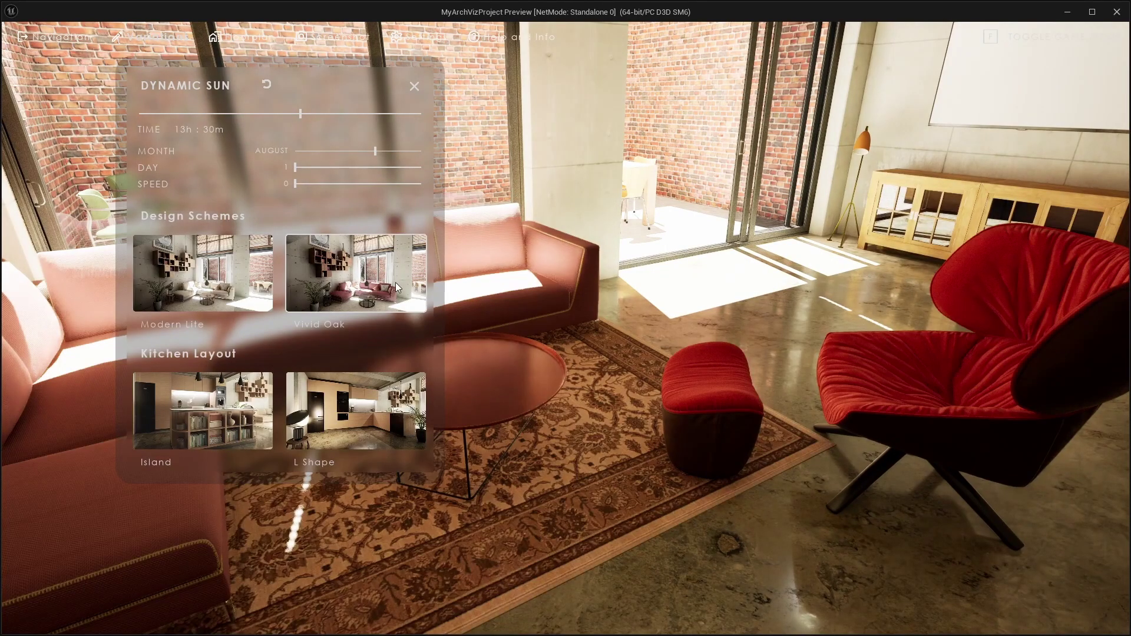
pyautogui.click(215, 273)
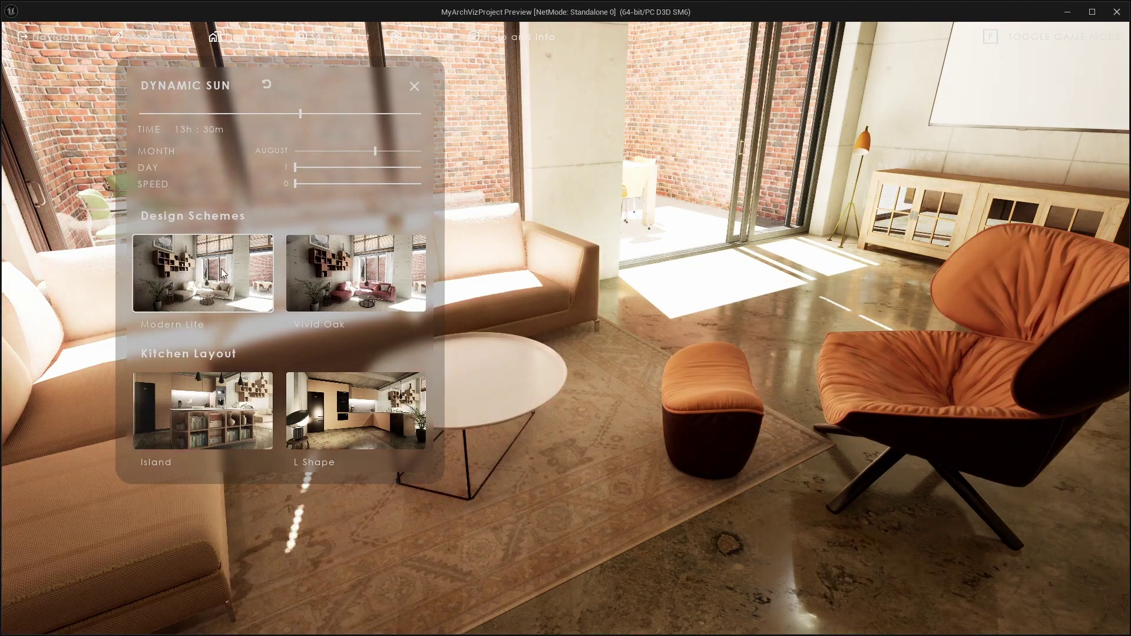
pyautogui.click(346, 270)
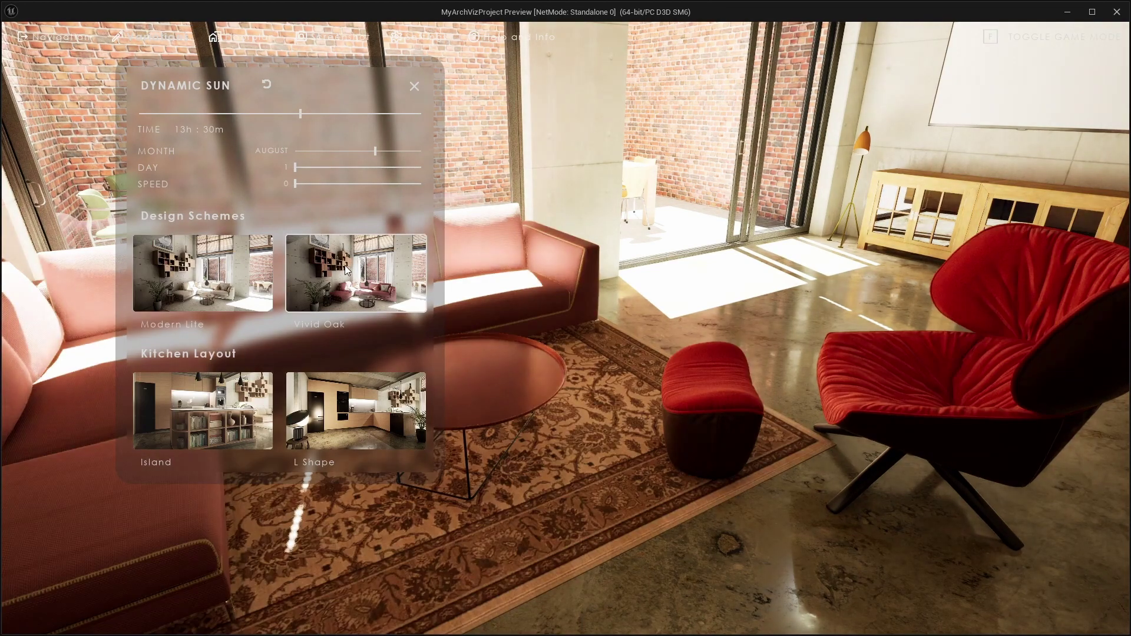
pyautogui.press('s')
pyautogui.moveTo(593, 353); pyautogui.dragTo(461, 356)
pyautogui.press('w')
pyautogui.press('s')
pyautogui.press('Escape')
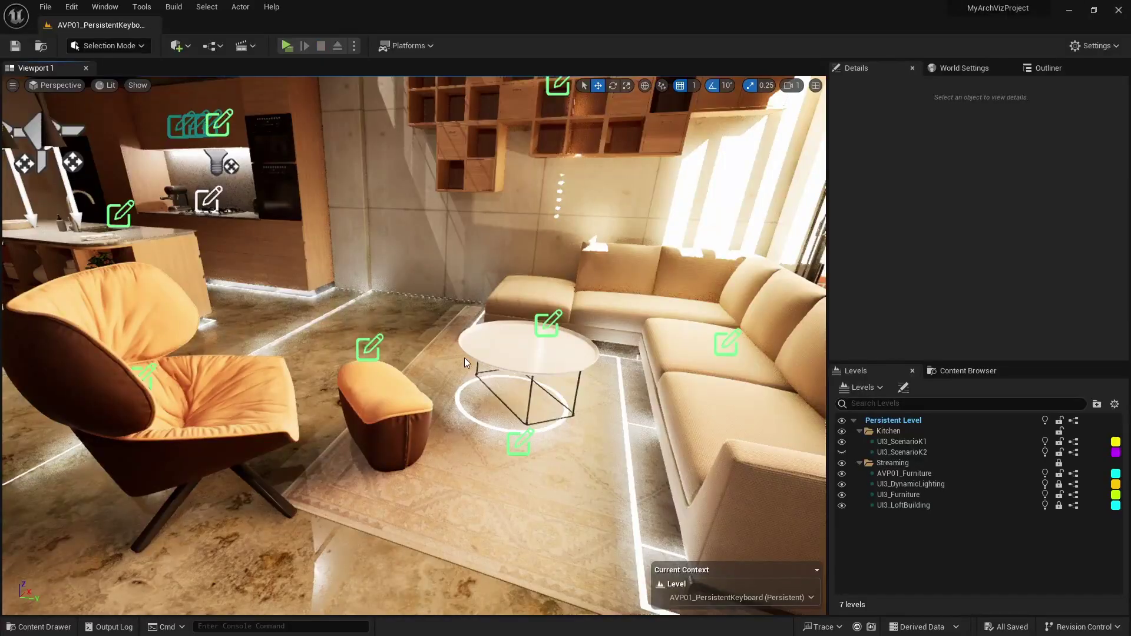
# Swap the Living Couch's material variations so red M_BBRay01_Fab03_iR is at index 1 and pink M_BBRay01_Fab02 at index 4
pyautogui.click(717, 334)
pyautogui.scroll(-1, 936, 319)
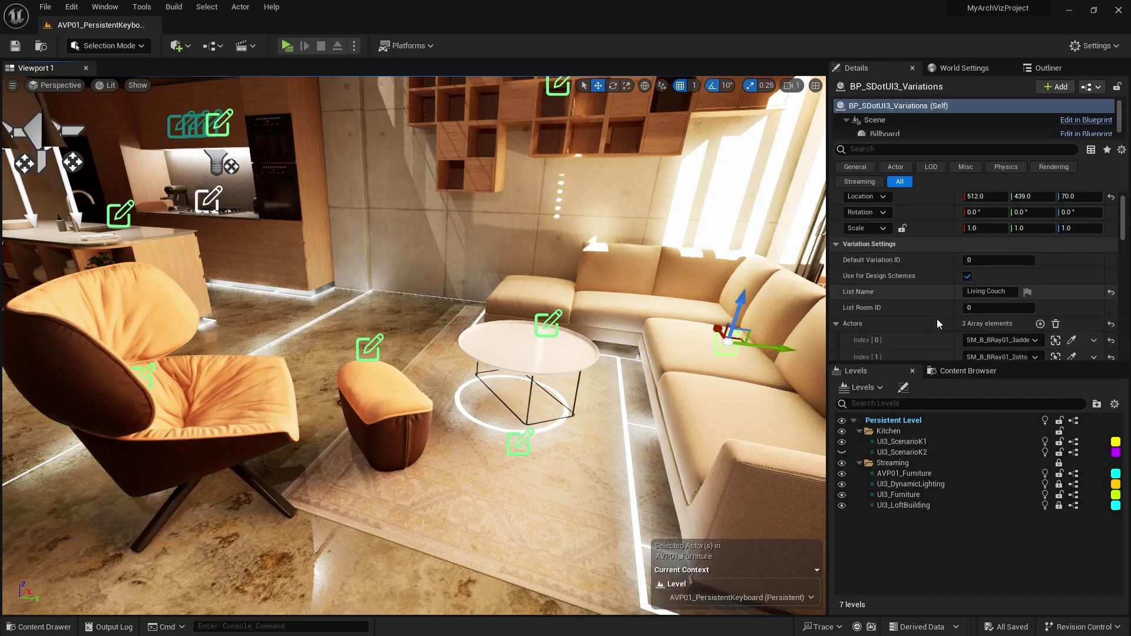
pyautogui.scroll(-2, 937, 320)
pyautogui.scroll(-6, 938, 316)
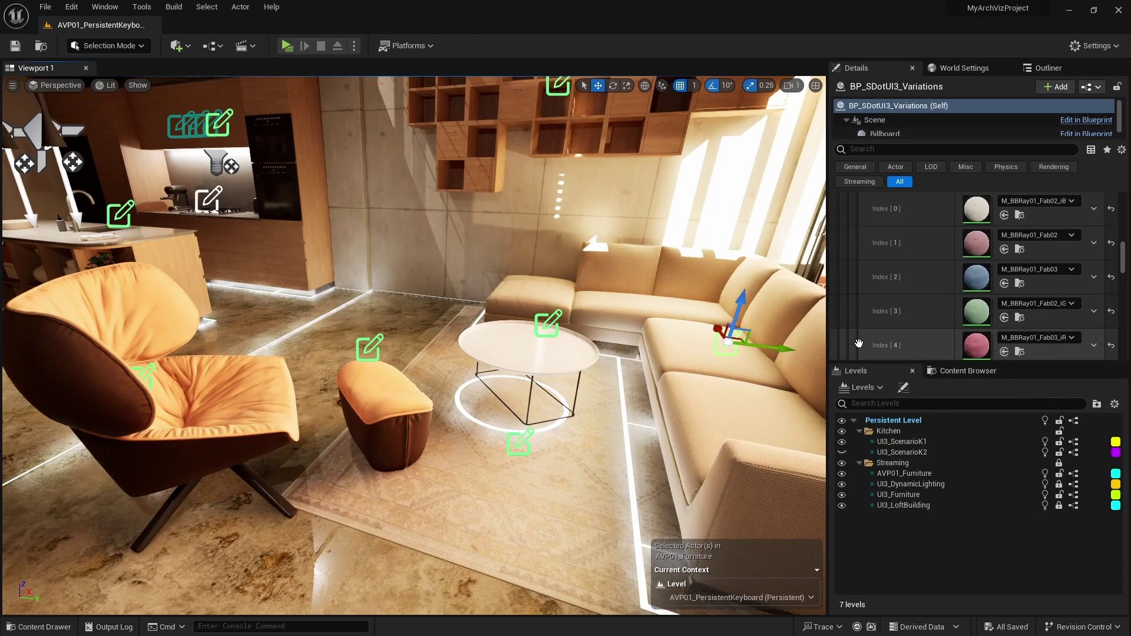
pyautogui.moveTo(859, 343)
pyautogui.mouseDown()
pyautogui.moveTo(879, 266)
pyautogui.moveTo(874, 353)
pyautogui.mouseUp()
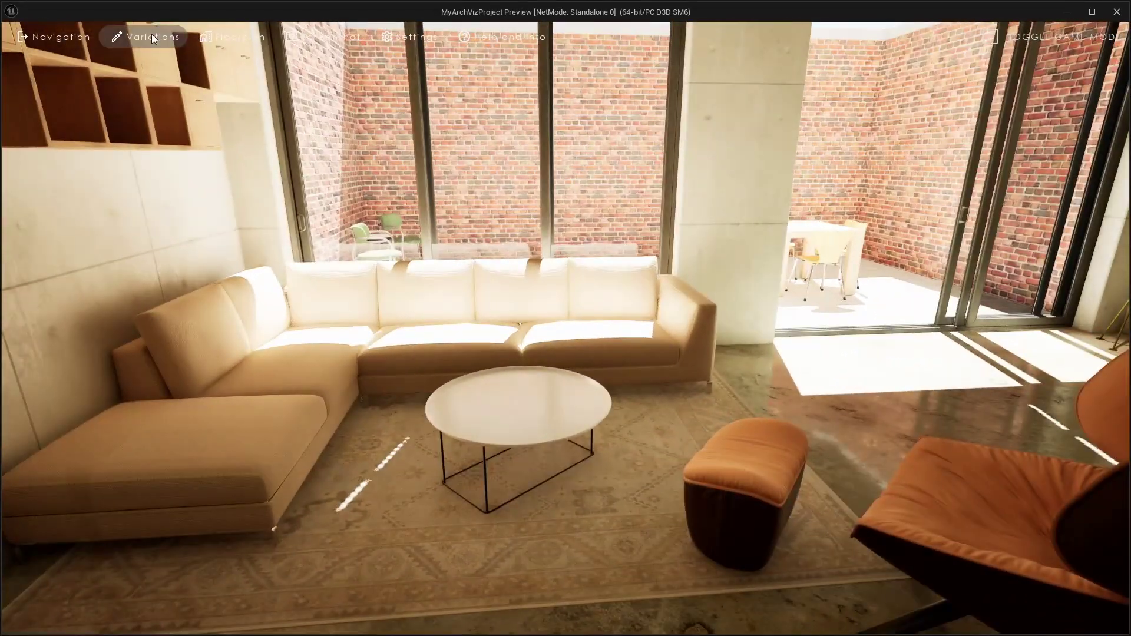
# Apply the Vivid Oak scheme in the preview to check the sofa's colour, then end the preview
pyautogui.click(152, 36)
pyautogui.click(330, 277)
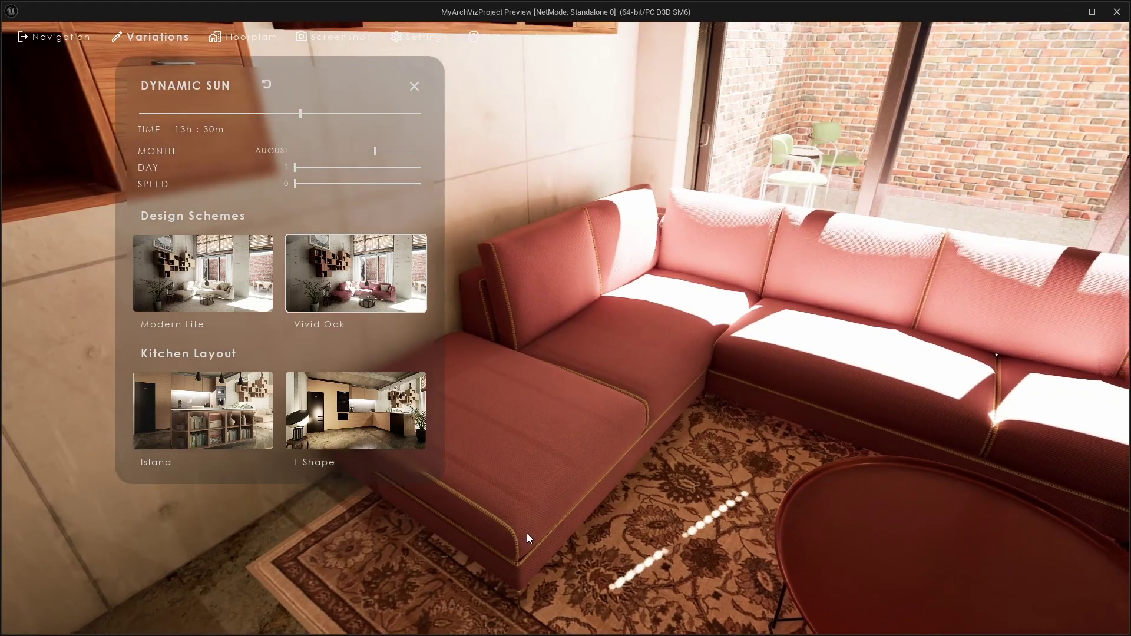
pyautogui.press('Escape')
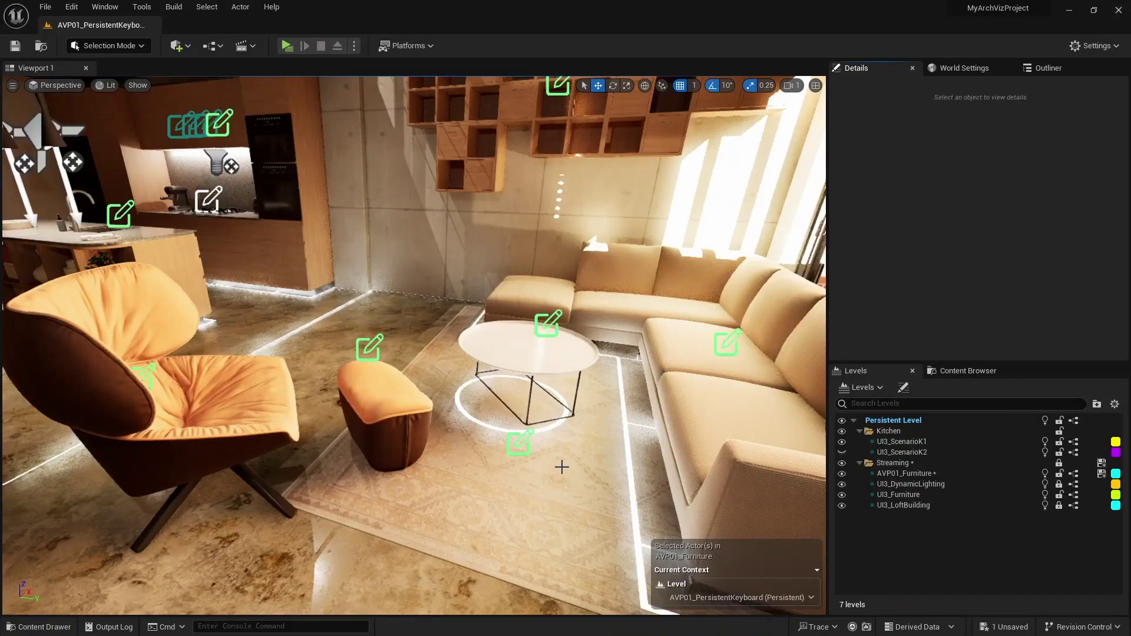
# Review the Living Couch's material variation order and save the AVP01_Furniture level
pyautogui.click(728, 342)
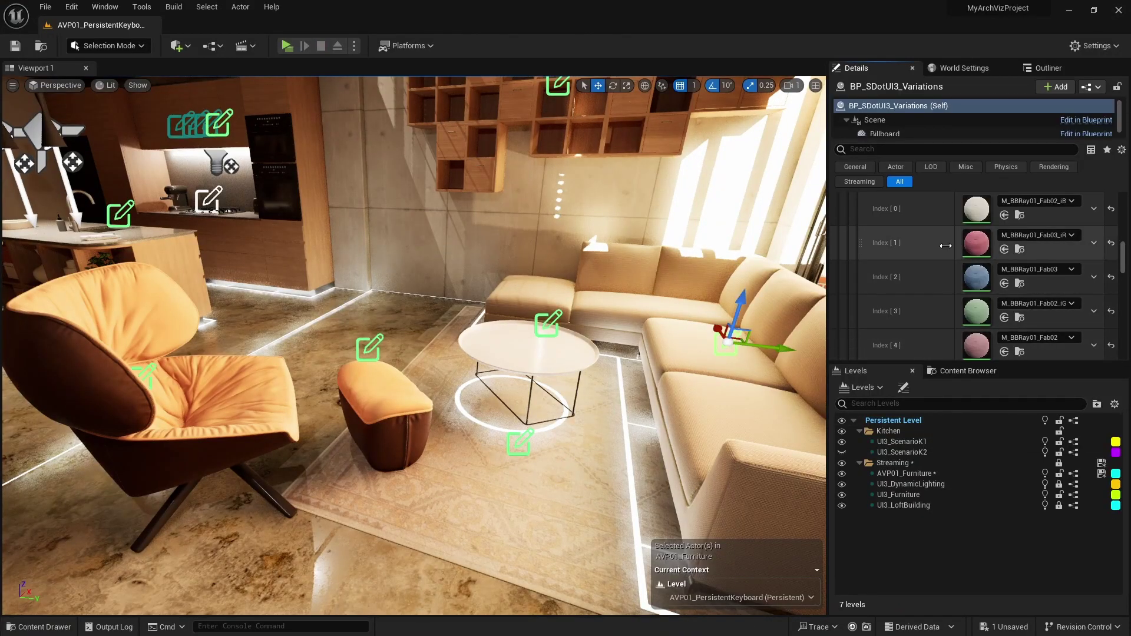
pyautogui.click(1101, 473)
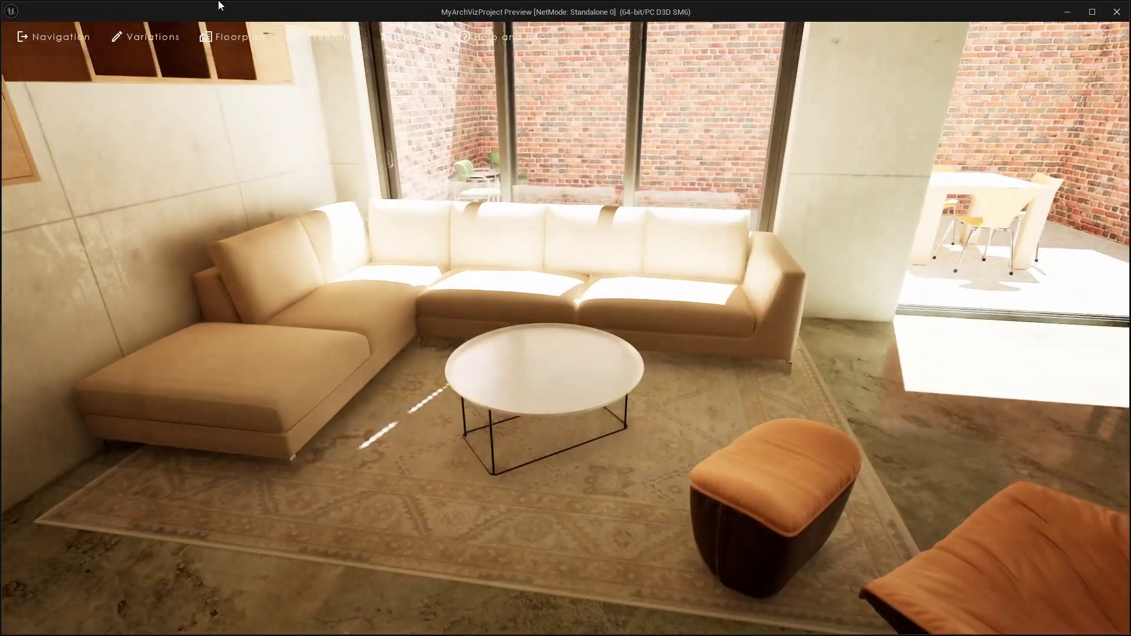
# Open the design schemes in the new preview and switch between Vivid Oak and Modern Lite to check the reordered sofa material
pyautogui.click(164, 33)
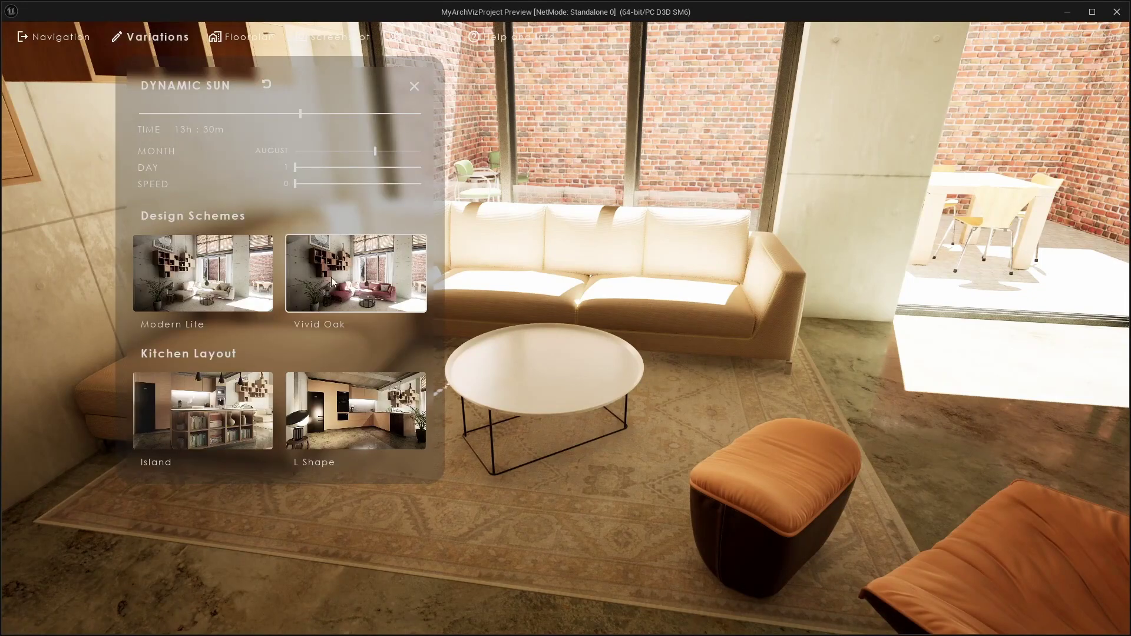
pyautogui.click(348, 272)
pyautogui.moveTo(627, 423); pyautogui.dragTo(639, 464)
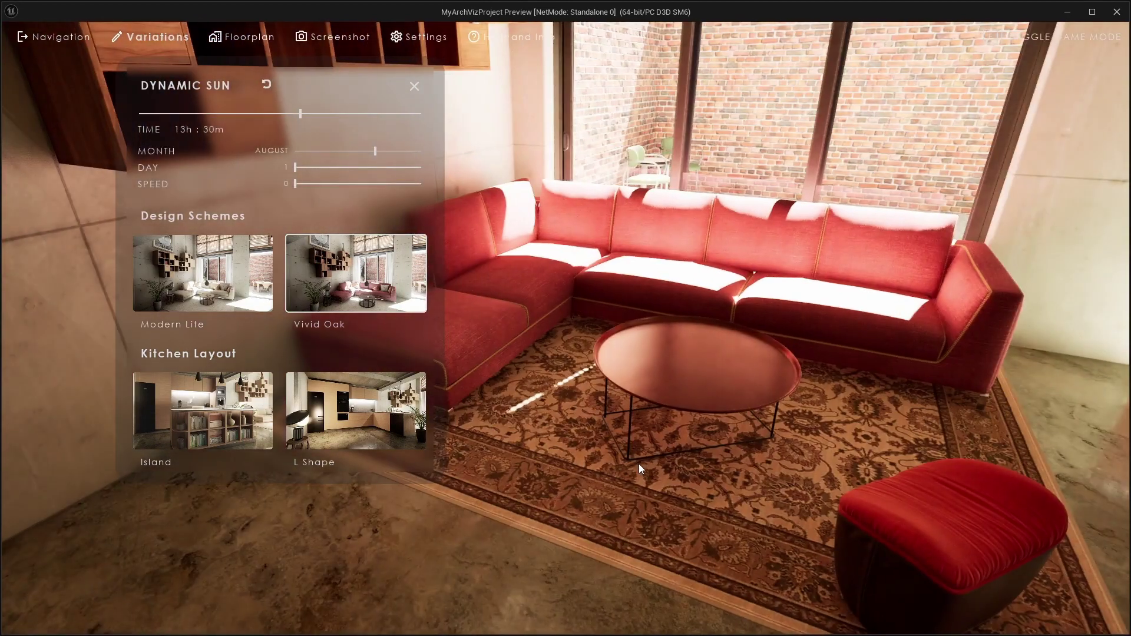
pyautogui.click(248, 281)
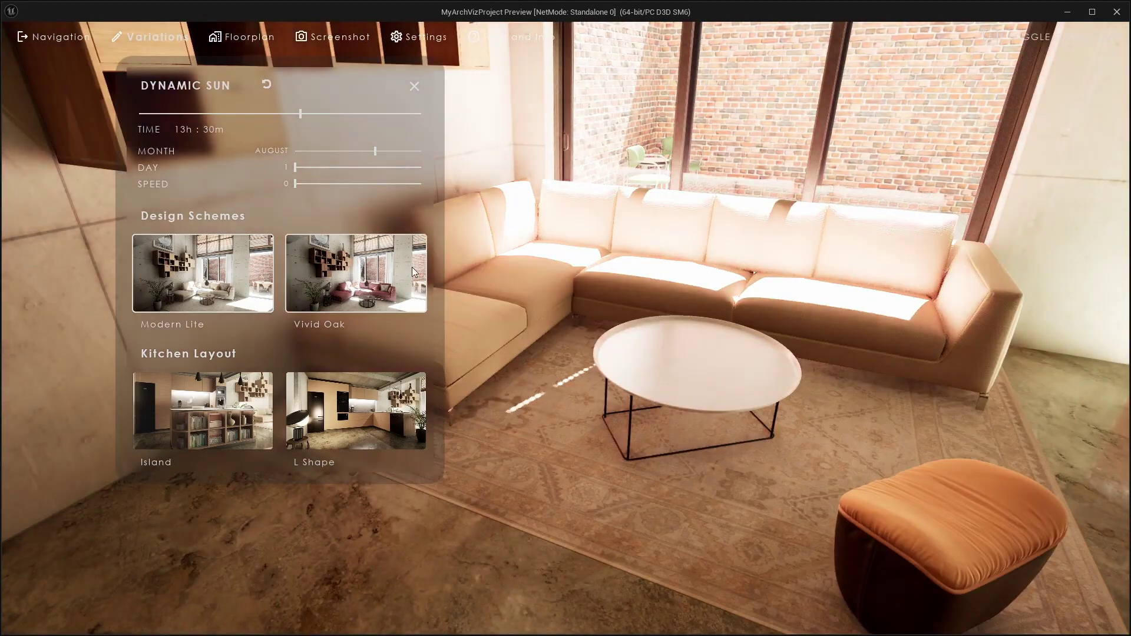
pyautogui.click(412, 303)
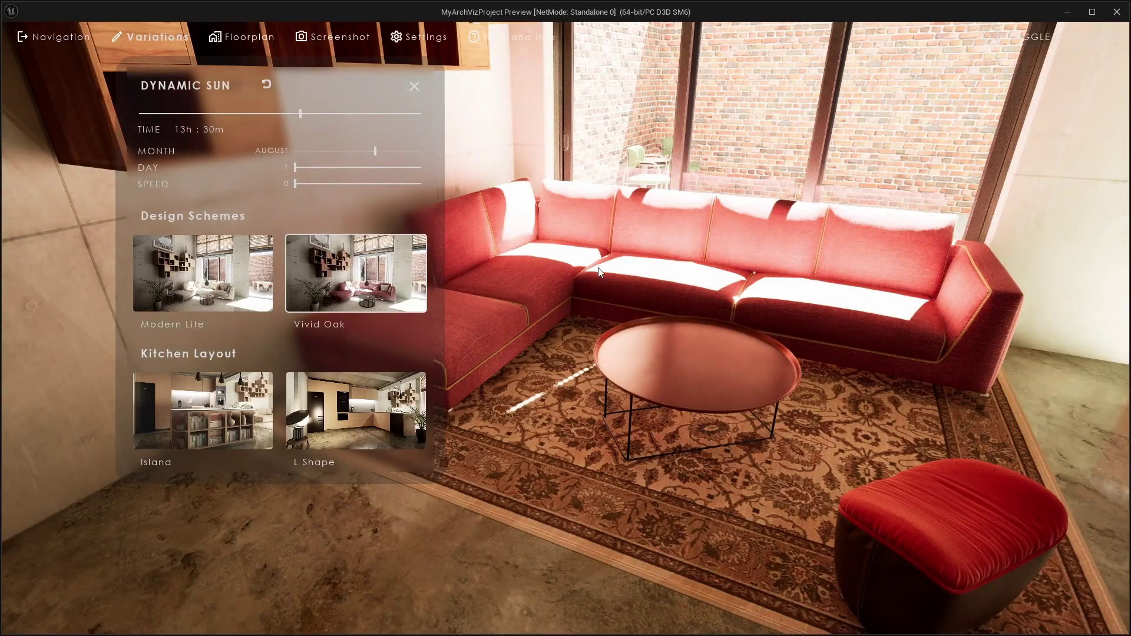